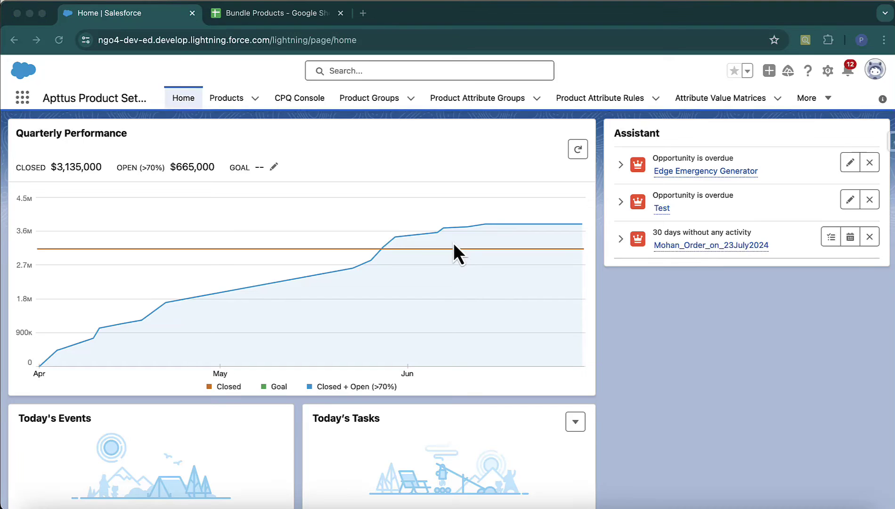
Start a new product record named Veg-Sandwich with product code VEGSAN
{"action": "left_click", "coordinate": [223, 98]}
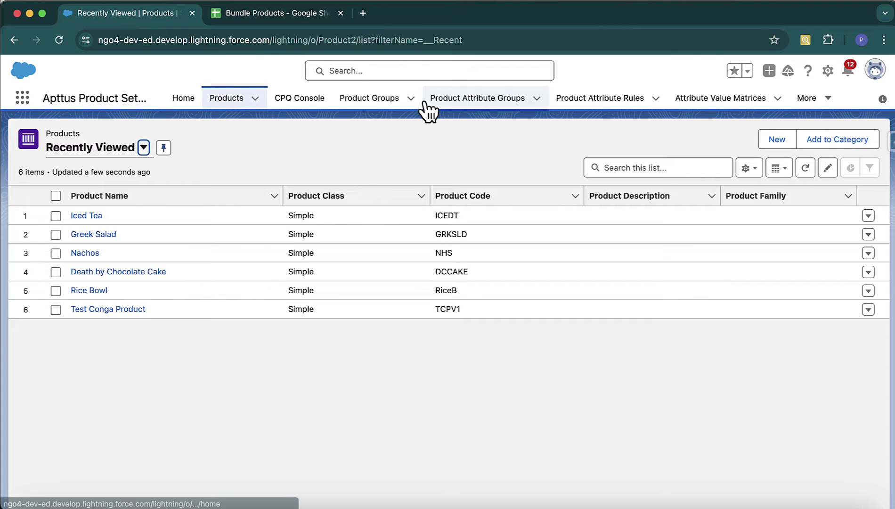
{"action": "left_click", "coordinate": [788, 139]}
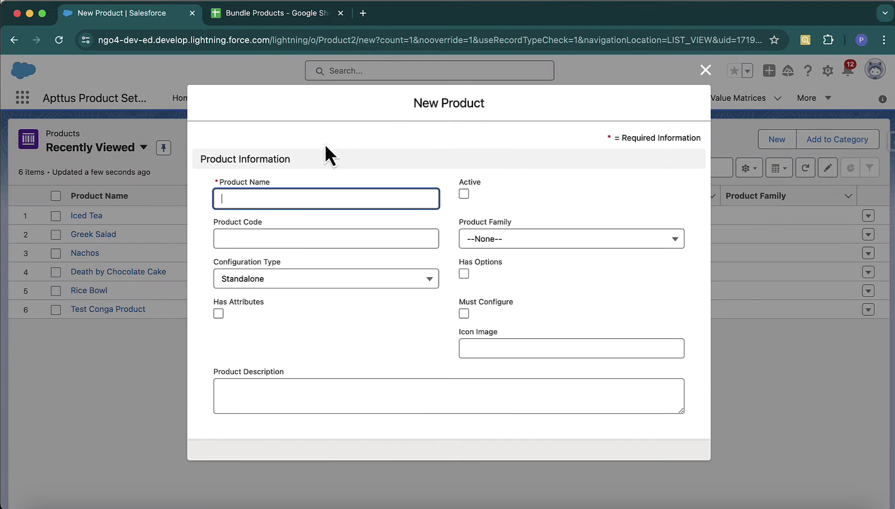
{"action": "type", "text": "Ve"}
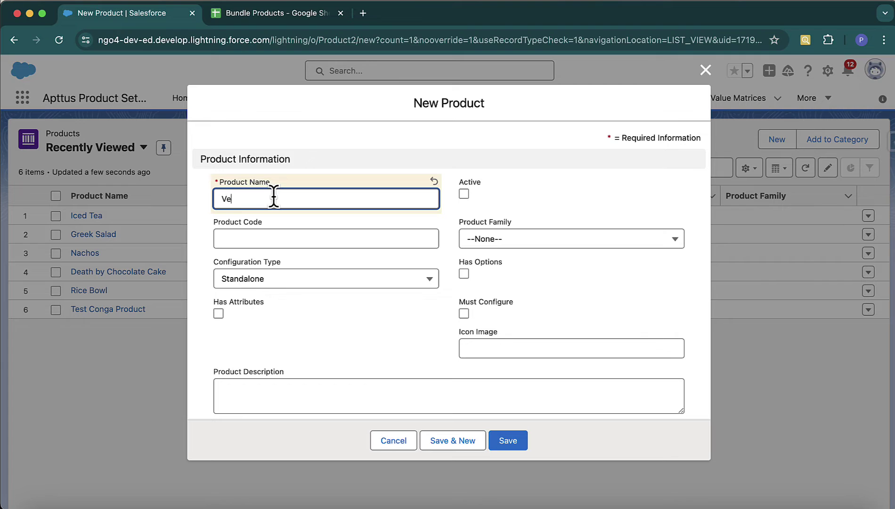
{"action": "type", "text": "g-Sandwich"}
{"action": "left_click", "coordinate": [295, 241]}
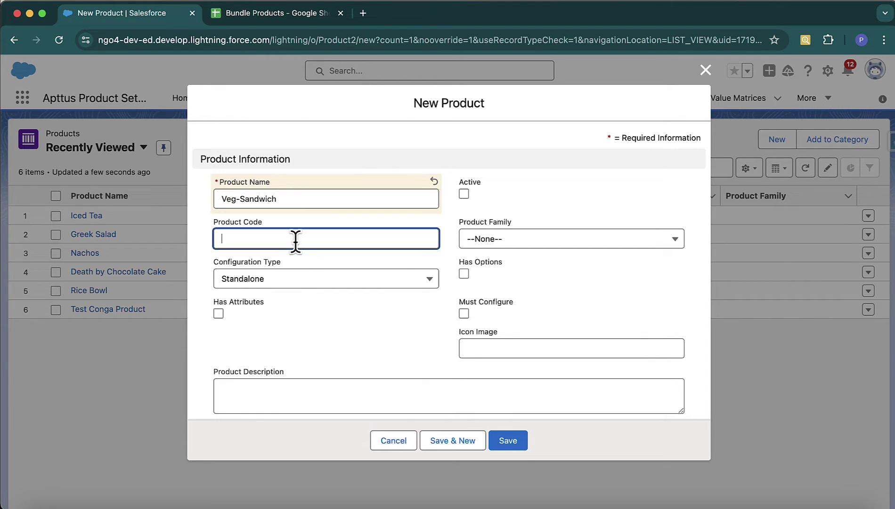
{"action": "type", "text": "VEG"}
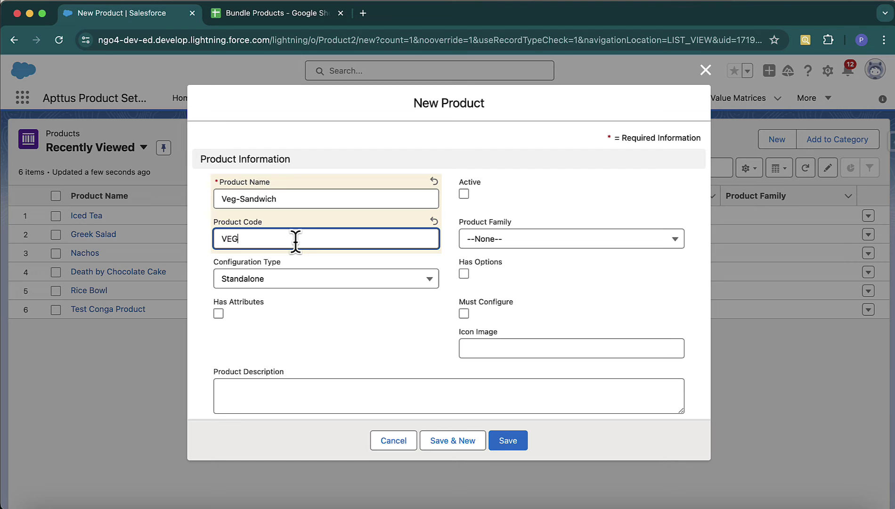
{"action": "type", "text": "SAN"}
Set the new product's configuration type to Bundle
{"action": "left_click", "coordinate": [314, 298]}
{"action": "scroll", "coordinate": [314, 298], "scroll_direction": "down", "scroll_amount": 1}
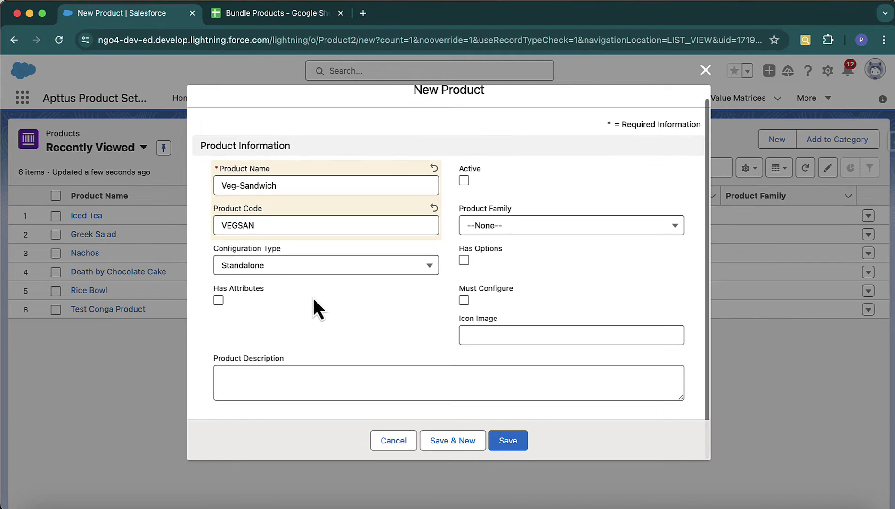
{"action": "left_click", "coordinate": [259, 262]}
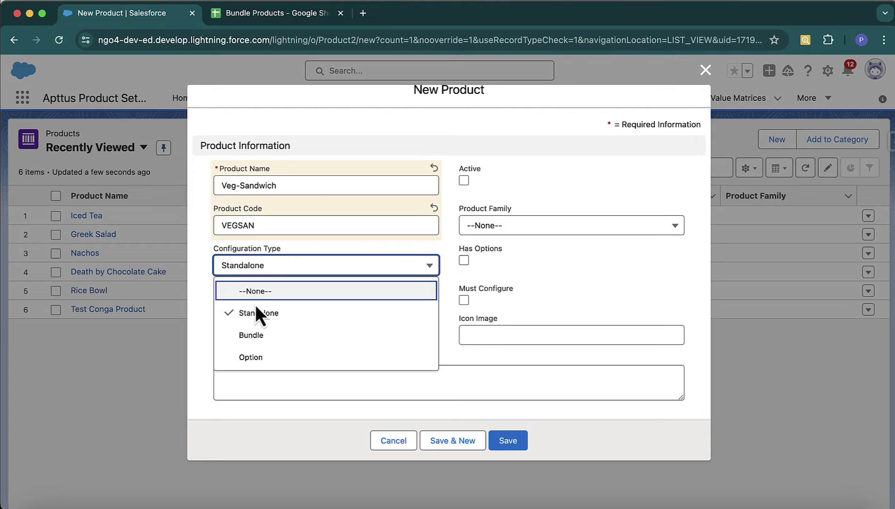
{"action": "left_click", "coordinate": [273, 336]}
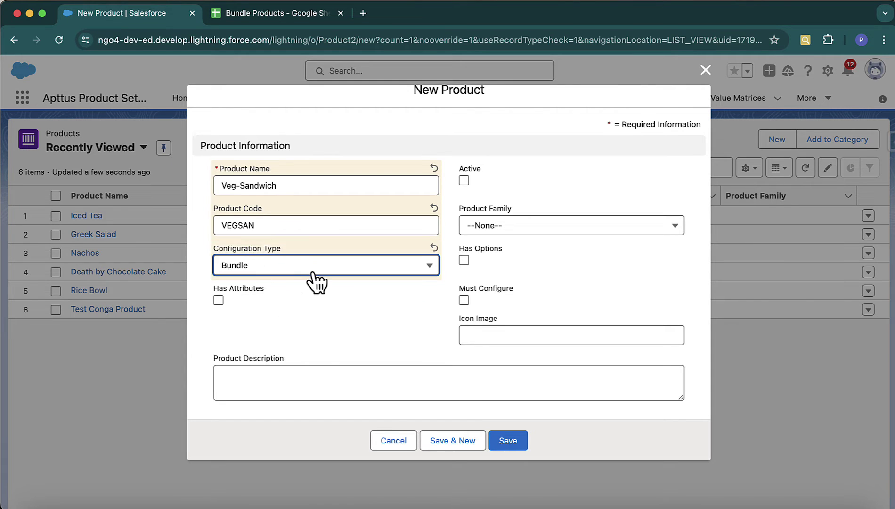
{"action": "left_click", "coordinate": [314, 272]}
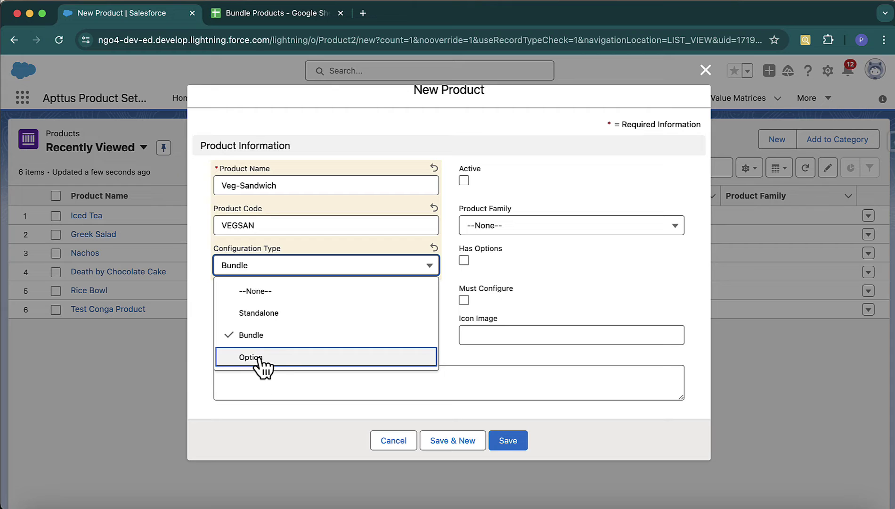
{"action": "left_click", "coordinate": [448, 286]}
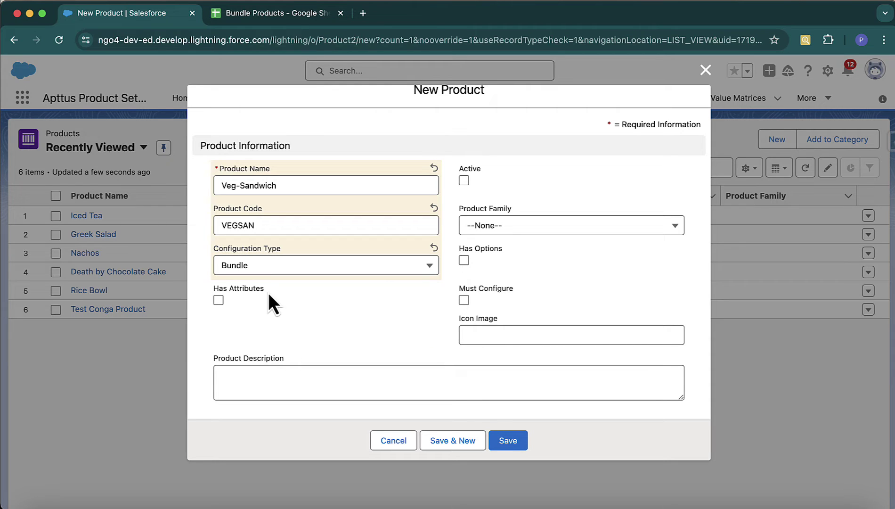
Mark the product as Active and Has Options, leave Must Configure unchecked, and save the record
{"action": "left_click", "coordinate": [465, 181]}
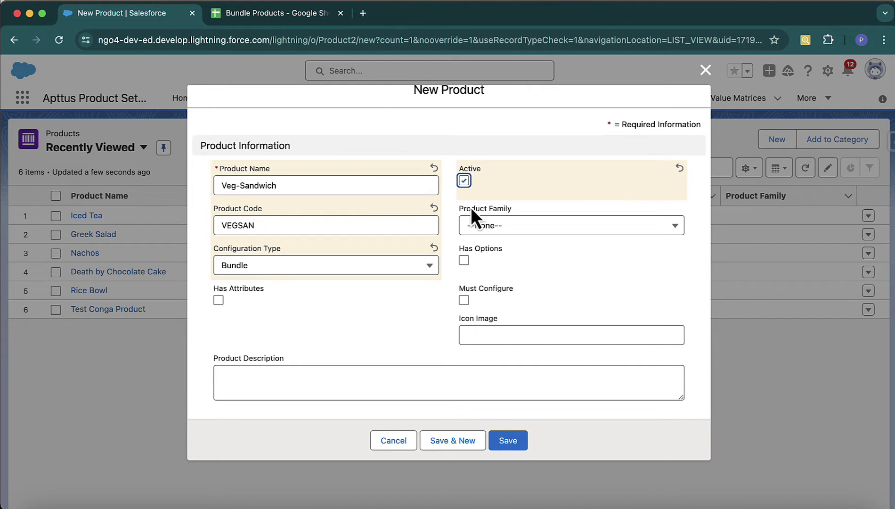
{"action": "left_click", "coordinate": [468, 262]}
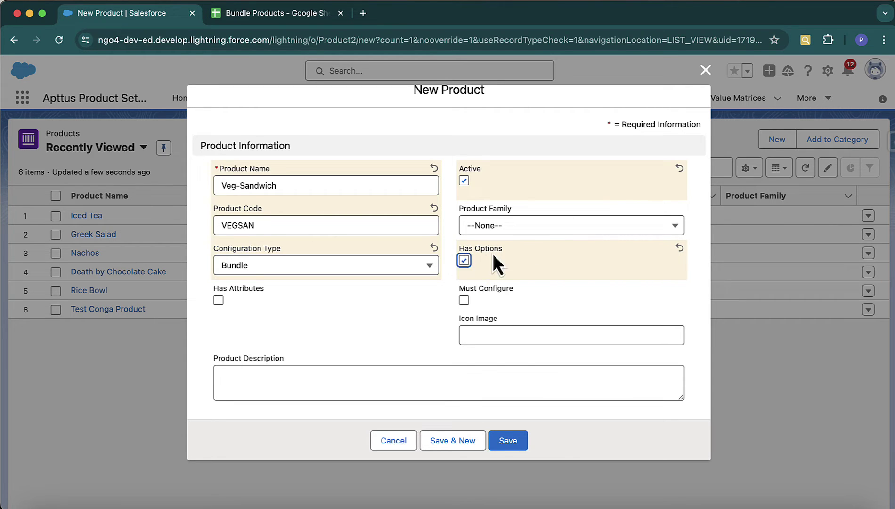
{"action": "scroll", "coordinate": [474, 262], "scroll_direction": "up", "scroll_amount": 1}
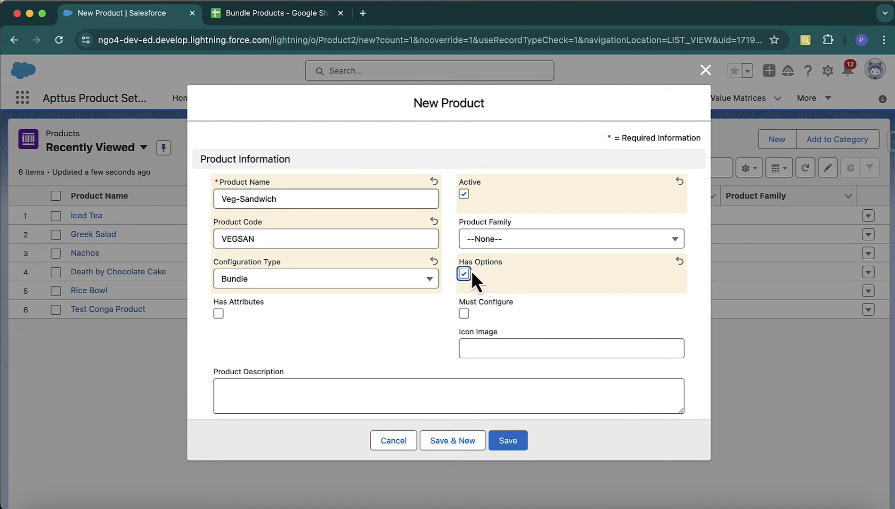
{"action": "left_click", "coordinate": [390, 311]}
{"action": "left_click", "coordinate": [464, 313]}
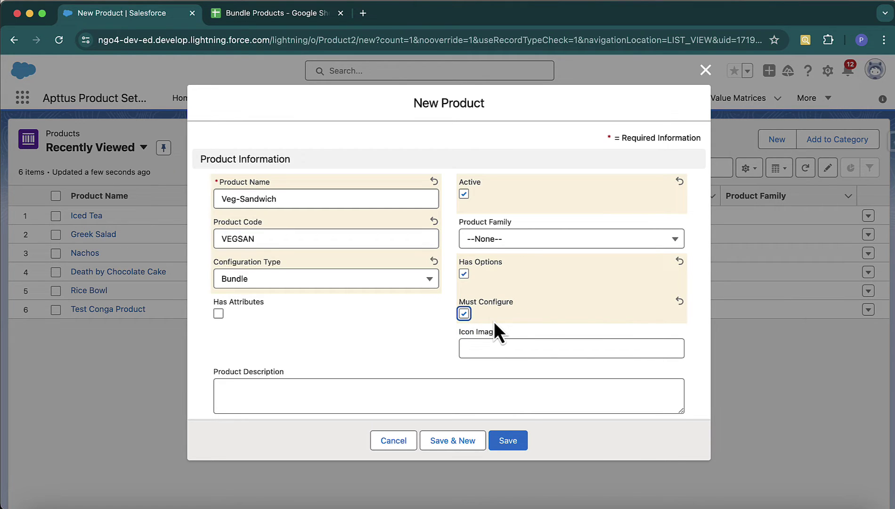
{"action": "left_click", "coordinate": [464, 313]}
{"action": "left_click", "coordinate": [464, 313]}
{"action": "left_click", "coordinate": [363, 349]}
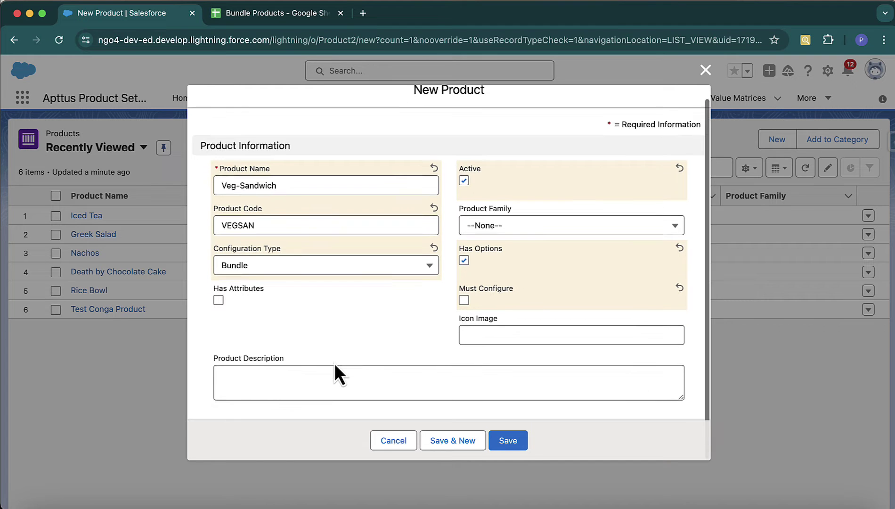
{"action": "left_click", "coordinate": [508, 440]}
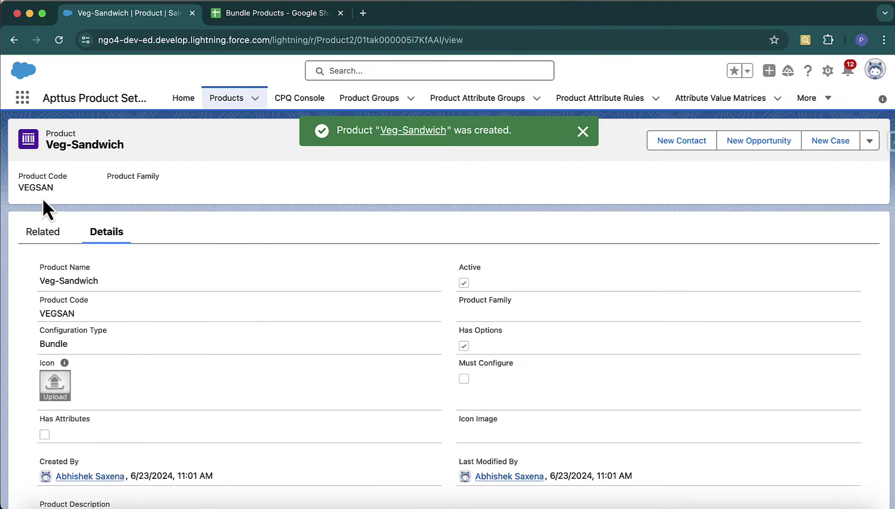
Start a price list item for Veg-Sandwich with price list Paaa Kitchen (US) and charge type Standard Price
{"action": "left_click", "coordinate": [47, 232]}
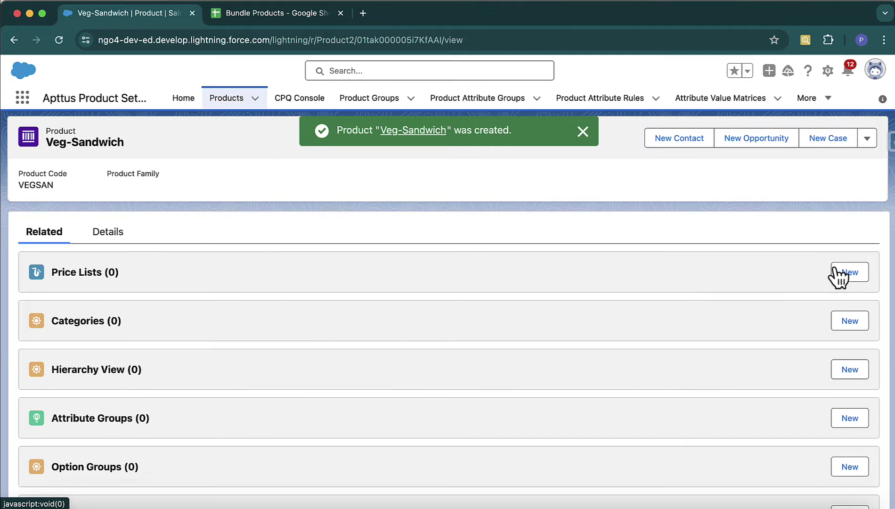
{"action": "left_click", "coordinate": [848, 272]}
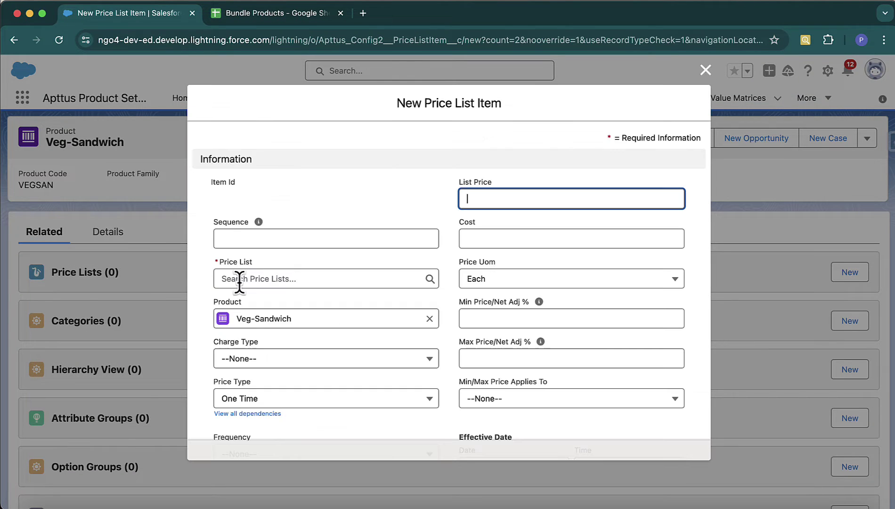
{"action": "left_click", "coordinate": [261, 279]}
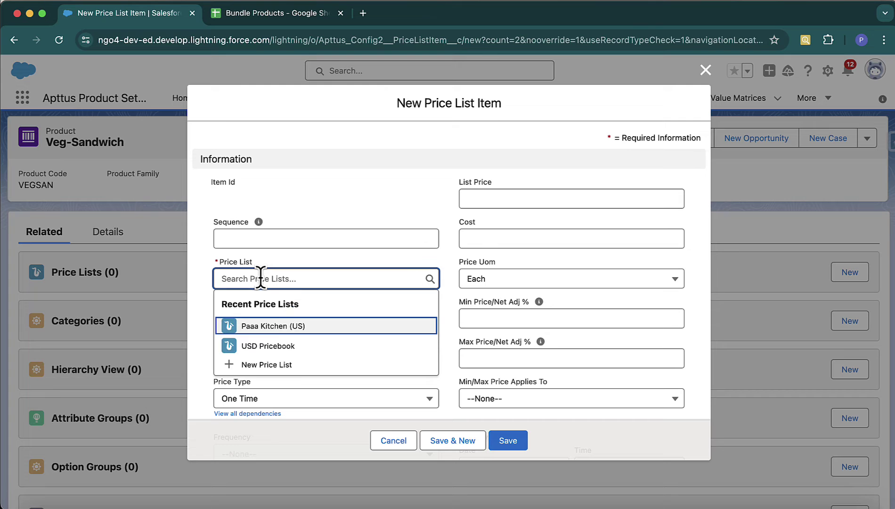
{"action": "left_click", "coordinate": [270, 326]}
{"action": "scroll", "coordinate": [269, 323], "scroll_direction": "down", "scroll_amount": 2}
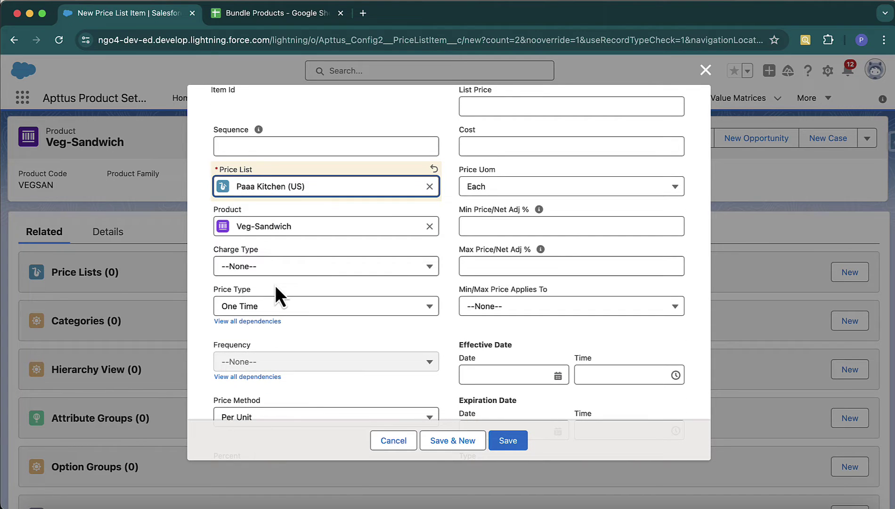
{"action": "left_click", "coordinate": [276, 268]}
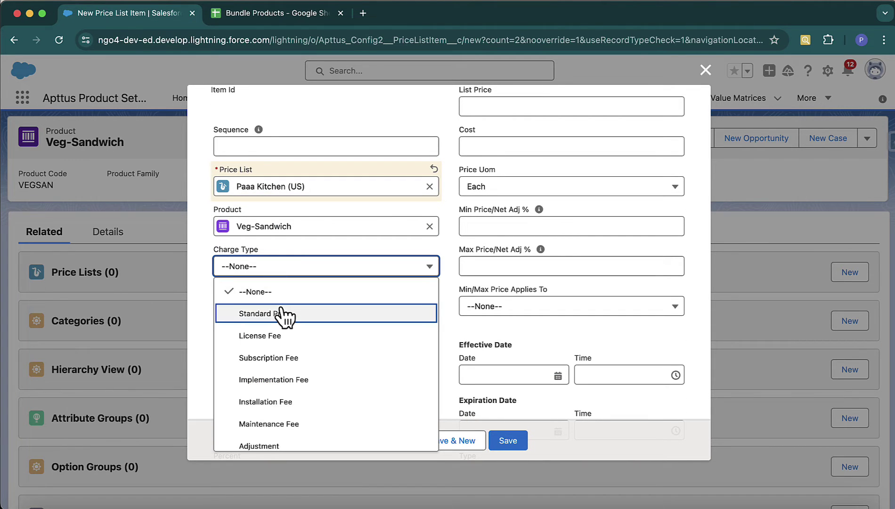
{"action": "left_click", "coordinate": [283, 313]}
Set the price list item's list price to $20 and save the item
{"action": "scroll", "coordinate": [285, 313], "scroll_direction": "down", "scroll_amount": 3}
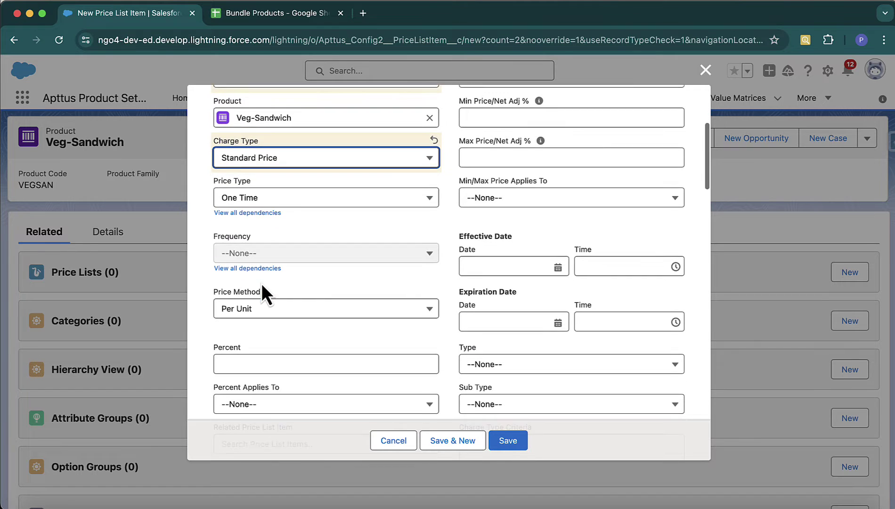
{"action": "scroll", "coordinate": [278, 353], "scroll_direction": "down", "scroll_amount": 4}
{"action": "scroll", "coordinate": [273, 351], "scroll_direction": "down", "scroll_amount": 2}
{"action": "scroll", "coordinate": [604, 225], "scroll_direction": "up", "scroll_amount": 10}
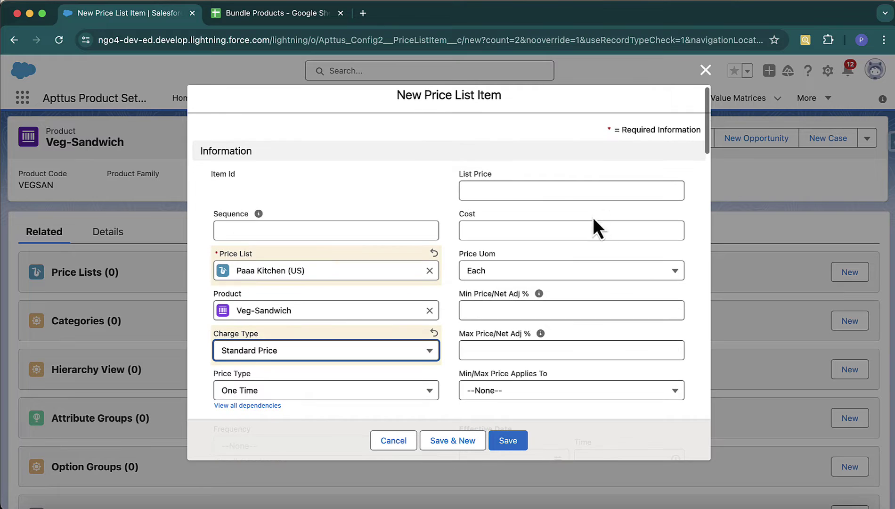
{"action": "left_click", "coordinate": [558, 187]}
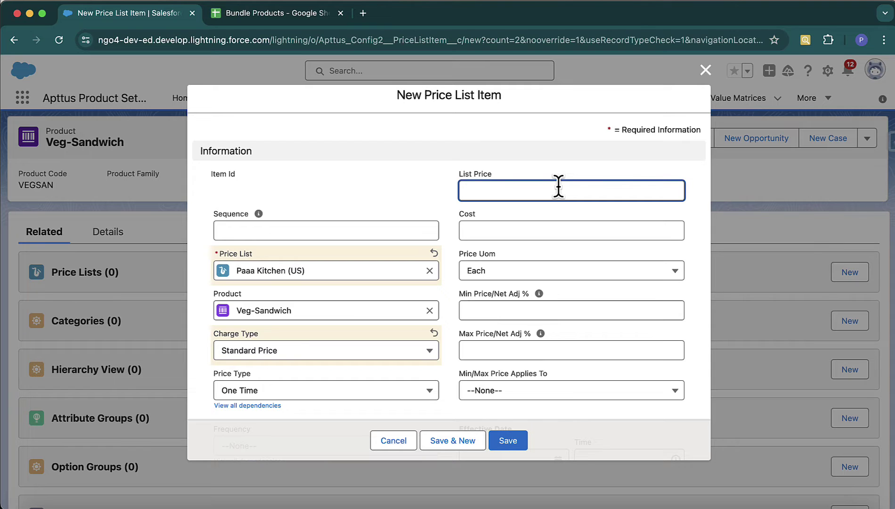
{"action": "type", "text": "0"}
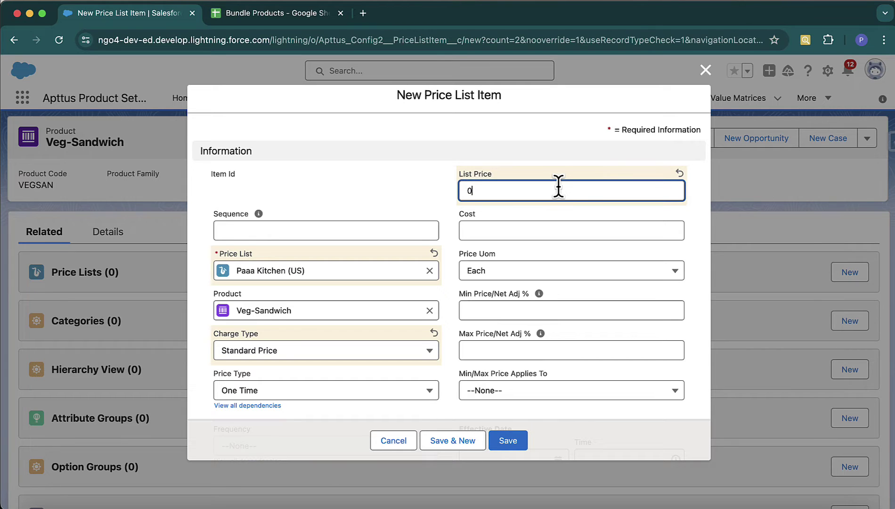
{"action": "key", "text": "Left"}
{"action": "type", "text": "2"}
{"action": "left_click", "coordinate": [558, 187]}
{"action": "left_click", "coordinate": [410, 179]}
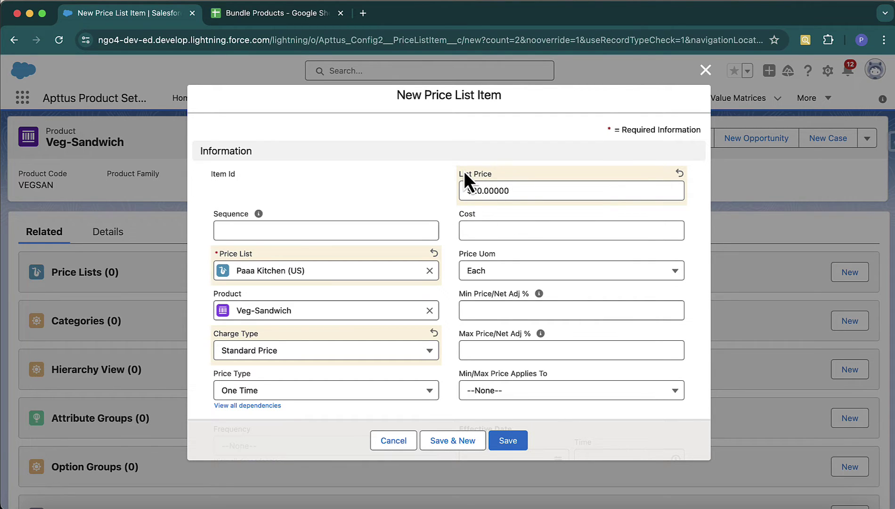
{"action": "scroll", "coordinate": [456, 255], "scroll_direction": "down", "scroll_amount": 2}
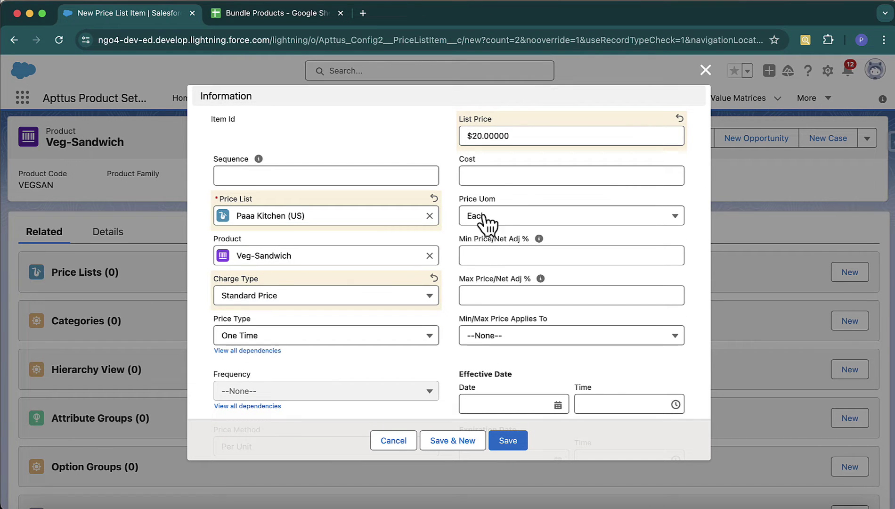
{"action": "scroll", "coordinate": [465, 238], "scroll_direction": "down", "scroll_amount": 6}
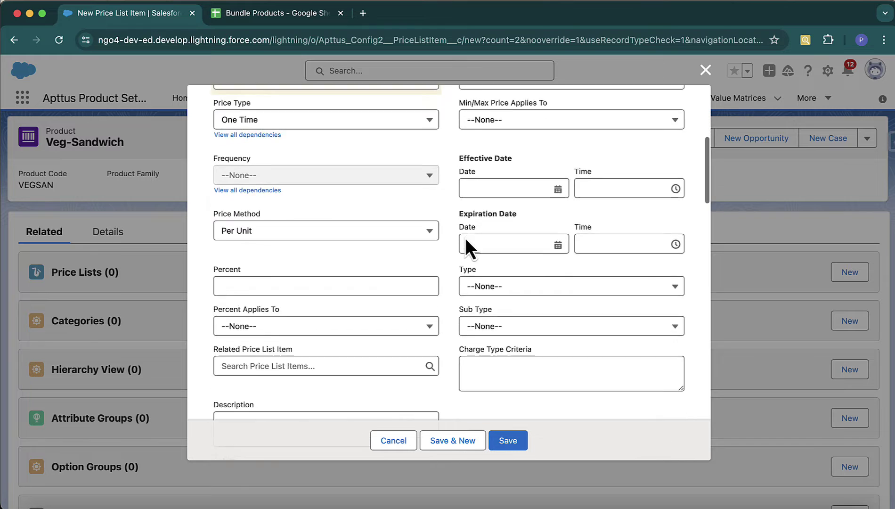
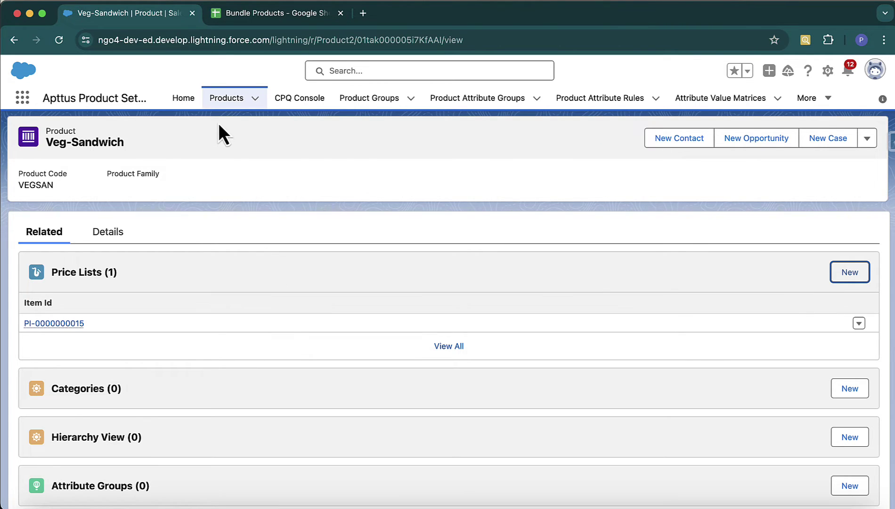
Open the Products list, and switch to the Bundle Products spreadsheet's Product Options sheet
{"action": "left_click", "coordinate": [227, 101]}
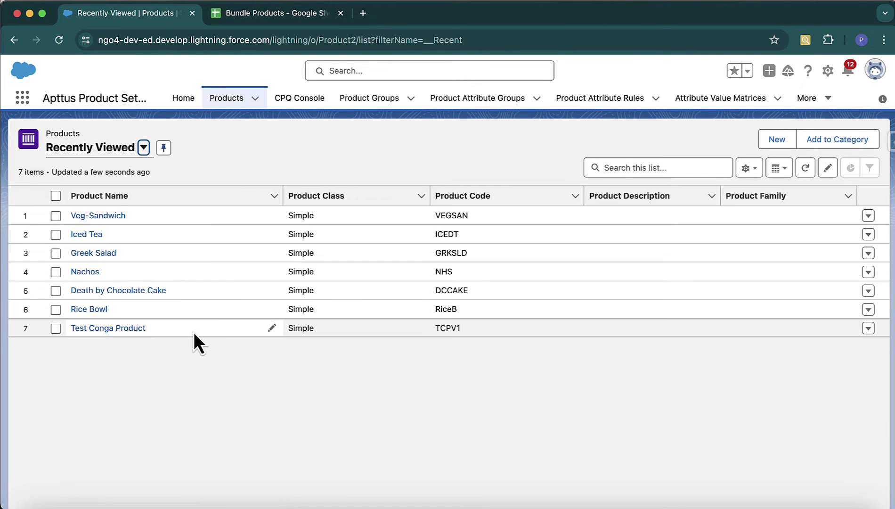
{"action": "left_click", "coordinate": [277, 21]}
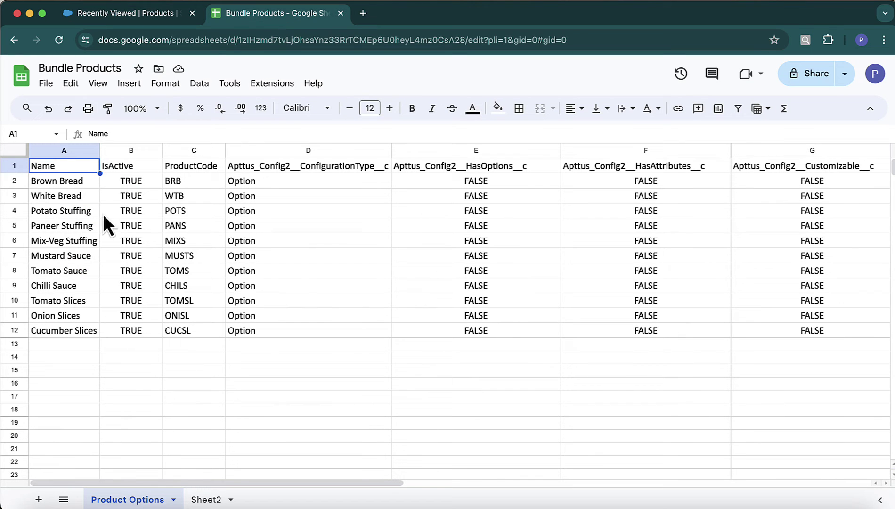
{"action": "left_click", "coordinate": [73, 181]}
{"action": "key", "text": "Up"}
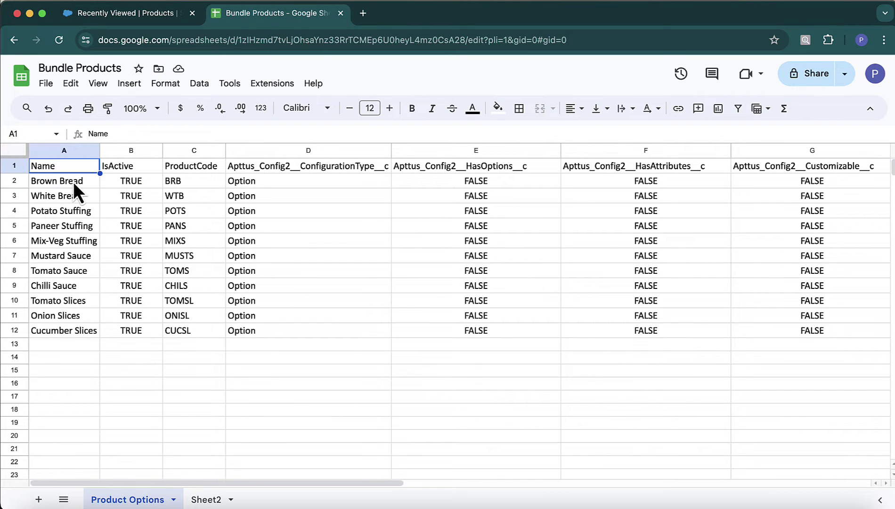
Examine the option product rows across the columns from Name to Apttus_Config2__Customizable__c
{"action": "left_click", "coordinate": [73, 181]}
{"action": "key", "text": "shift+Down"}
{"action": "key", "text": "shift+Down"}
{"action": "key", "text": "shift+Down"}
{"action": "key", "text": "shift+Down"}
{"action": "key", "text": "shift+Down"}
{"action": "key", "text": "shift+Down"}
{"action": "key", "text": "shift+Down"}
{"action": "key", "text": "shift+Down"}
{"action": "key", "text": "shift+Down"}
{"action": "key", "text": "shift+Down"}
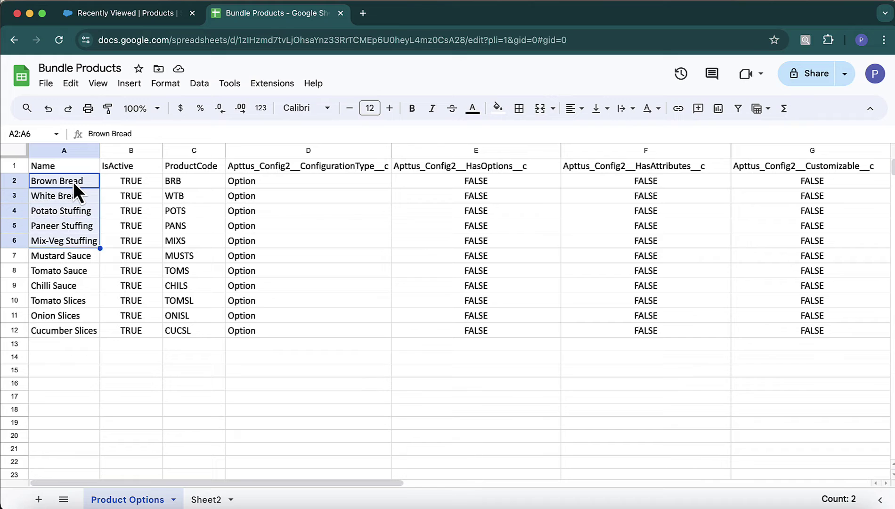
{"action": "key", "text": "shift+Right"}
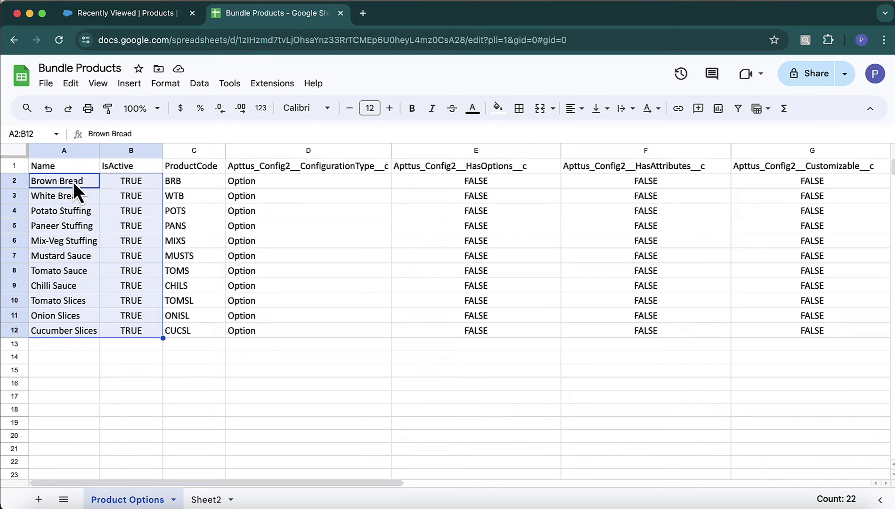
{"action": "key", "text": "shift+Right"}
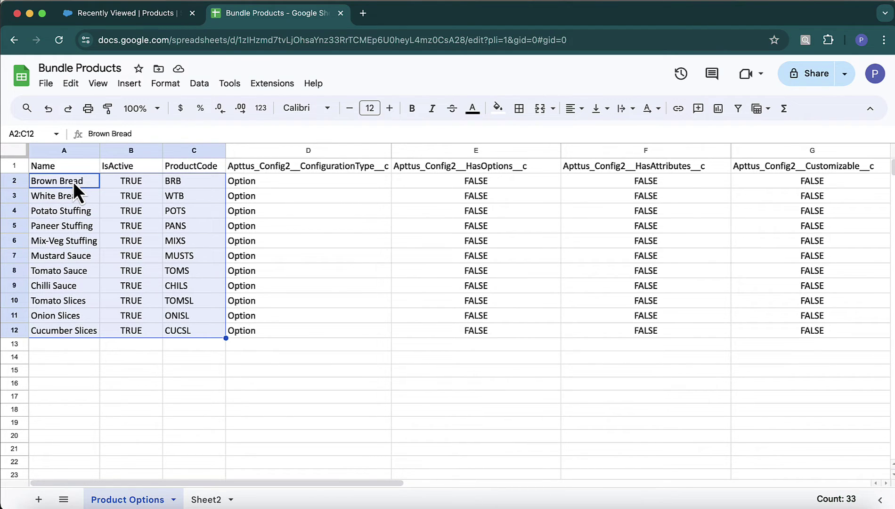
{"action": "key", "text": "shift+Right"}
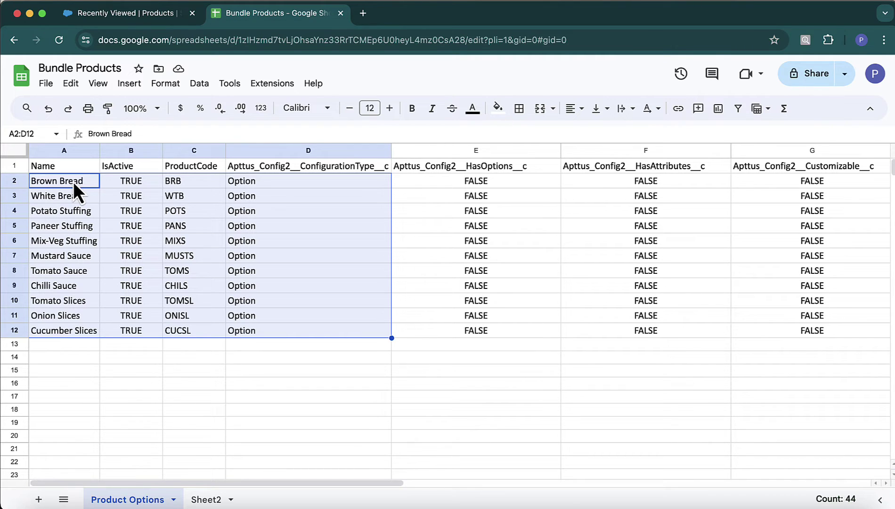
{"action": "key", "text": "shift+Right"}
{"action": "key", "text": "shift+Right"}
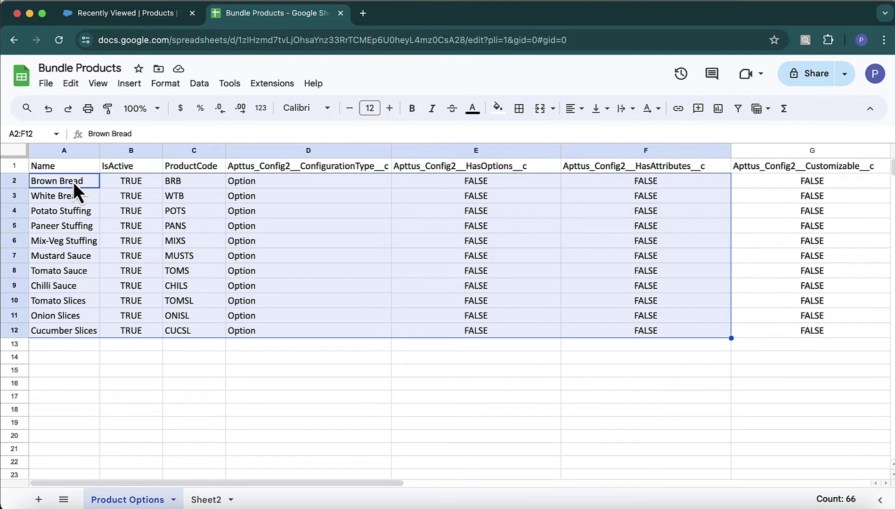
{"action": "key", "text": "shift+Right"}
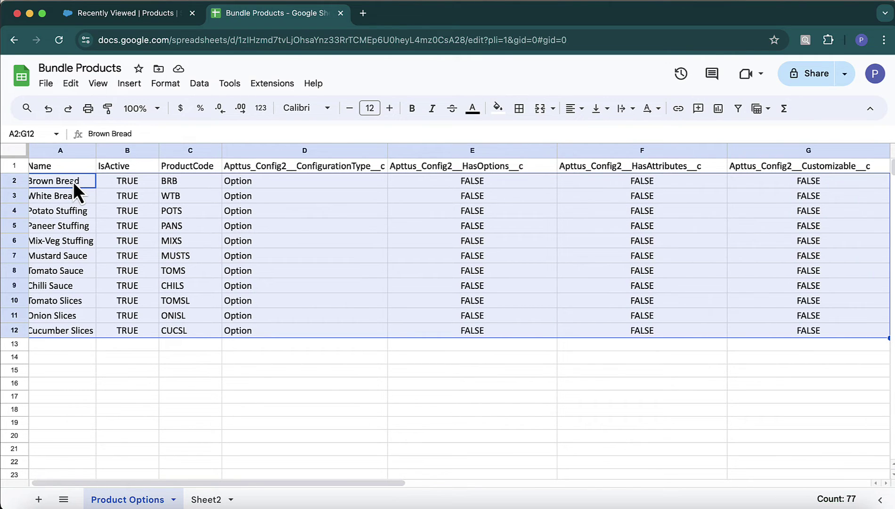
{"action": "scroll", "coordinate": [72, 181], "scroll_direction": "right", "scroll_amount": 2}
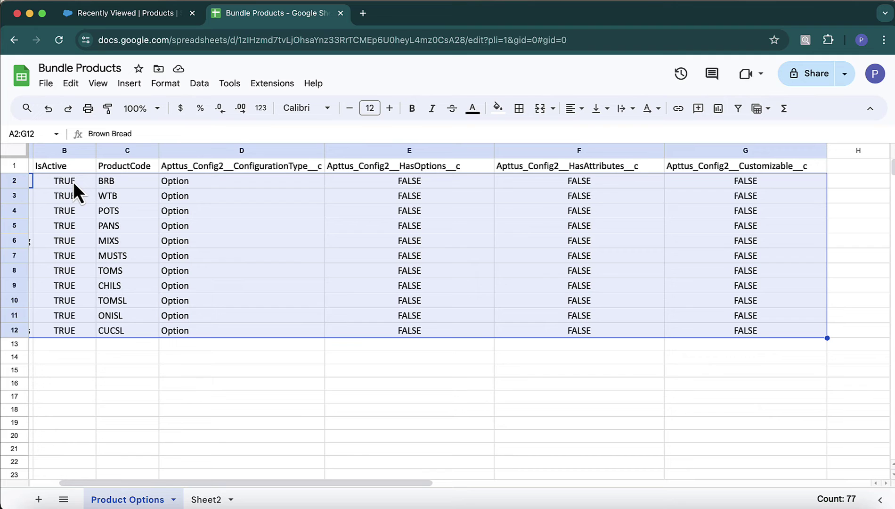
{"action": "key", "text": "Left"}
{"action": "scroll", "coordinate": [73, 180], "scroll_direction": "left", "scroll_amount": 2}
{"action": "key", "text": "Up"}
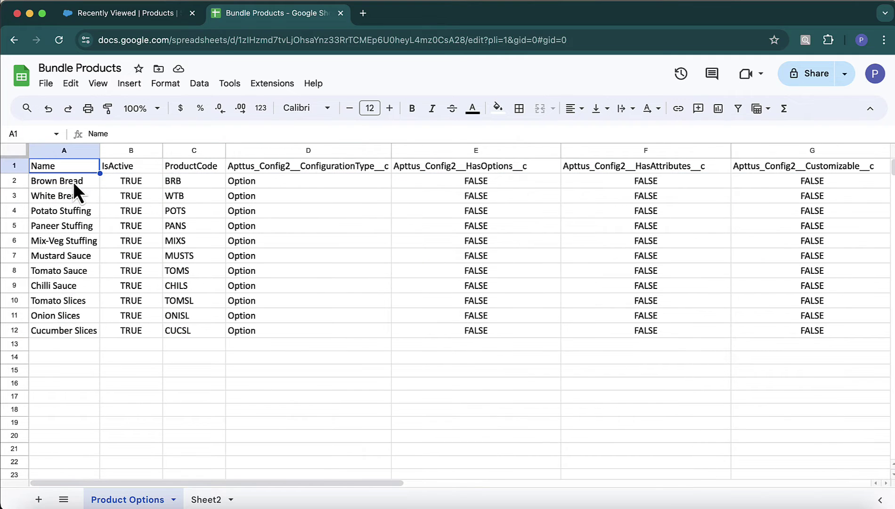
Copy the whole option product table including its header row, range A1:G12
{"action": "key", "text": "shift+Right"}
{"action": "key", "text": "shift+Right"}
{"action": "key", "text": "shift+Right"}
{"action": "key", "text": "shift+Right"}
{"action": "key", "text": "shift+Right"}
{"action": "key", "text": "shift+Right"}
{"action": "key", "text": "shift+Down"}
{"action": "key", "text": "shift+Down"}
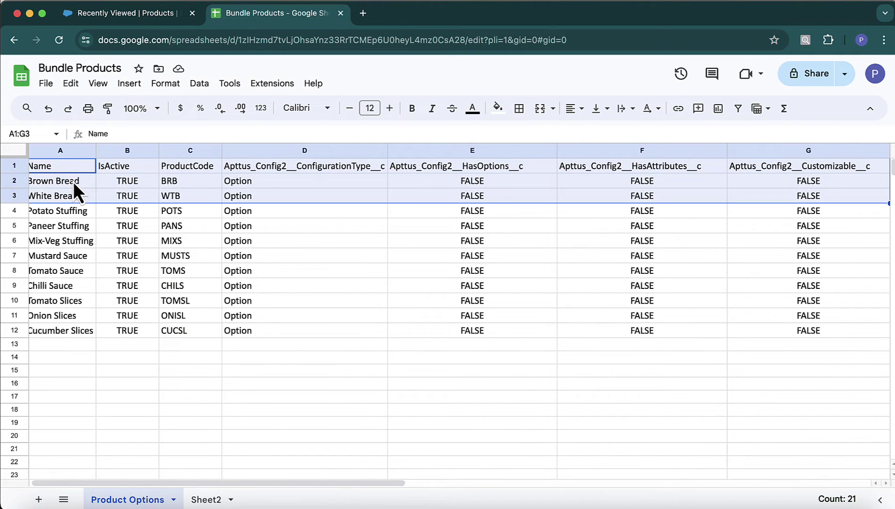
{"action": "key", "text": "shift+Down"}
{"action": "key", "text": "shift+Down"}
{"action": "key", "text": "shift+Down"}
{"action": "key", "text": "shift+Down"}
{"action": "key", "text": "shift+Down"}
{"action": "key", "text": "shift+Down"}
{"action": "key", "text": "shift+Down"}
{"action": "key", "text": "shift+Down"}
{"action": "key", "text": "shift+Down"}
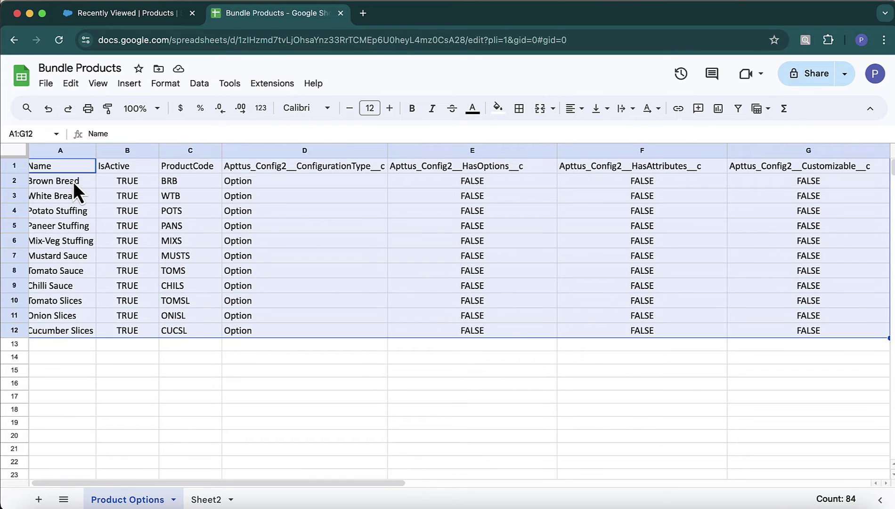
{"action": "key", "text": "ctrl+c"}
Switch back to the Salesforce Products list and open Salesforce Inspector's Data Import page
{"action": "left_click", "coordinate": [152, 17]}
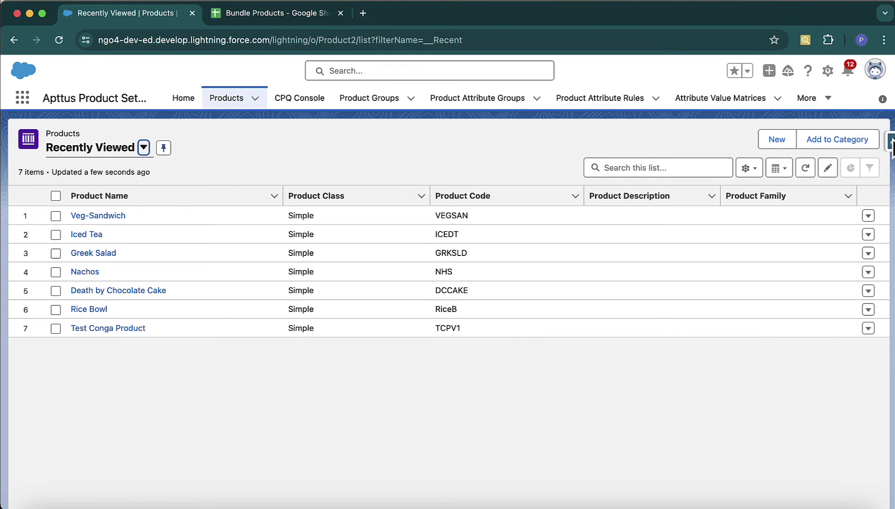
{"action": "left_click", "coordinate": [892, 147]}
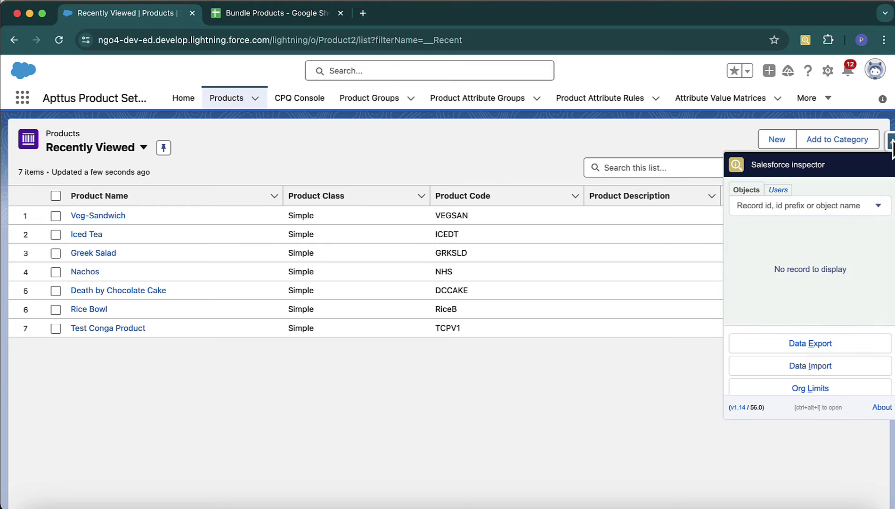
{"action": "left_click", "coordinate": [835, 370]}
{"action": "left_click", "coordinate": [246, 16]}
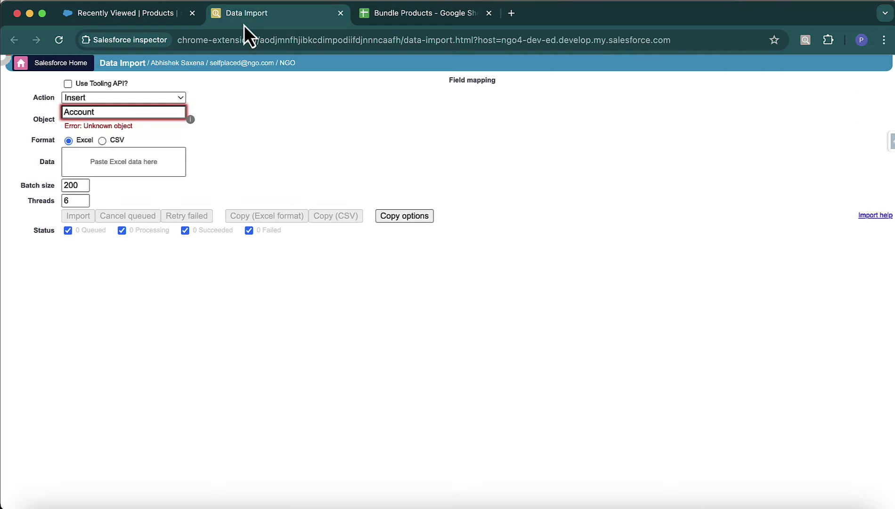
Set the object of the insert import to Product2
{"action": "double_click", "coordinate": [111, 112]}
{"action": "type", "text": "p"}
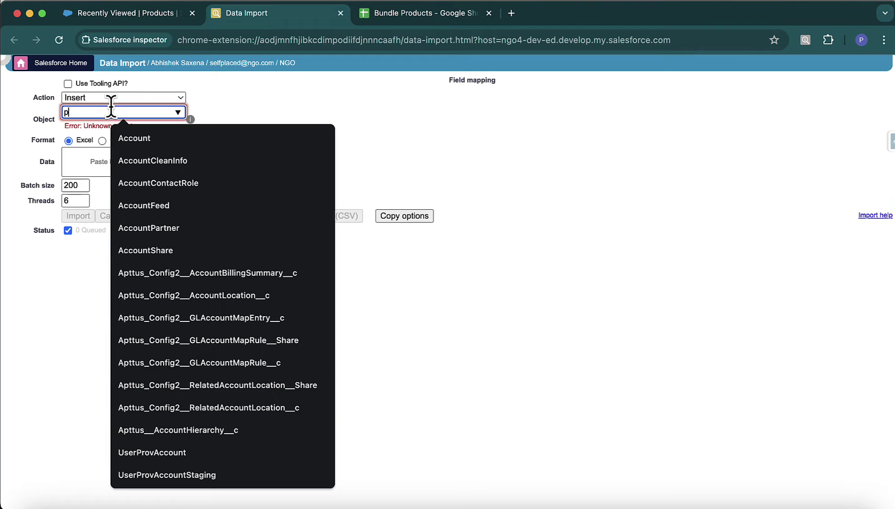
{"action": "type", "text": "roduct2"}
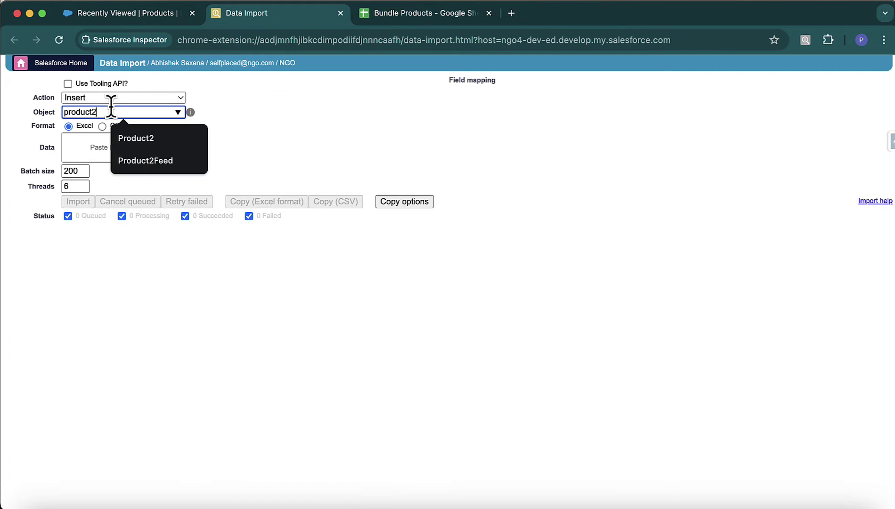
{"action": "left_click", "coordinate": [145, 136]}
Paste the copied option products as Excel-format import data and run the import
{"action": "left_click", "coordinate": [106, 141]}
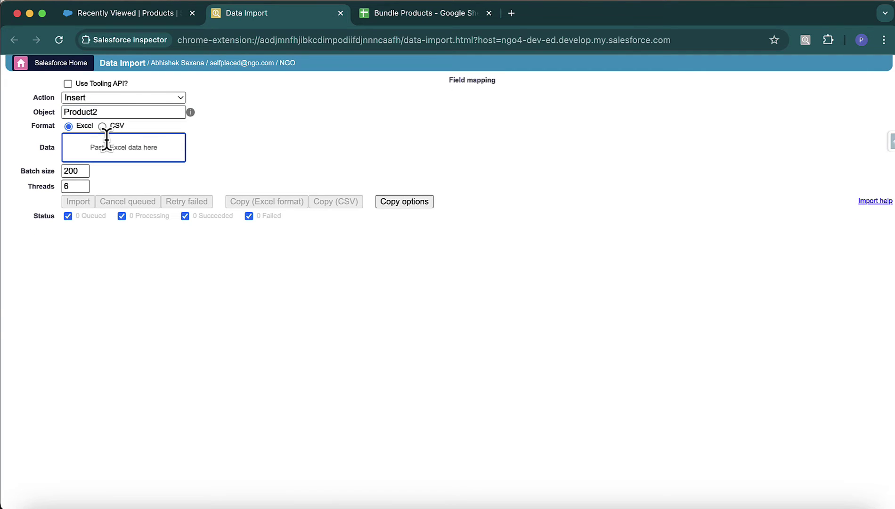
{"action": "type", "text": "Name\tIsActive\tProductCode\tApttus_Config2__ConfigurationType__c\tApttus_Config2__HasOptions__c\tApttus_Config2__HasAttributes__c\tApttus_Config2__Customizable__c Brown Bread\tTRUE\tBRB\tOption\tFALSE\tFALSE\tFALSE White Bread\tTRUE\tWTB\tOption\tFALSE\tFALSE\tFALSE Potato Stuffing\tTRUE\tPOTS\tOption\tFALSE\tFALSE\tFALSE Paneer Stuffing\tTRUE\tPANS\tOption\tFALSE\tFALSE\tFALSE Mix-Veg Stuffing\tTRUE\tMIXS\tOption\tFALSE\tFALSE\tFALSE Mustard Sauce\tTRUE\tMUSTS\tOption\tFALSE\tFALSE\tFALSE Tomato Sauce\tTRUE\tTOMS\tOption\tFALSE\tFALSE\tFALSE Chilli Sauce\tTRUE\tCHILS\tOption\tFALSE\tFALSE\tFALSE Tomato Slices\tTRUE\tTOMSL\tOption\tFALSE\tFALSE\tFALSE Onion Slices\tTRUE\tONISL\tOption\tFALSE\tFALSE\tFALSE Cucumber Slices\tTRUE\tCUCSL\tOption\tFALSE\tFALSE\tFALSE"}
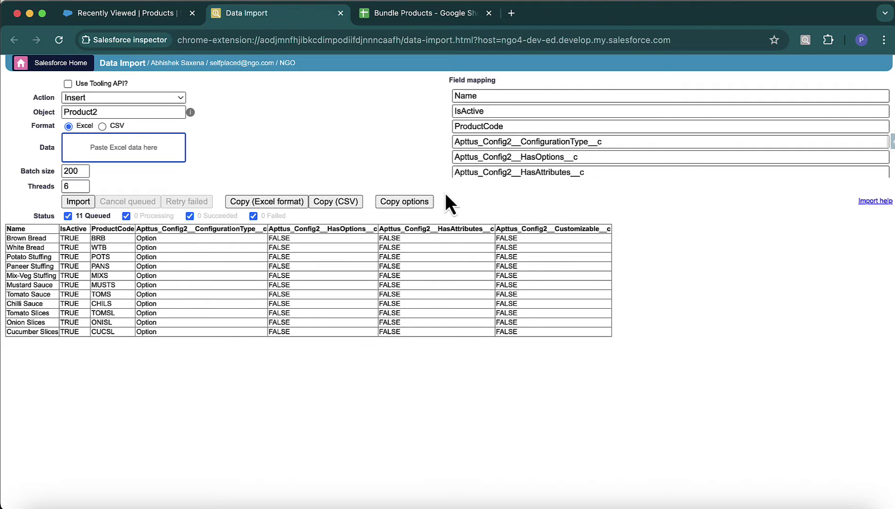
{"action": "scroll", "coordinate": [569, 160], "scroll_direction": "down", "scroll_amount": 1}
{"action": "scroll", "coordinate": [561, 160], "scroll_direction": "up", "scroll_amount": 1}
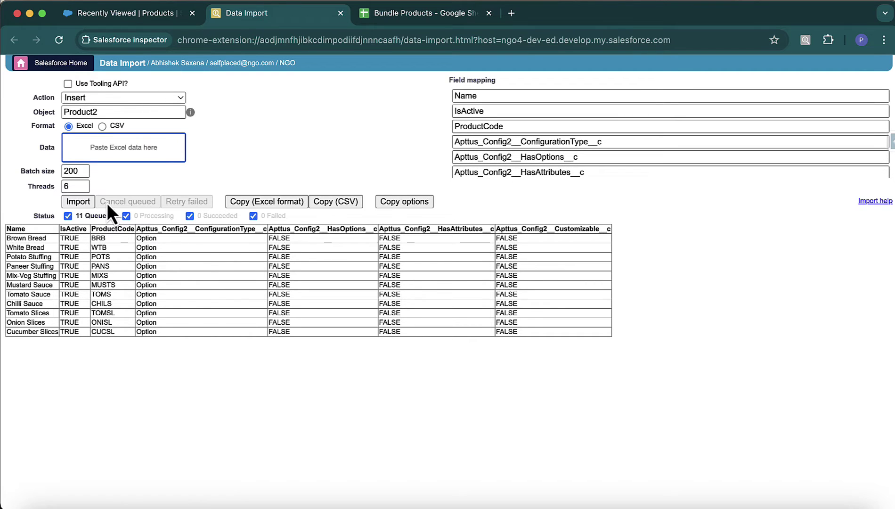
{"action": "left_click", "coordinate": [81, 202]}
{"action": "left_click", "coordinate": [432, 217]}
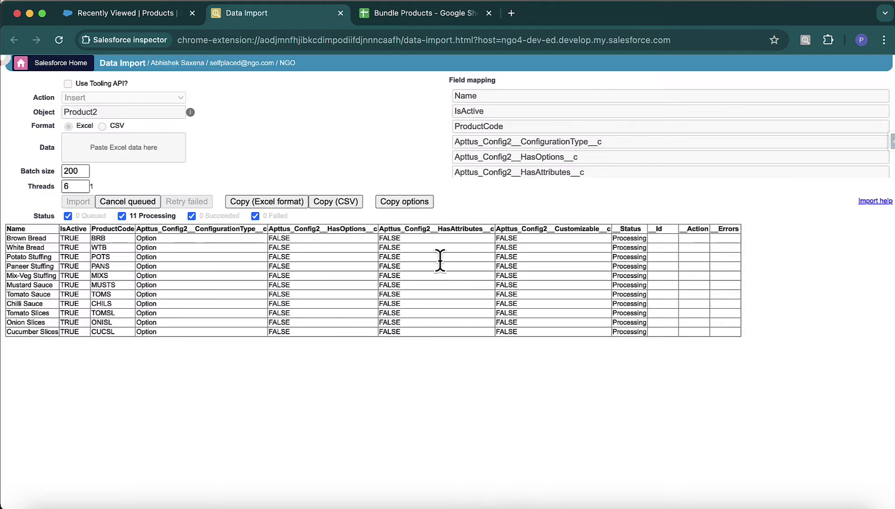
Copy the import results in Excel format and paste them into a new sheet of the Bundle Products spreadsheet
{"action": "left_click", "coordinate": [285, 199]}
{"action": "left_click", "coordinate": [283, 200]}
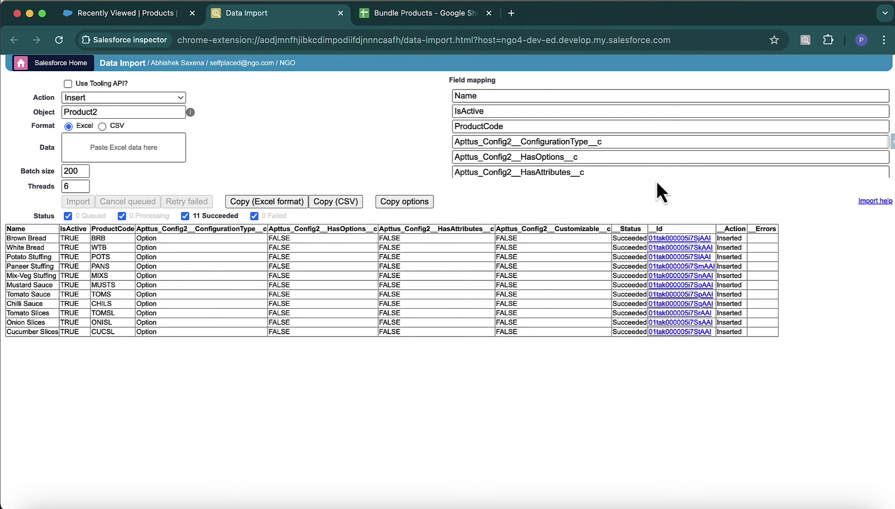
{"action": "left_click", "coordinate": [432, 18]}
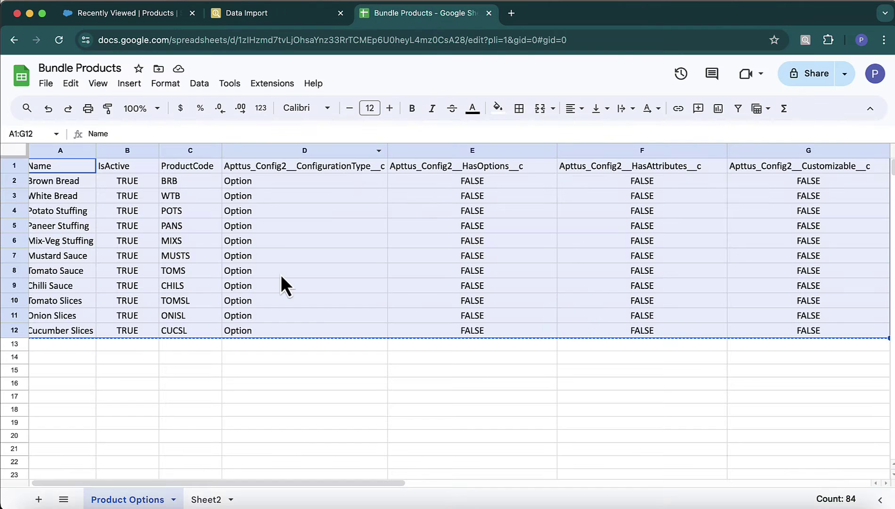
{"action": "left_click", "coordinate": [39, 500]}
{"action": "key", "text": "ctrl+v"}
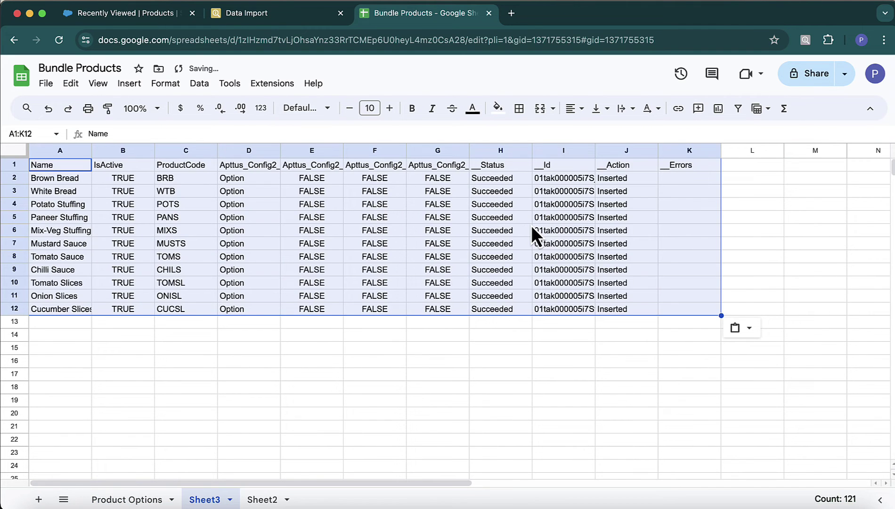
Delete columns B to H, from IsActive through __Status, in the pasted results
{"action": "left_click", "coordinate": [421, 193]}
{"action": "left_click", "coordinate": [119, 151]}
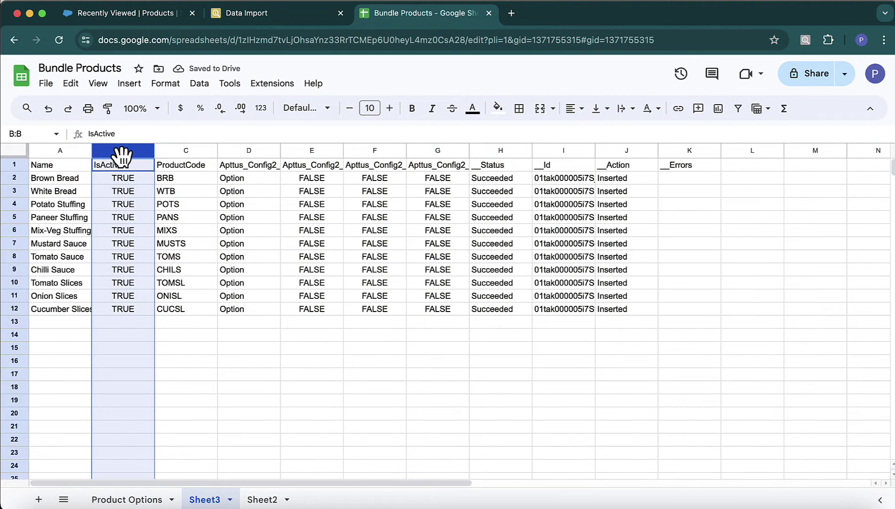
{"action": "key", "text": "shift+Right"}
{"action": "key", "text": "shift+Right"}
{"action": "key", "text": "shift+Right"}
{"action": "key", "text": "shift+Right"}
{"action": "key", "text": "shift+Right"}
{"action": "key", "text": "shift+Right"}
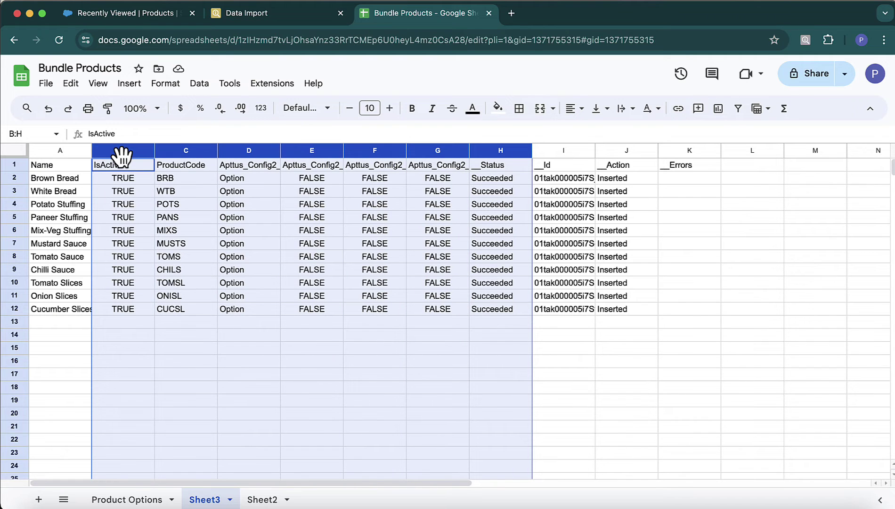
{"action": "right_click", "coordinate": [121, 162]}
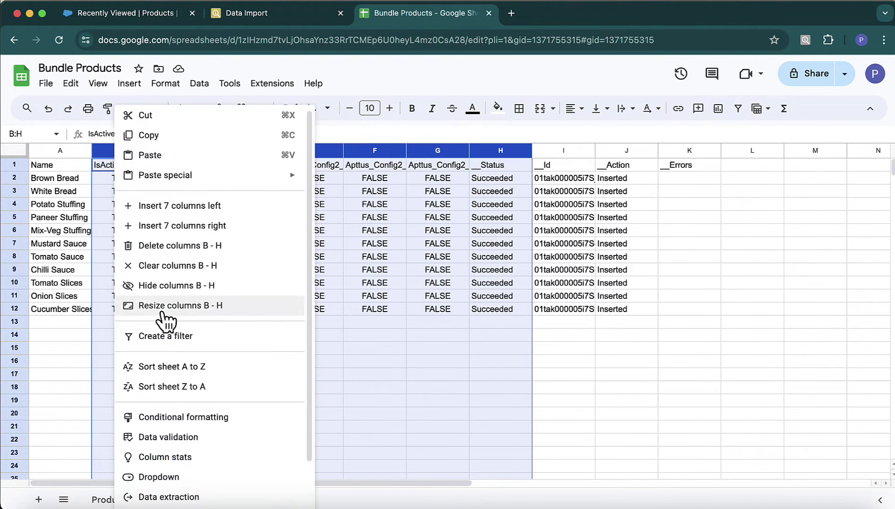
{"action": "left_click", "coordinate": [190, 250]}
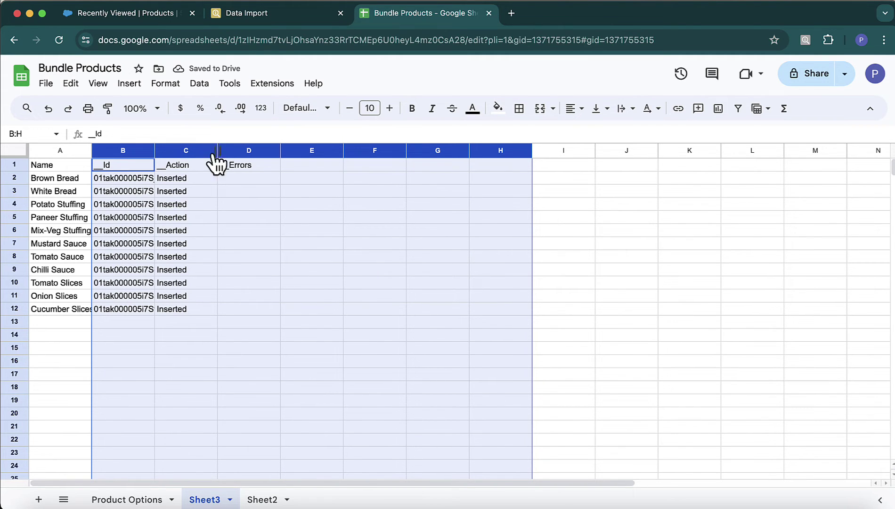
{"action": "left_click", "coordinate": [247, 208]}
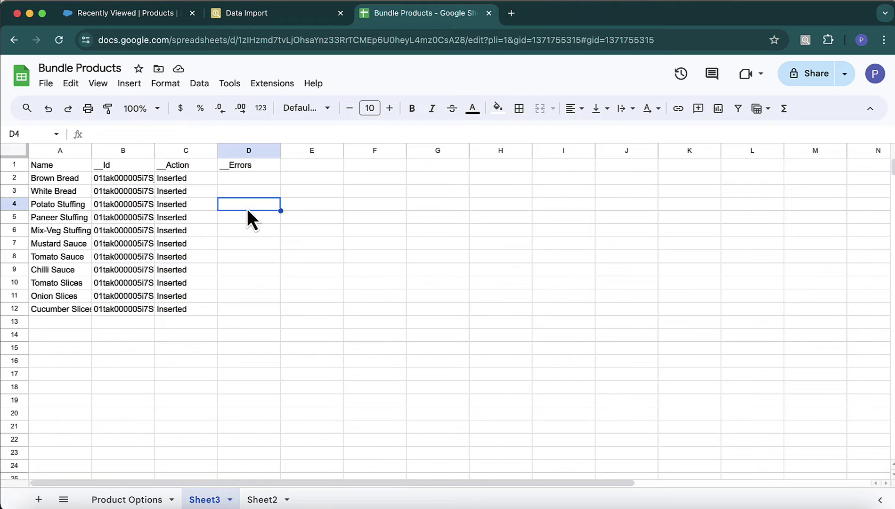
Delete the __Action and __Errors columns, leaving only the Name and __Id columns
{"action": "left_click", "coordinate": [193, 153]}
{"action": "key", "text": "shift+Right"}
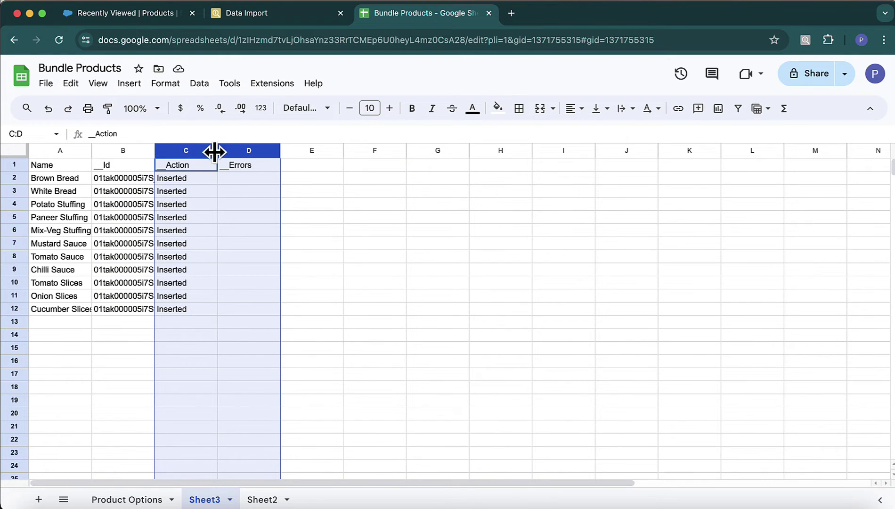
{"action": "right_click", "coordinate": [199, 155]}
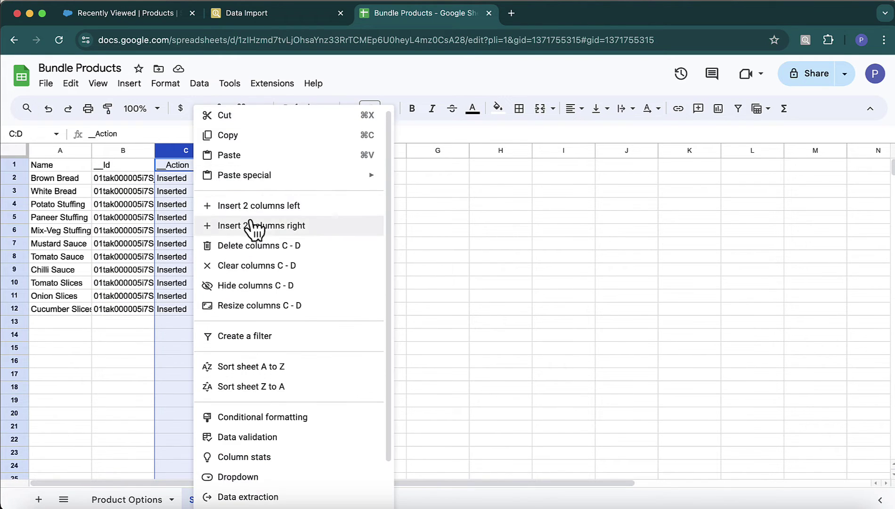
{"action": "left_click", "coordinate": [254, 249]}
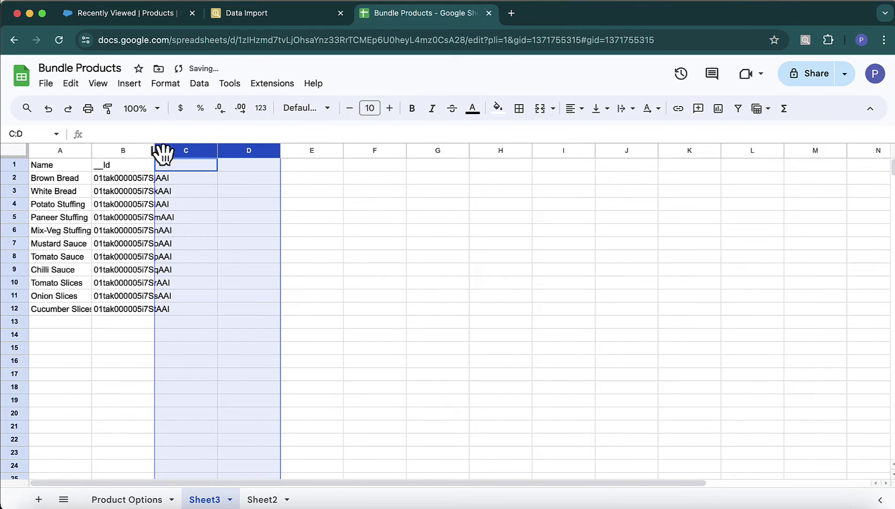
Fit the __Id column's width to its contents and select cell C1
{"action": "double_click", "coordinate": [155, 150]}
{"action": "left_click", "coordinate": [228, 261]}
{"action": "left_click", "coordinate": [189, 181]}
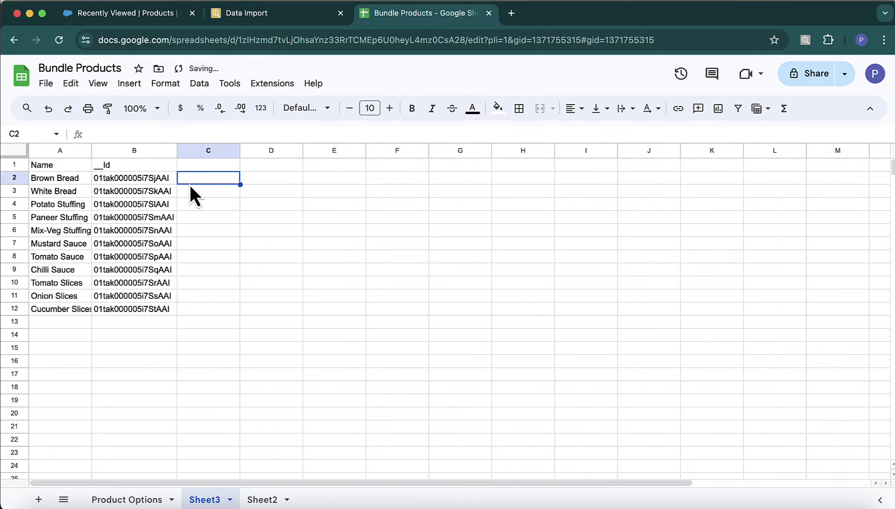
{"action": "left_click", "coordinate": [186, 166]}
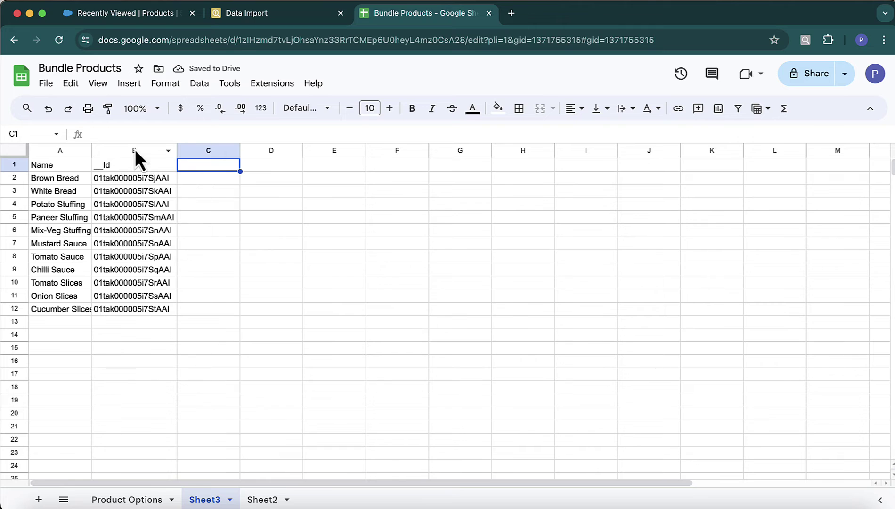
Enter list prices beside the bread and stuffing products in column C: 5, 4, 10, 15 and 12 in C2 to C6
{"action": "left_click", "coordinate": [208, 182]}
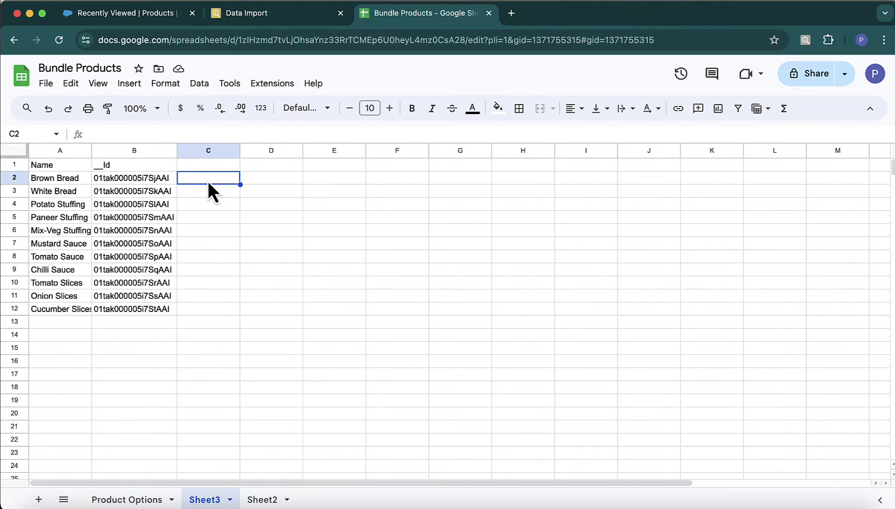
{"action": "type", "text": "5"}
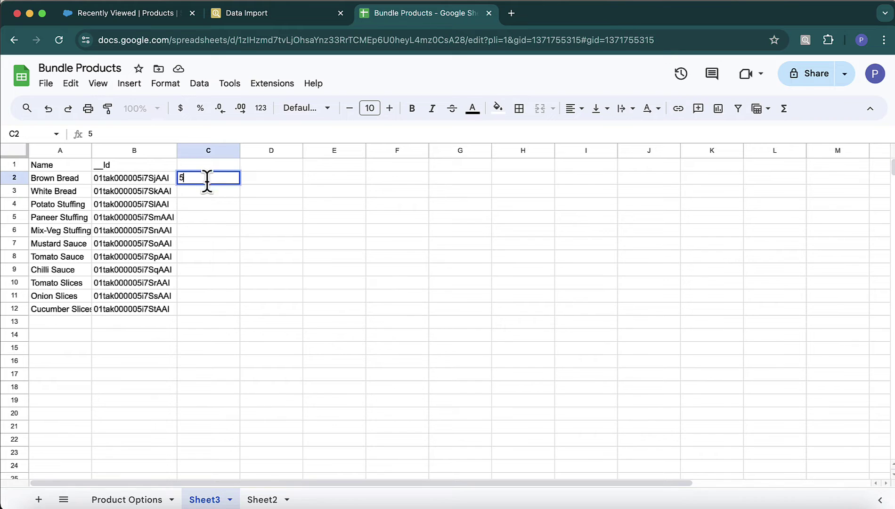
{"action": "key", "text": "Return"}
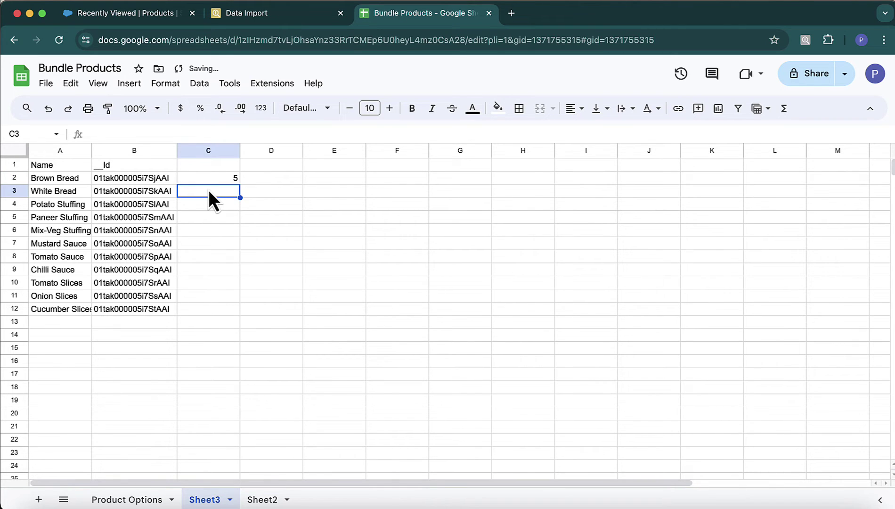
{"action": "type", "text": "4"}
{"action": "key", "text": "Return"}
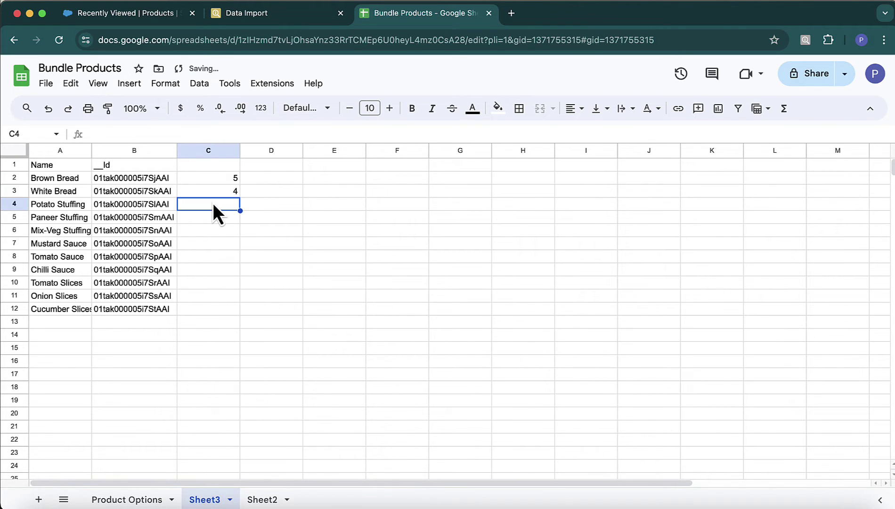
{"action": "type", "text": "10"}
{"action": "key", "text": "Return"}
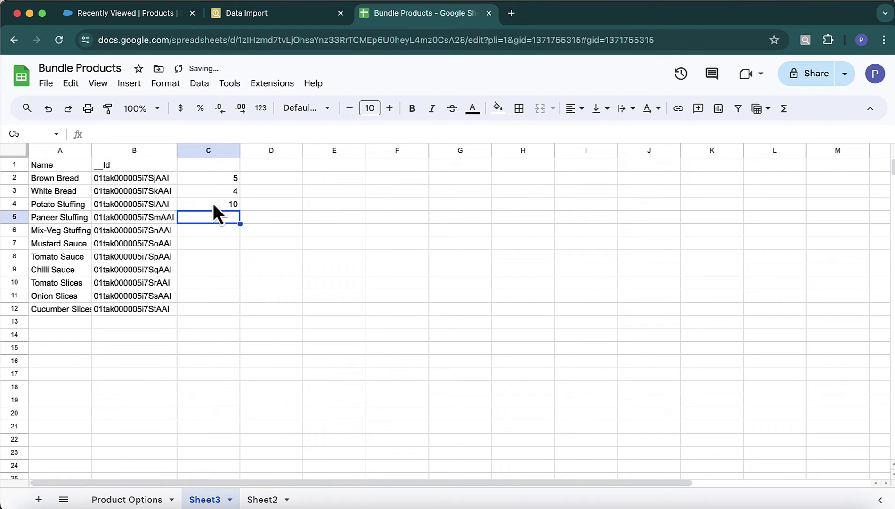
{"action": "type", "text": "15"}
{"action": "key", "text": "Return"}
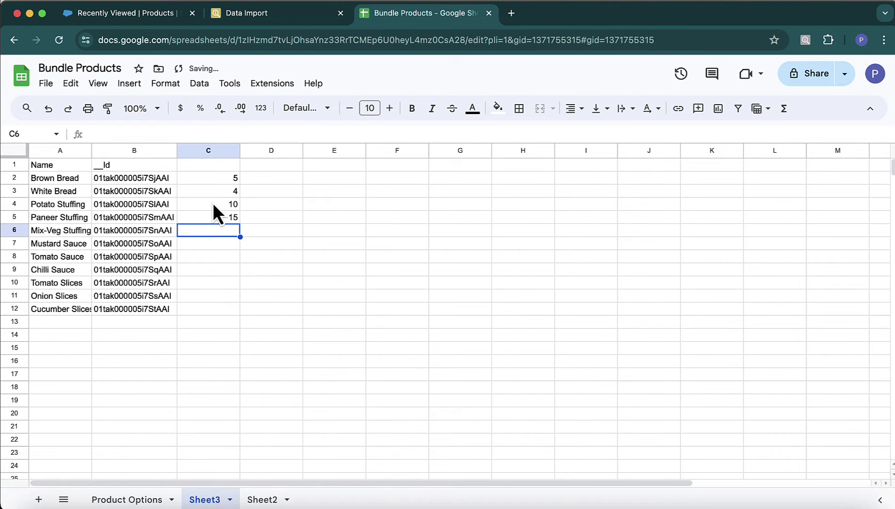
{"action": "type", "text": "12"}
{"action": "key", "text": "Return"}
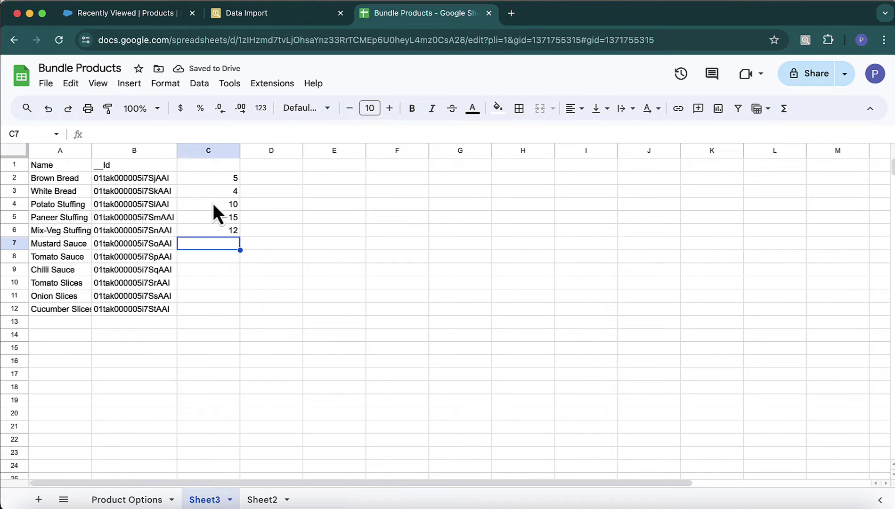
Enter a price of 1 for each of the three sauces and 0.5 for each of the tomato, onion and cucumber slices
{"action": "type", "text": "1"}
{"action": "key", "text": "Return"}
{"action": "type", "text": "1"}
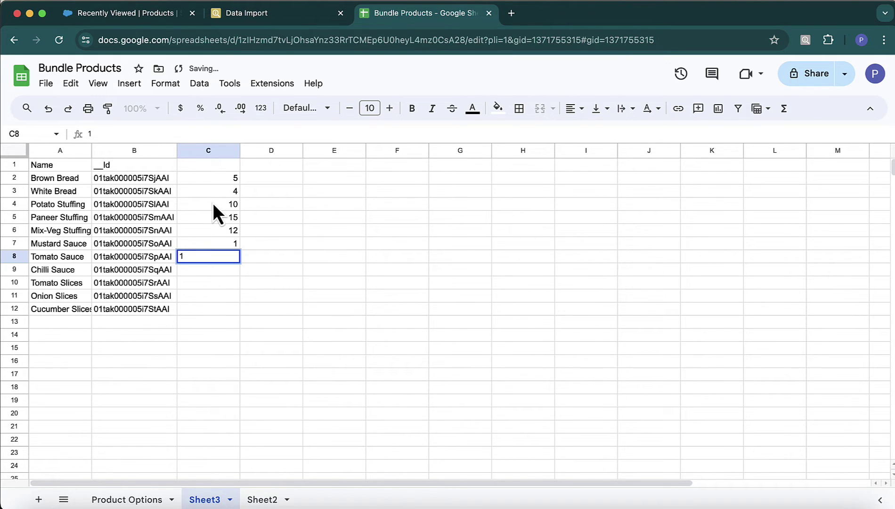
{"action": "key", "text": "Return"}
{"action": "type", "text": "1"}
{"action": "key", "text": "Return"}
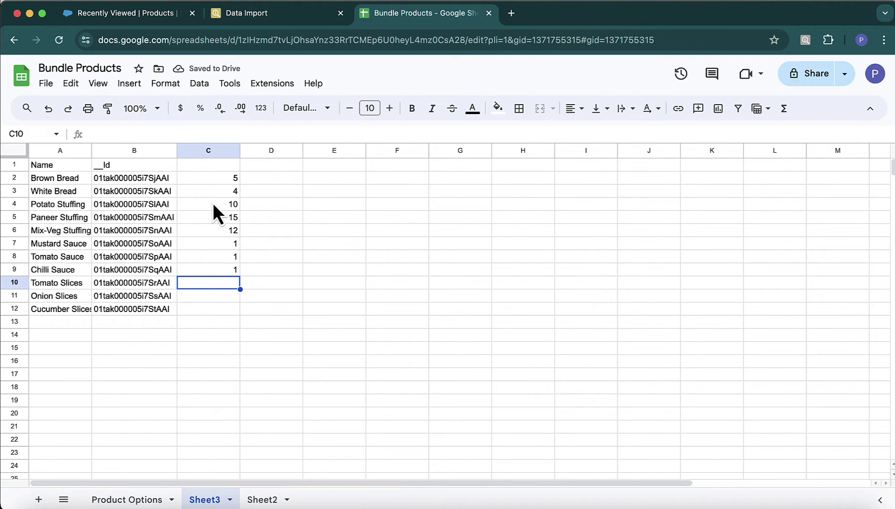
{"action": "type", "text": "0.5"}
{"action": "key", "text": "Return"}
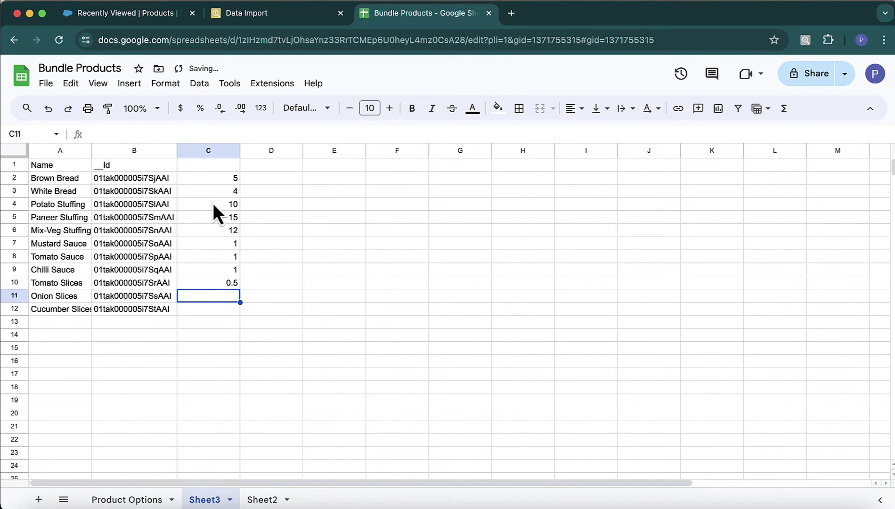
{"action": "type", "text": "0.5"}
{"action": "key", "text": "Return"}
{"action": "type", "text": "0.5"}
{"action": "key", "text": "Return"}
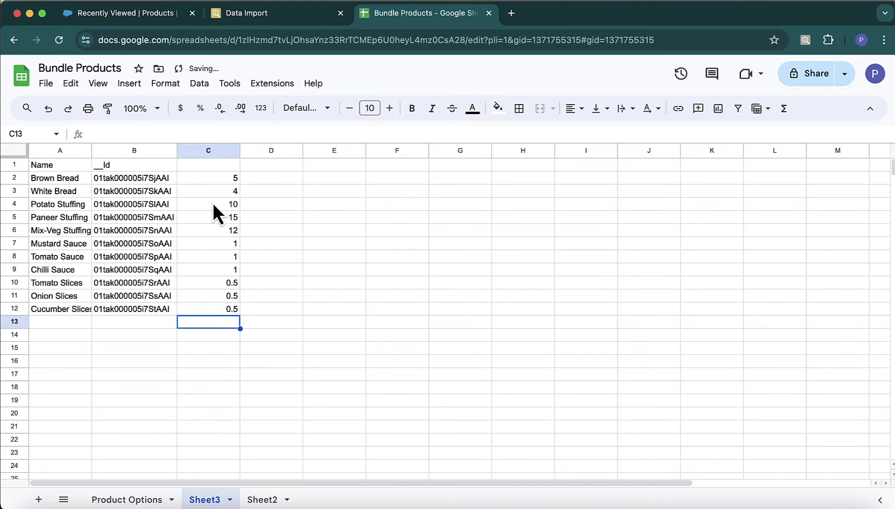
{"action": "key", "text": "Up"}
{"action": "key", "text": "Up"}
{"action": "key", "text": "Up"}
{"action": "key", "text": "Up"}
{"action": "key", "text": "Up"}
{"action": "key", "text": "Up"}
{"action": "key", "text": "Up"}
{"action": "key", "text": "Up"}
{"action": "key", "text": "Up"}
{"action": "key", "text": "Up"}
{"action": "key", "text": "Up"}
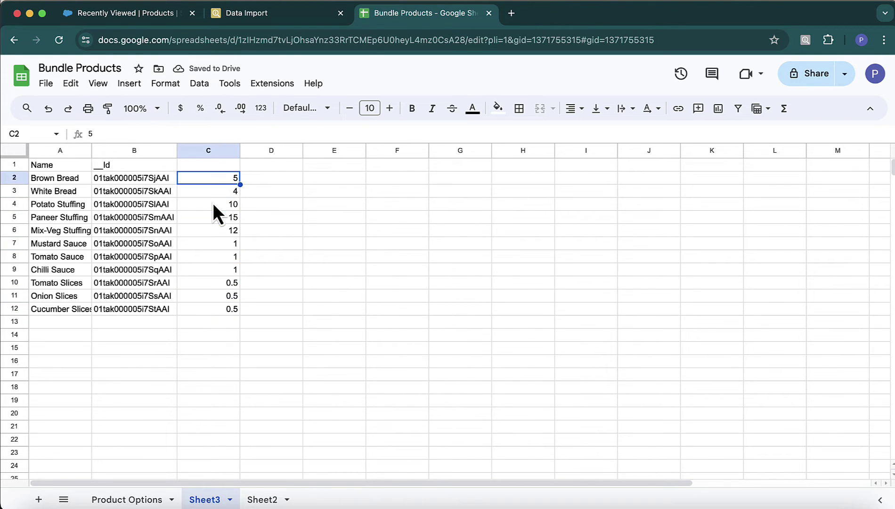
{"action": "key", "text": "Left"}
{"action": "key", "text": "shift+Down"}
{"action": "key", "text": "shift+Right"}
{"action": "key", "text": "Left"}
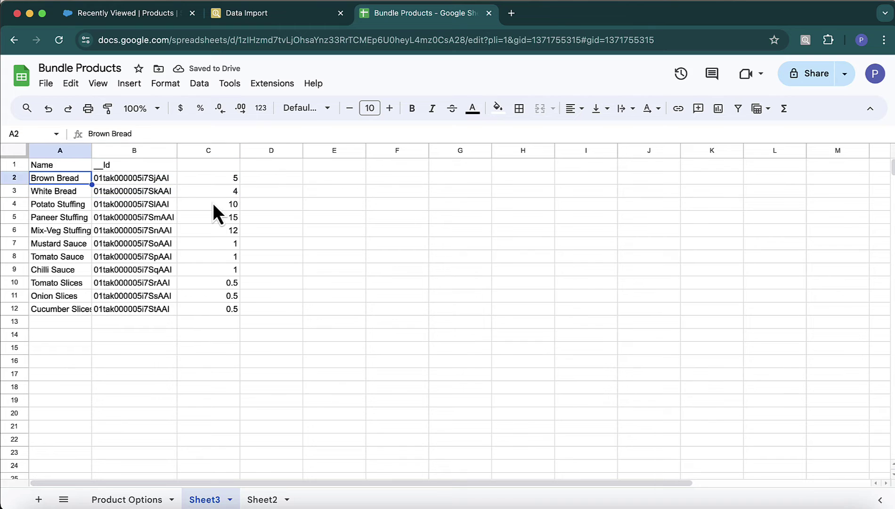
{"action": "key", "text": "Right"}
{"action": "key", "text": "shift+Down"}
{"action": "key", "text": "shift+Down"}
{"action": "key", "text": "shift+Down"}
{"action": "key", "text": "shift+Down"}
{"action": "key", "text": "shift+Down"}
{"action": "key", "text": "Up"}
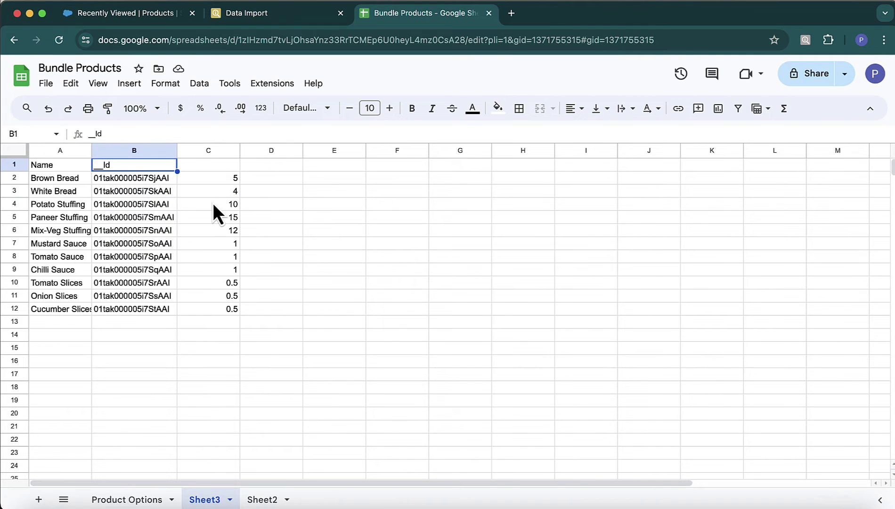
Rename Sheet2 as "price List Item"
{"action": "left_click", "coordinate": [267, 500]}
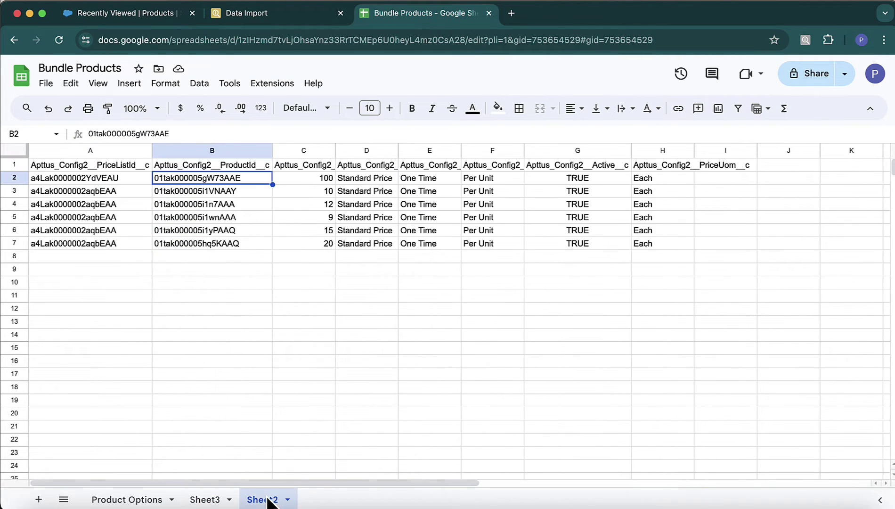
{"action": "right_click", "coordinate": [267, 499]}
{"action": "left_click", "coordinate": [292, 343]}
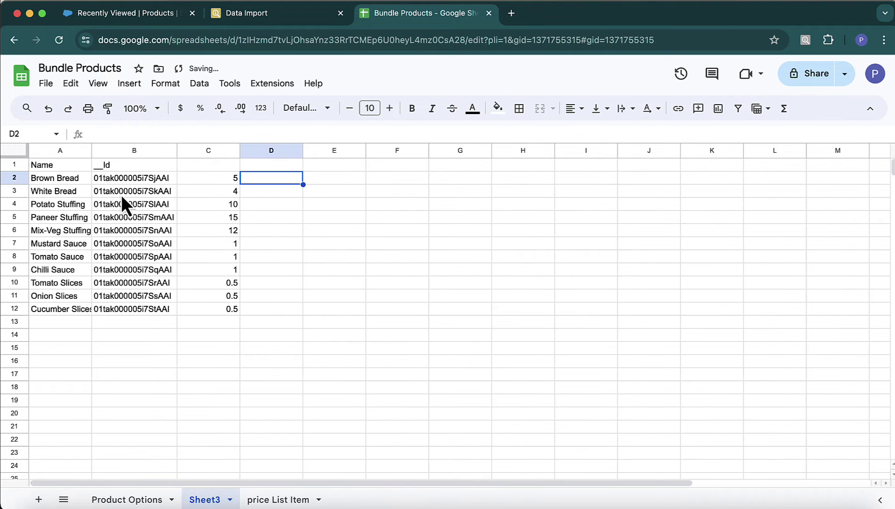
Select the price list IDs in A2 to A12 of the price List Item sheet
{"action": "left_click", "coordinate": [136, 181]}
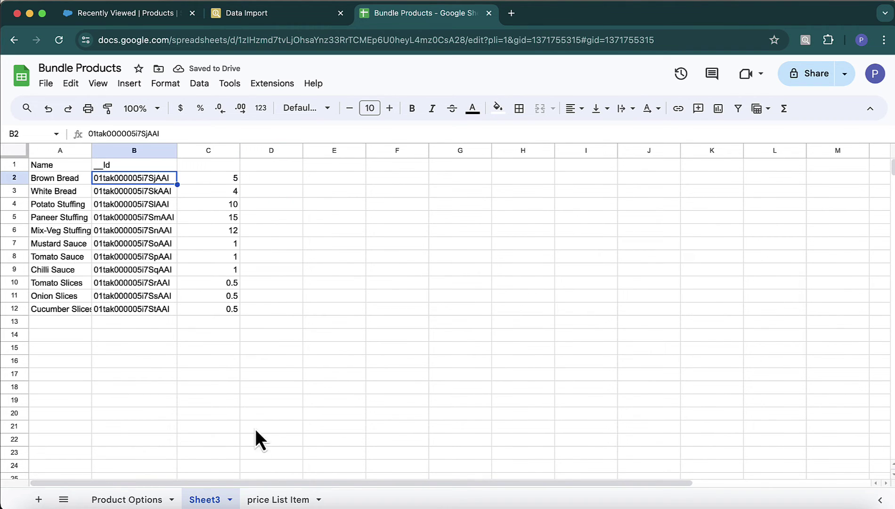
{"action": "left_click", "coordinate": [267, 499]}
{"action": "left_click", "coordinate": [111, 176]}
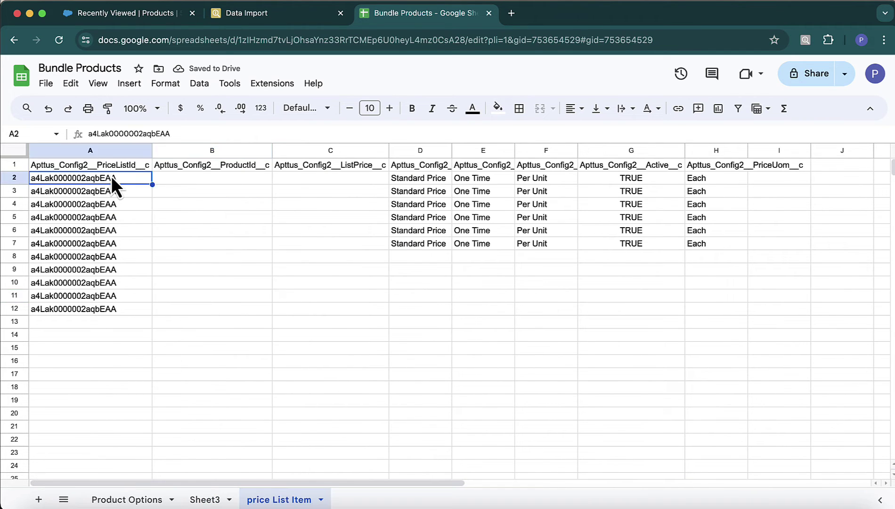
{"action": "left_click_drag", "start_coordinate": [111, 176], "coordinate": [118, 307]}
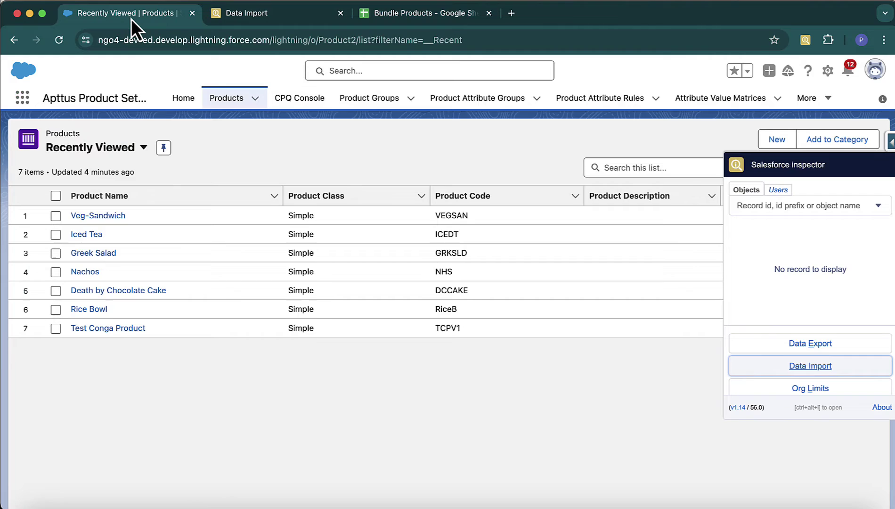
Switch to Salesforce and open the Paaa Kitchen (US) price list through the Iced Tea product's price list item
{"action": "left_click", "coordinate": [131, 19]}
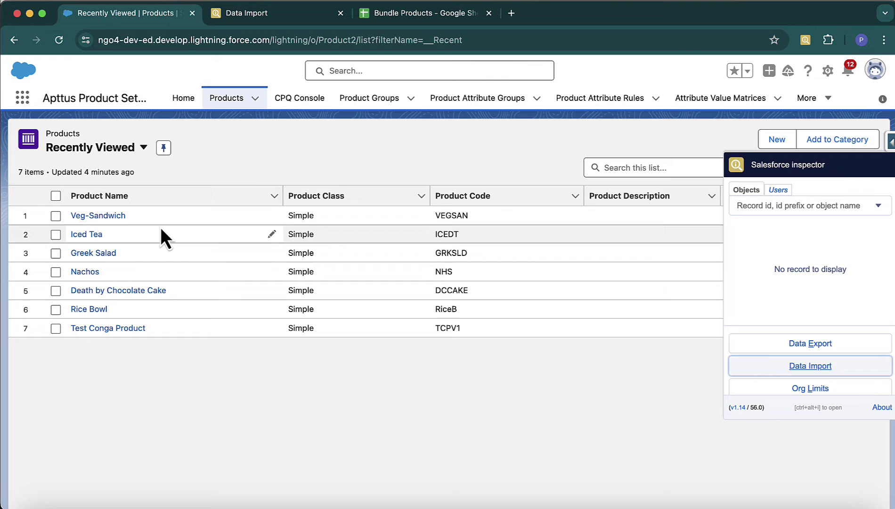
{"action": "left_click", "coordinate": [94, 234]}
{"action": "left_click", "coordinate": [51, 232]}
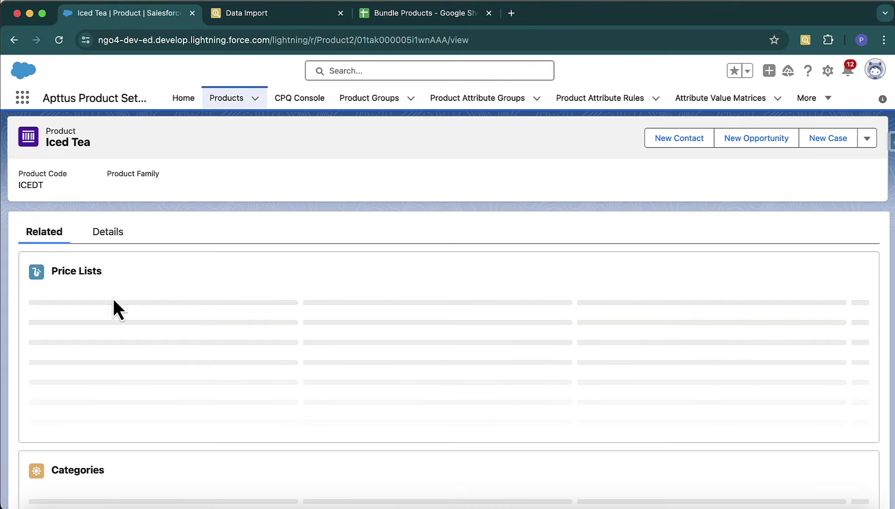
{"action": "left_click", "coordinate": [72, 323]}
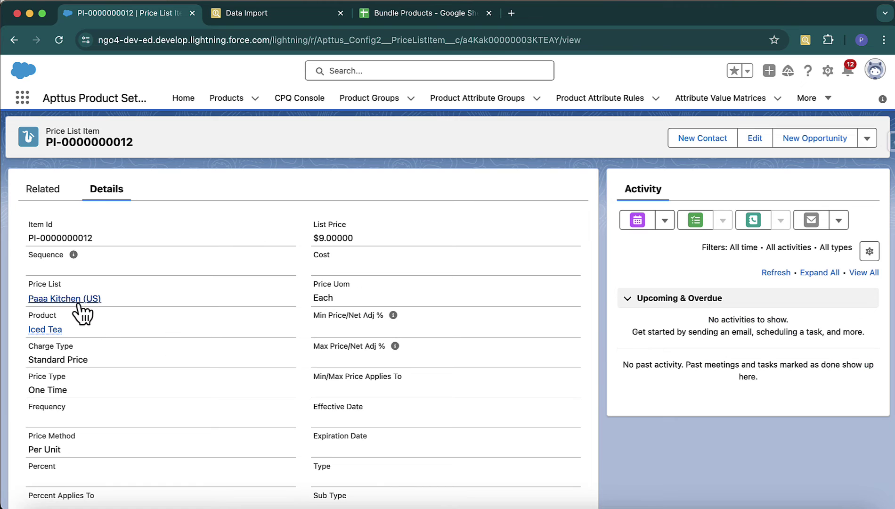
{"action": "left_click", "coordinate": [70, 299]}
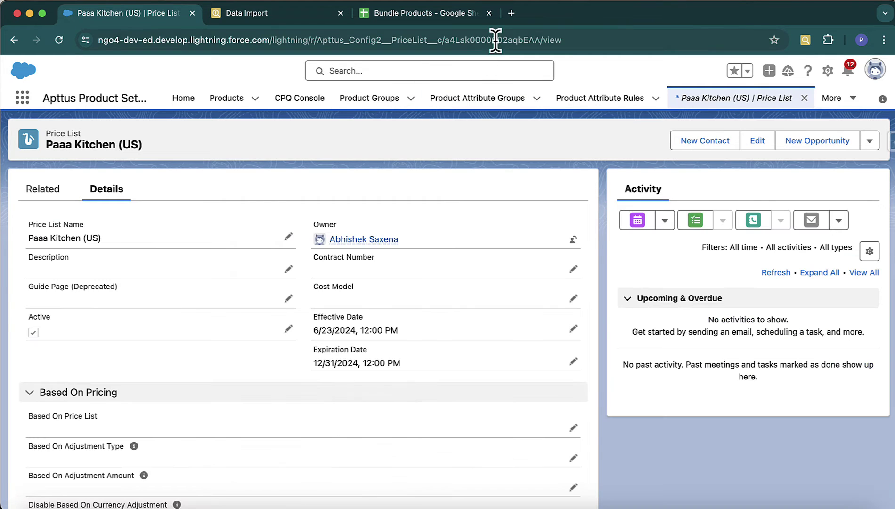
Copy the Paaa Kitchen (US) price list's record ID from the page address
{"action": "double_click", "coordinate": [495, 40]}
{"action": "key", "text": "ctrl+c"}
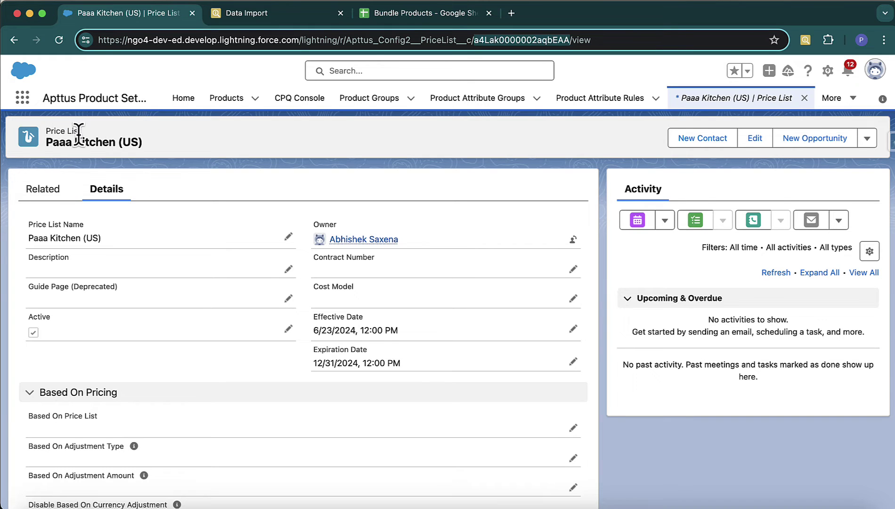
{"action": "left_click_drag", "start_coordinate": [81, 132], "coordinate": [44, 135]}
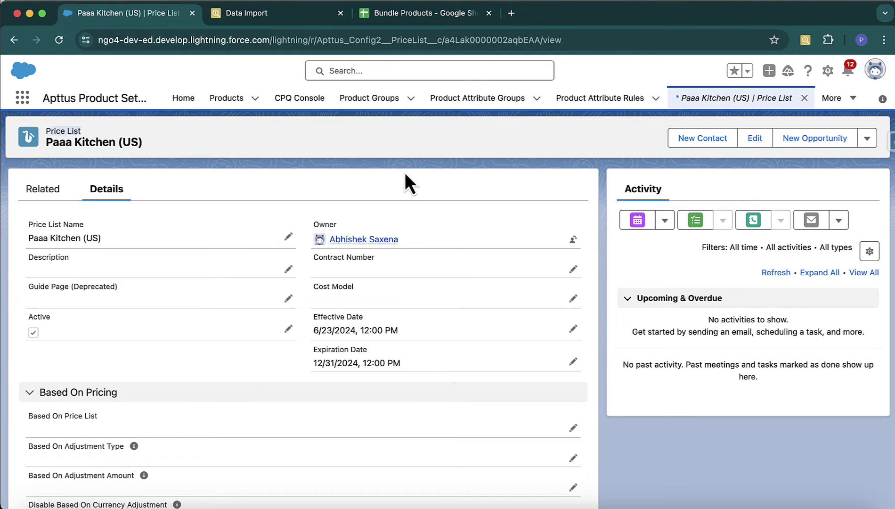
Return to the Bundle Products spreadsheet and search the price List Item sheet for the copied price list ID
{"action": "left_click", "coordinate": [390, 15]}
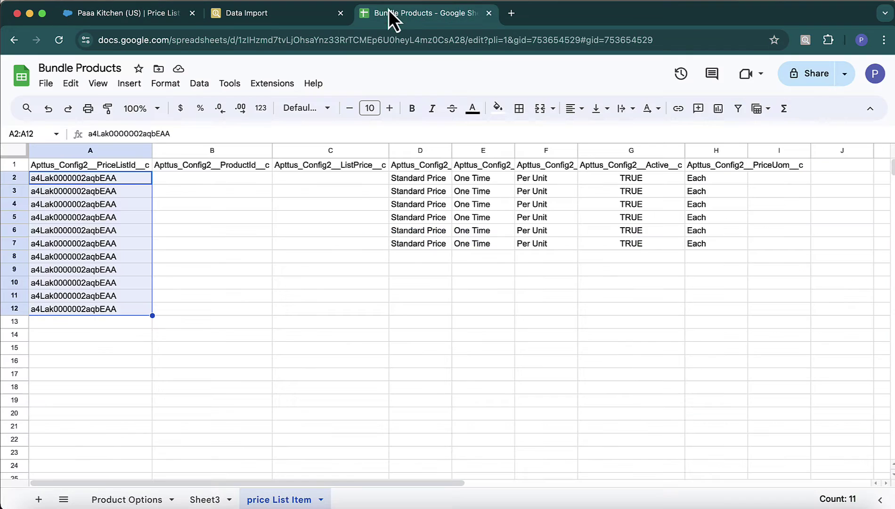
{"action": "left_click", "coordinate": [125, 177]}
{"action": "key", "text": "ctrl+f"}
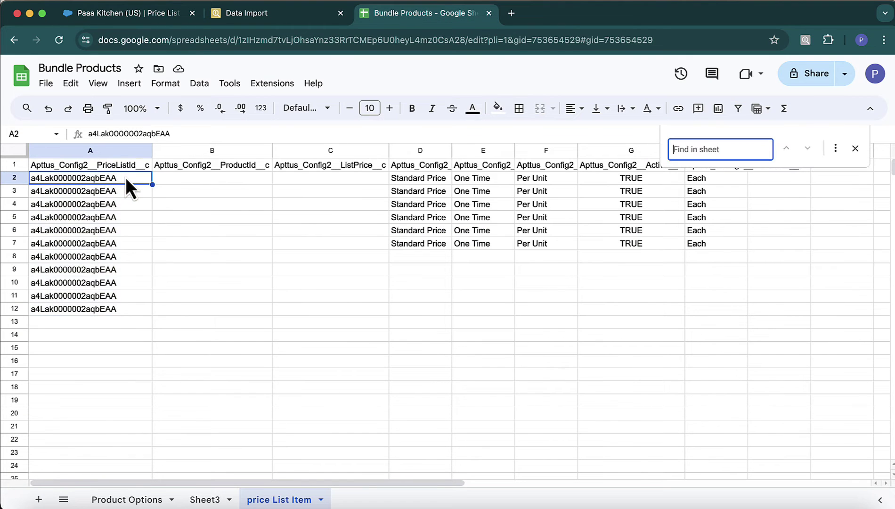
{"action": "key", "text": "ctrl+v"}
{"action": "left_click", "coordinate": [195, 193]}
{"action": "left_click", "coordinate": [264, 166]}
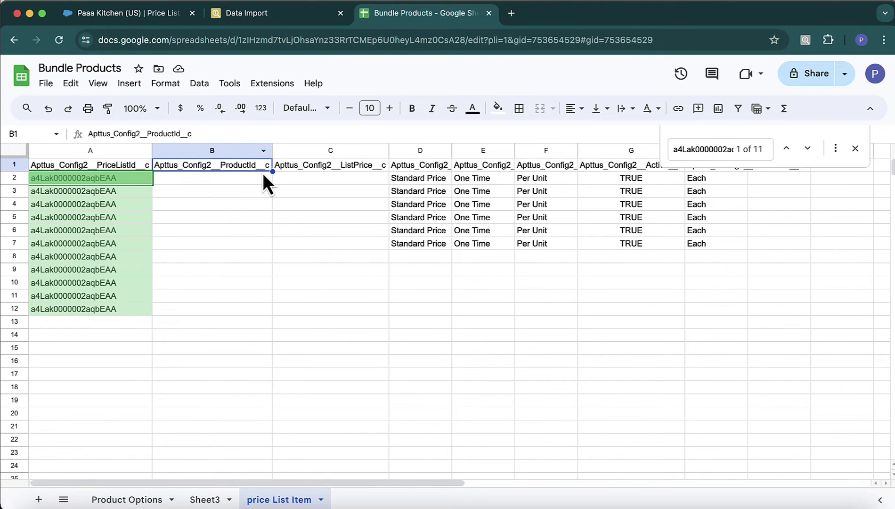
Copy the product IDs and prices from Sheet3 into the ProductId__c and ListPrice__c columns of price List Item, starting at B2
{"action": "left_click", "coordinate": [205, 499]}
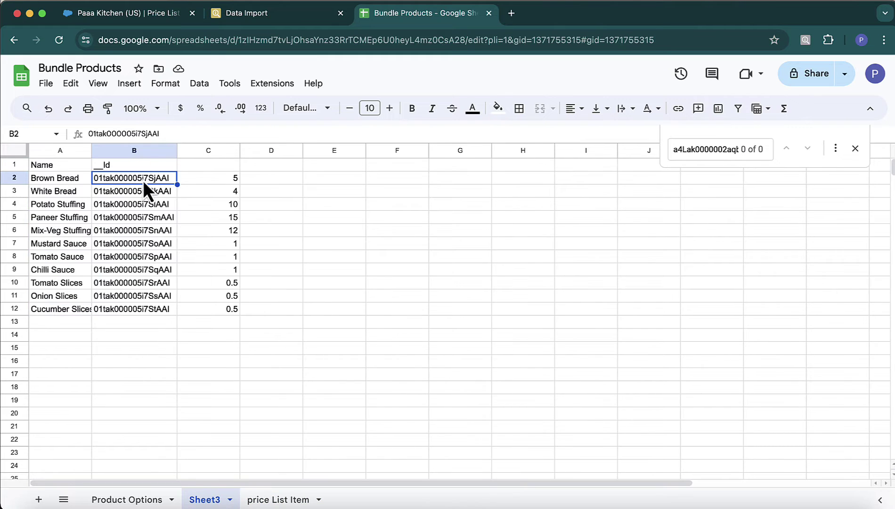
{"action": "left_click_drag", "start_coordinate": [143, 181], "coordinate": [150, 308]}
{"action": "key", "text": "shift+Right"}
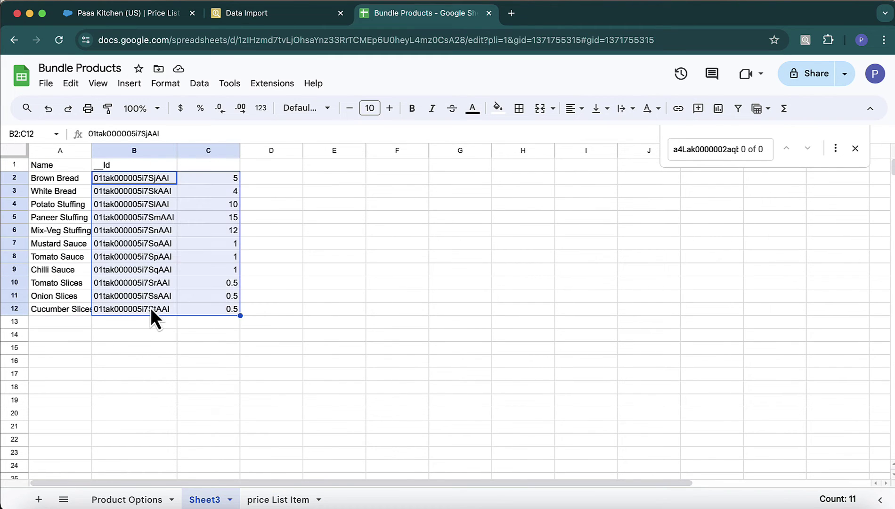
{"action": "key", "text": "ctrl+c"}
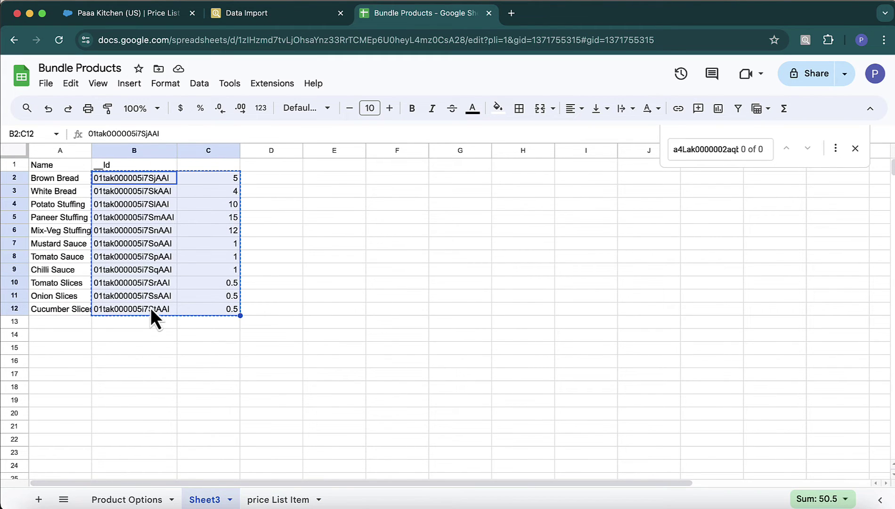
{"action": "left_click", "coordinate": [271, 498]}
{"action": "left_click", "coordinate": [194, 180]}
{"action": "key", "text": "ctrl+v"}
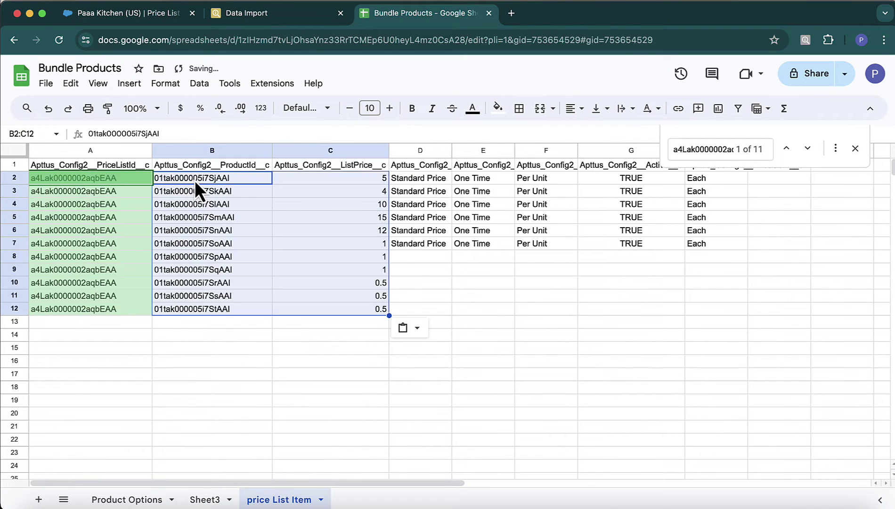
Fill the Standard Price charge type from D7 down to D12 and fit column D's width to its contents
{"action": "left_click", "coordinate": [437, 245]}
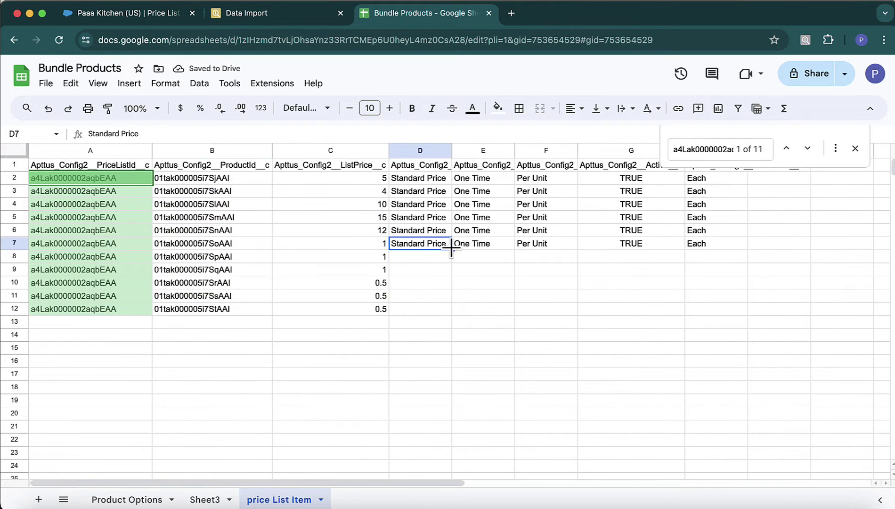
{"action": "left_click_drag", "start_coordinate": [452, 250], "coordinate": [457, 315]}
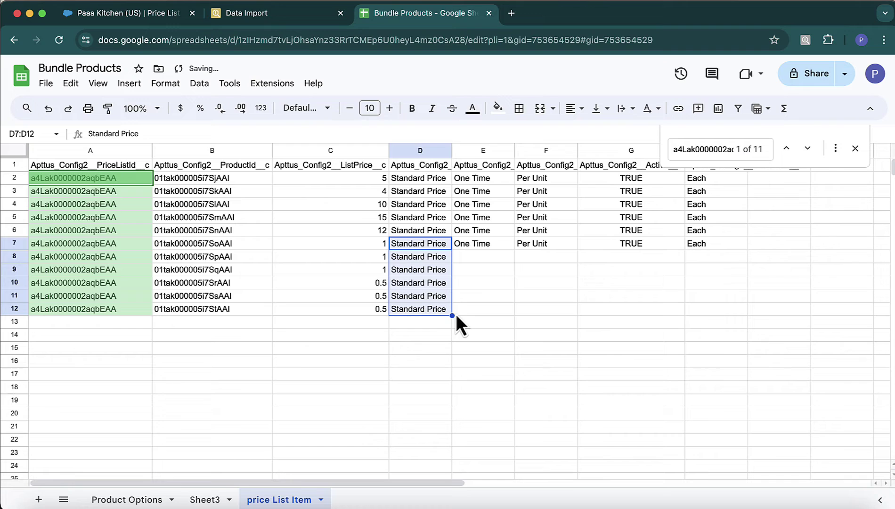
{"action": "double_click", "coordinate": [452, 150]}
{"action": "left_click", "coordinate": [567, 243]}
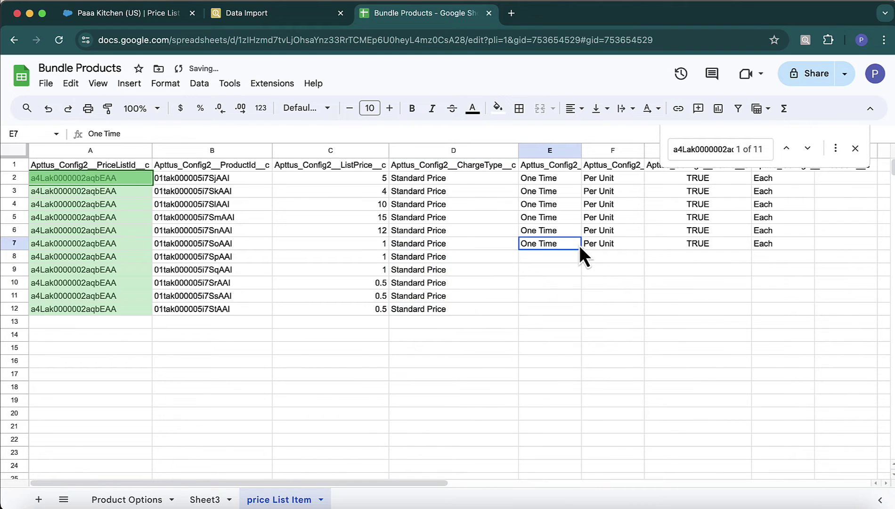
Fill the One Time, Per Unit, TRUE and Each values in columns E to H from row 7 down to row 12, and close the search
{"action": "left_click_drag", "start_coordinate": [582, 249], "coordinate": [586, 307]}
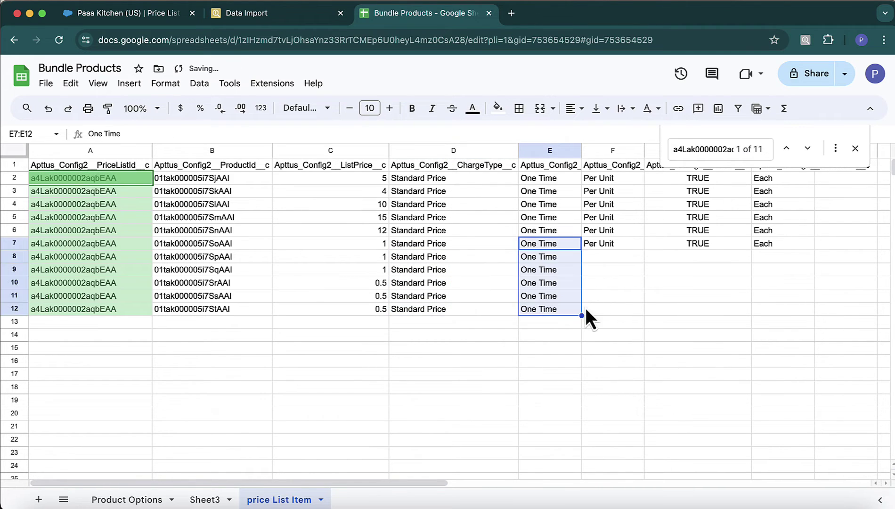
{"action": "left_click", "coordinate": [612, 245]}
{"action": "left_click_drag", "start_coordinate": [645, 250], "coordinate": [646, 311]}
{"action": "left_click", "coordinate": [688, 247]}
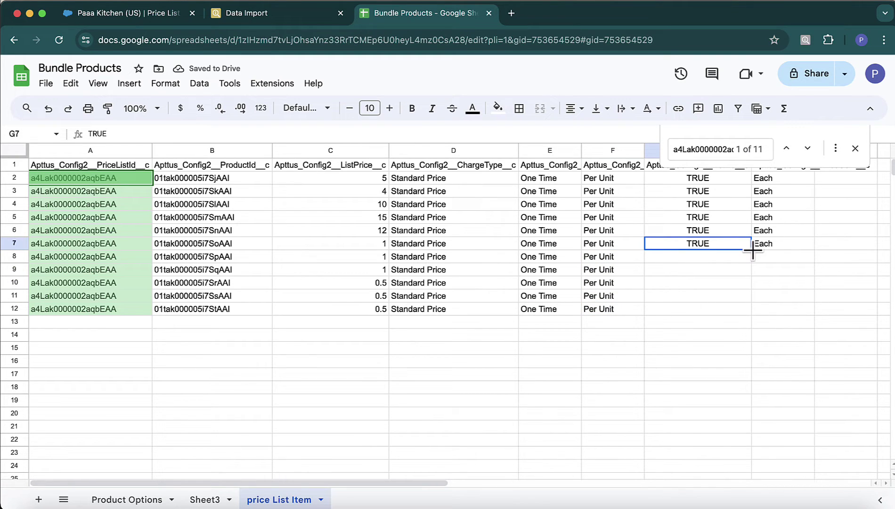
{"action": "left_click_drag", "start_coordinate": [753, 251], "coordinate": [754, 309]}
{"action": "left_click", "coordinate": [784, 244]}
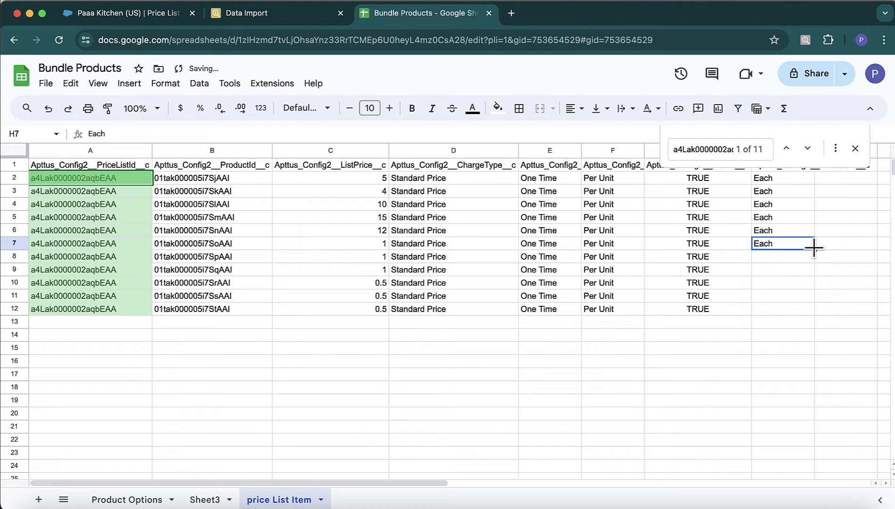
{"action": "left_click_drag", "start_coordinate": [815, 247], "coordinate": [815, 311]}
{"action": "left_click", "coordinate": [855, 148]}
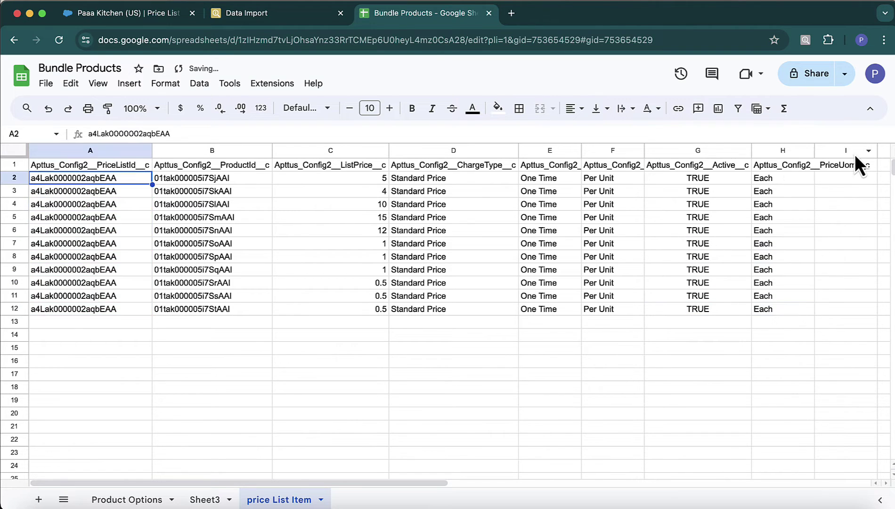
Copy the whole price list item table, A1:H12, including its header row
{"action": "key", "text": "Up"}
{"action": "key", "text": "shift+Right"}
{"action": "key", "text": "shift+Right"}
{"action": "key", "text": "shift+Right"}
{"action": "key", "text": "shift+Right"}
{"action": "key", "text": "shift+Right"}
{"action": "key", "text": "shift+Right"}
{"action": "key", "text": "shift+Right"}
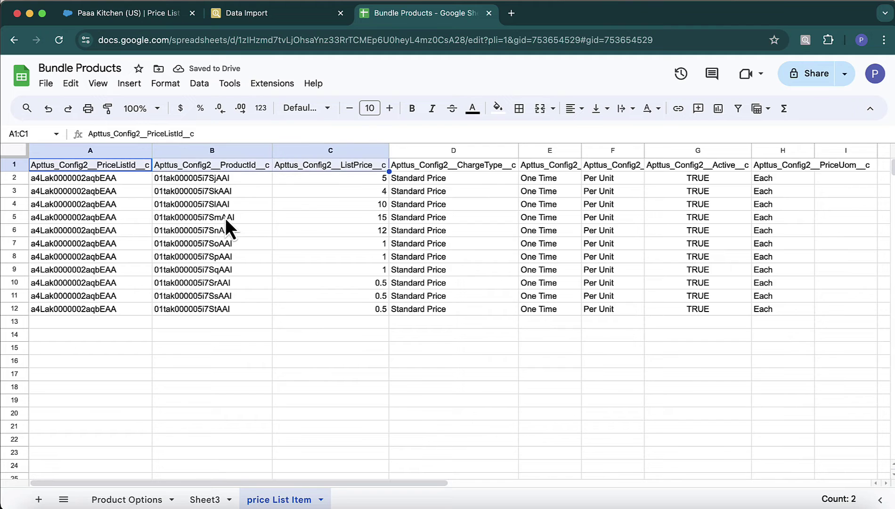
{"action": "key", "text": "shift+Down"}
{"action": "key", "text": "shift+Down"}
{"action": "key", "text": "shift+Down"}
{"action": "key", "text": "shift+Down"}
{"action": "key", "text": "shift+Down"}
{"action": "key", "text": "shift+Down"}
{"action": "key", "text": "shift+Down"}
{"action": "key", "text": "shift+Down"}
{"action": "key", "text": "shift+Down"}
{"action": "key", "text": "shift+Down"}
{"action": "key", "text": "shift+Down"}
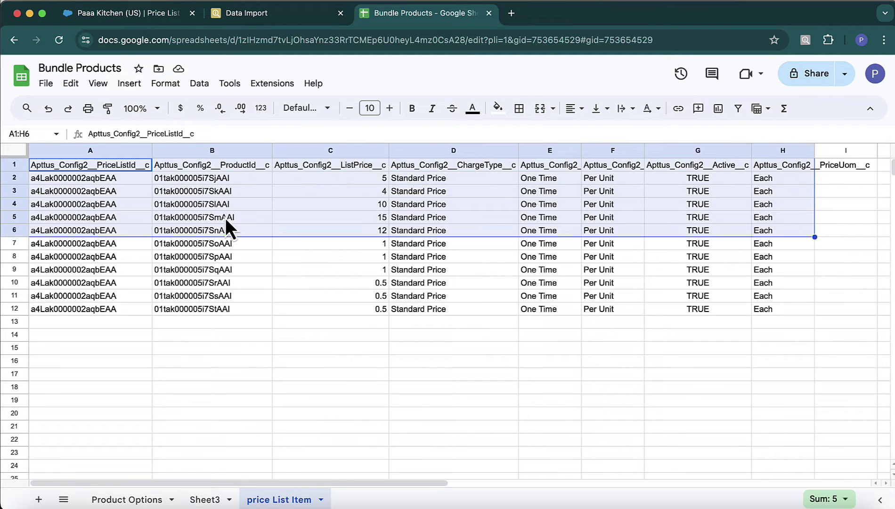
{"action": "key", "text": "super+c"}
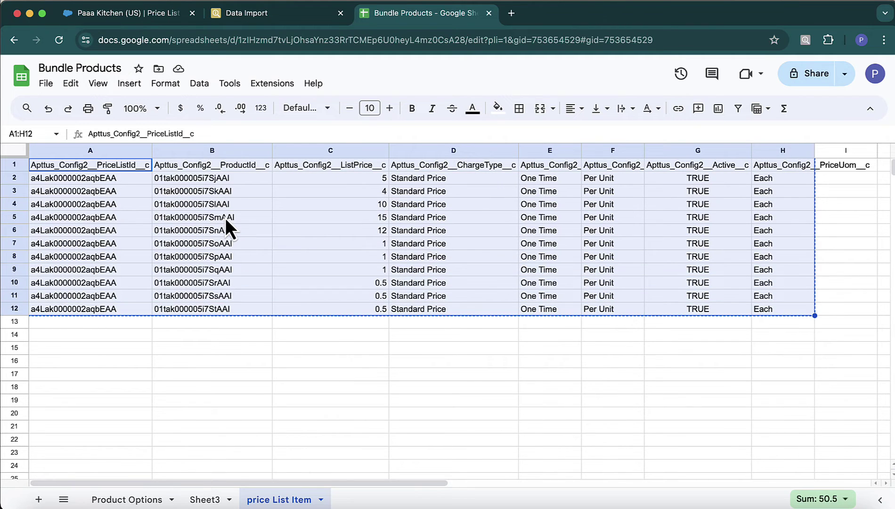
Switch to the Salesforce Data Import page and set the import object to Apttus_Config2__PriceListItem__c
{"action": "left_click", "coordinate": [304, 12]}
{"action": "left_click", "coordinate": [101, 109]}
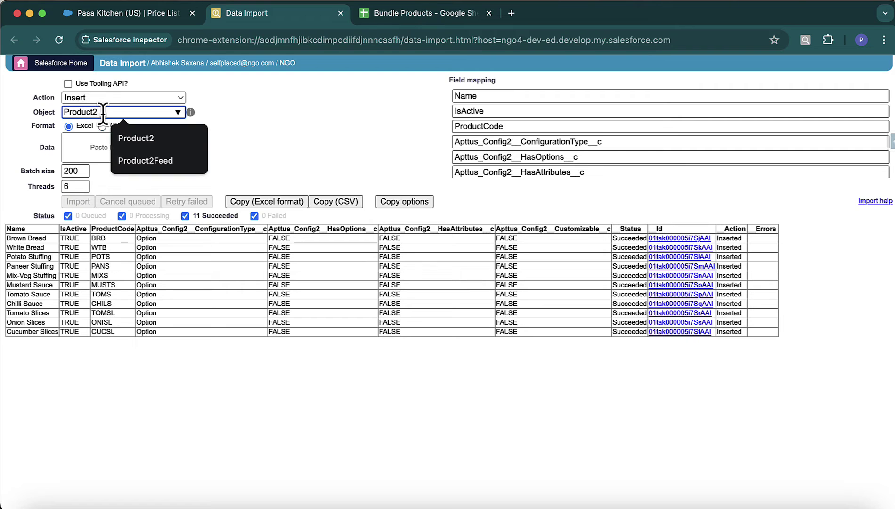
{"action": "key", "text": "super+a"}
{"action": "type", "text": "pro"}
{"action": "type", "text": "ice"}
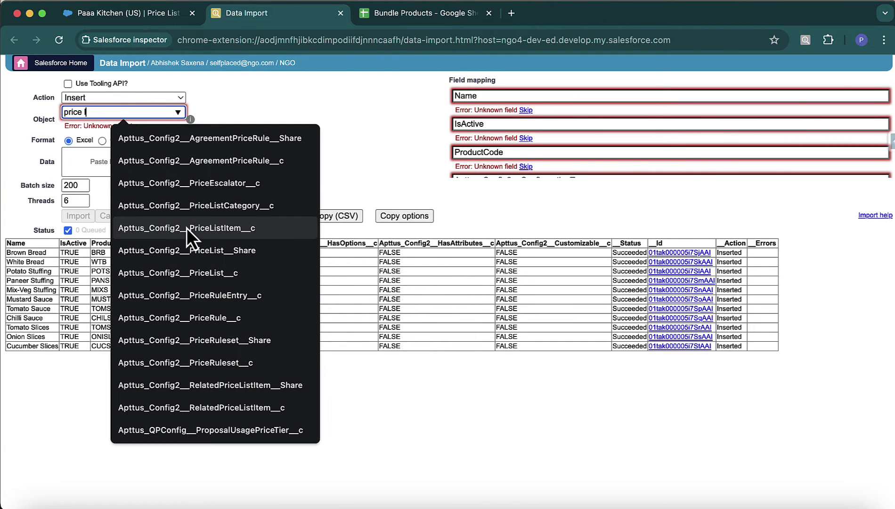
{"action": "left_click", "coordinate": [187, 228]}
Paste the copied table as the import data, then run and confirm the insert of the price list items
{"action": "left_click", "coordinate": [90, 149]}
{"action": "key", "text": "super+v"}
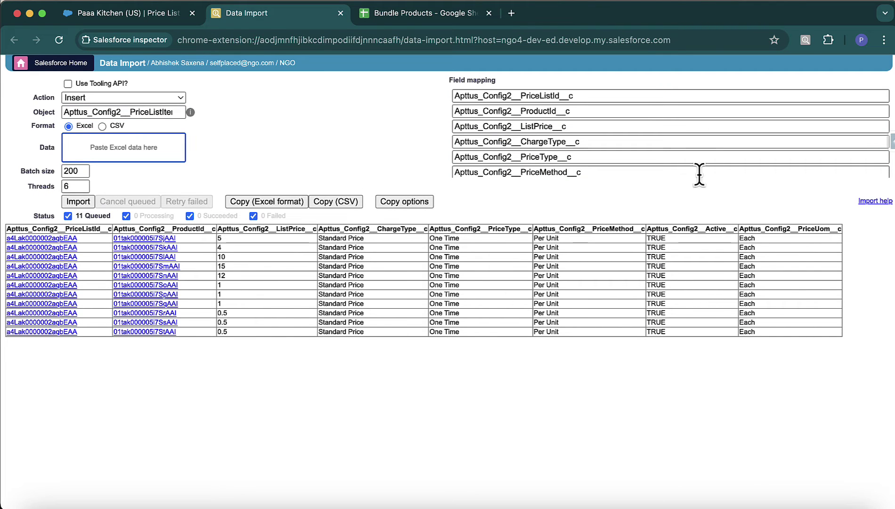
{"action": "left_click", "coordinate": [78, 201]}
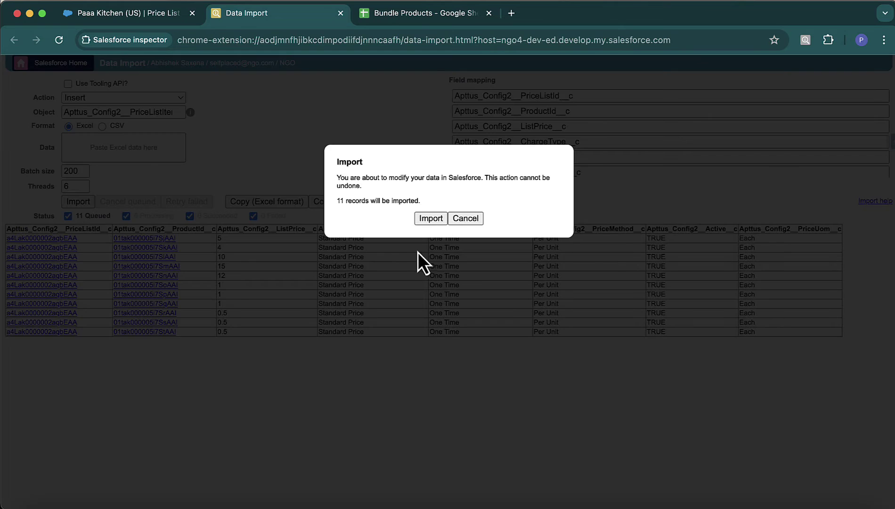
{"action": "left_click", "coordinate": [431, 218]}
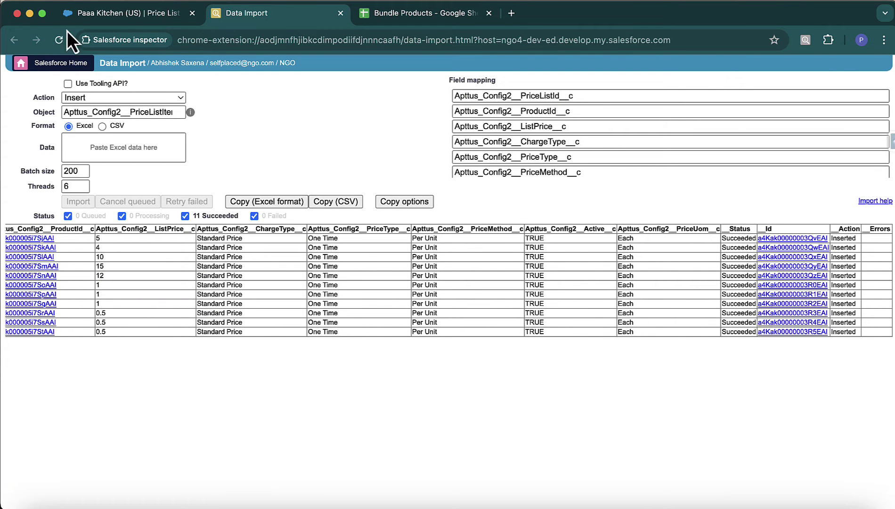
Return to Salesforce, reload the products and examine the All Products list for the imported sandwich option products
{"action": "left_click", "coordinate": [125, 10]}
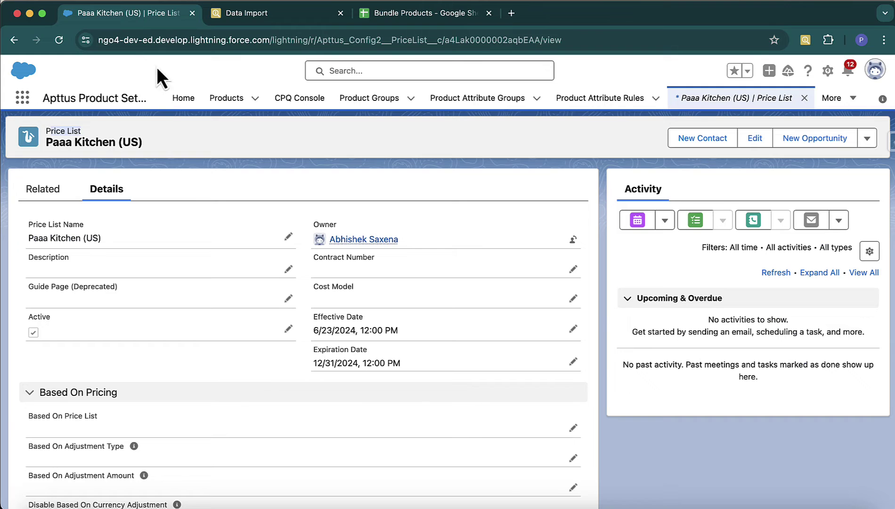
{"action": "left_click", "coordinate": [217, 102]}
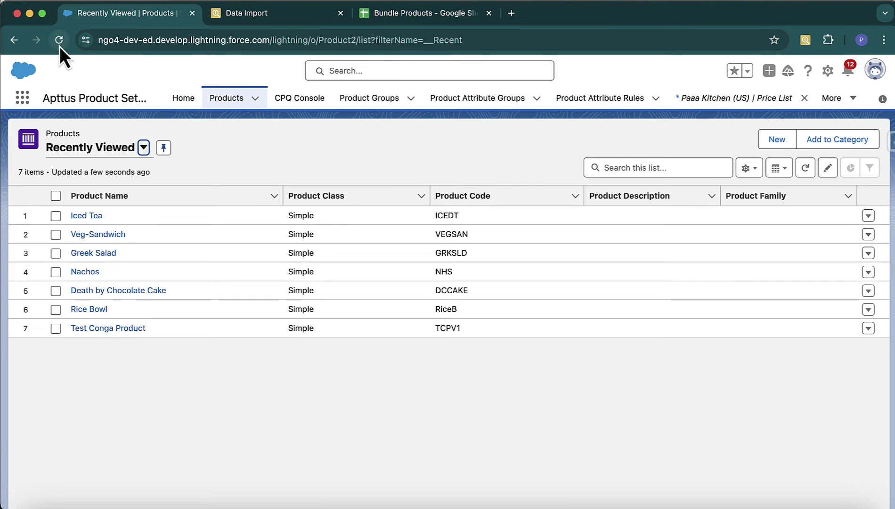
{"action": "left_click", "coordinate": [60, 46]}
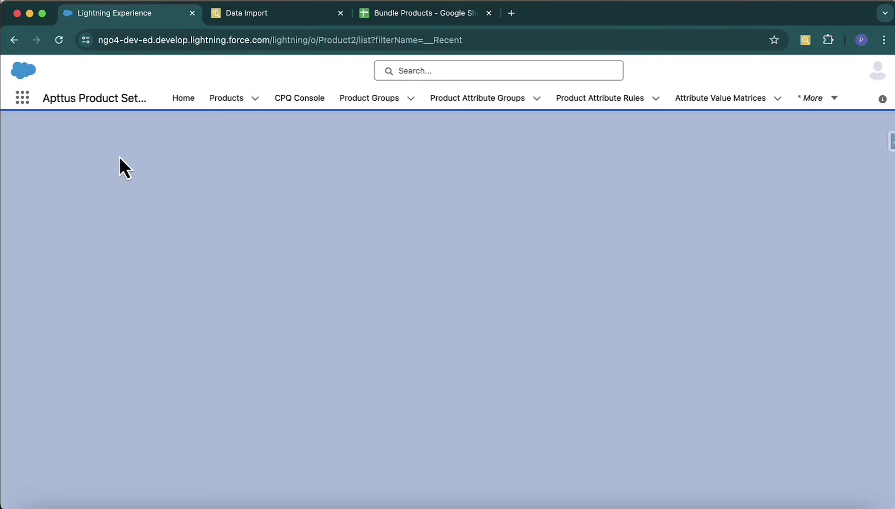
{"action": "left_click", "coordinate": [118, 156]}
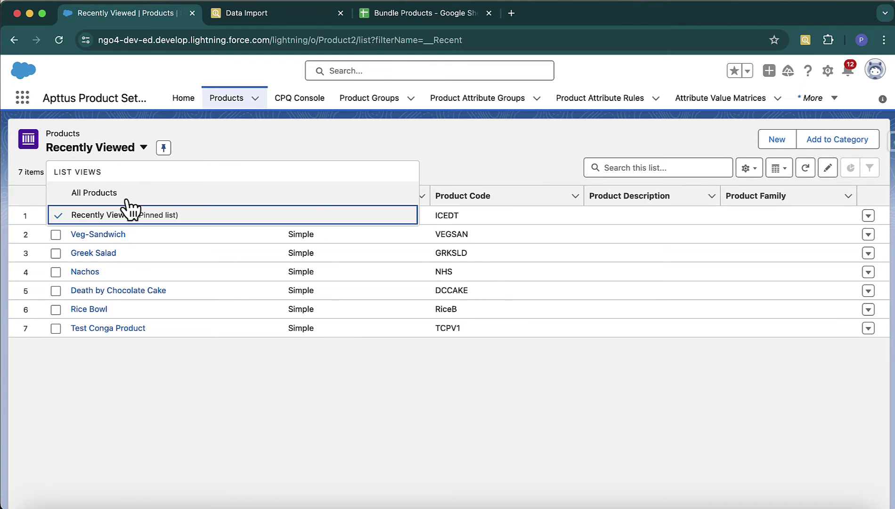
{"action": "left_click", "coordinate": [126, 197]}
{"action": "scroll", "coordinate": [265, 414], "scroll_direction": "down", "scroll_amount": 4}
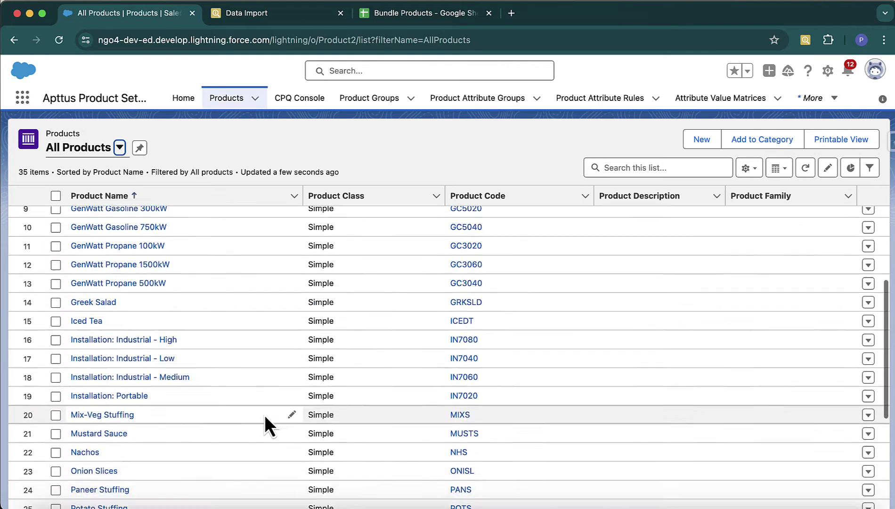
{"action": "scroll", "coordinate": [264, 415], "scroll_direction": "down", "scroll_amount": 5}
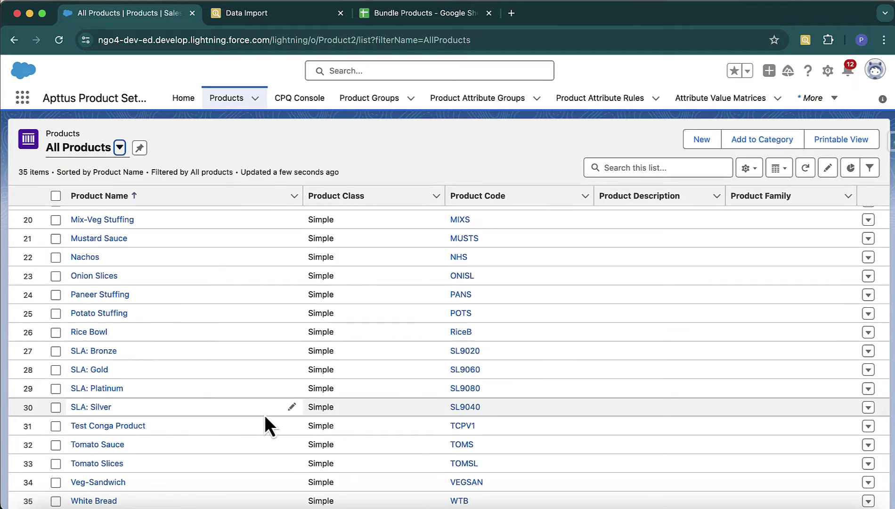
{"action": "left_click_drag", "start_coordinate": [140, 466], "coordinate": [72, 463]}
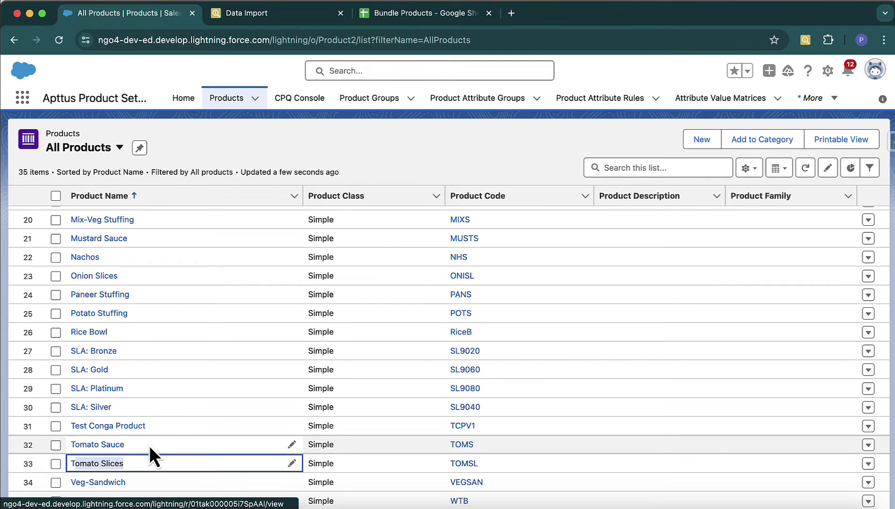
{"action": "left_click", "coordinate": [74, 444]}
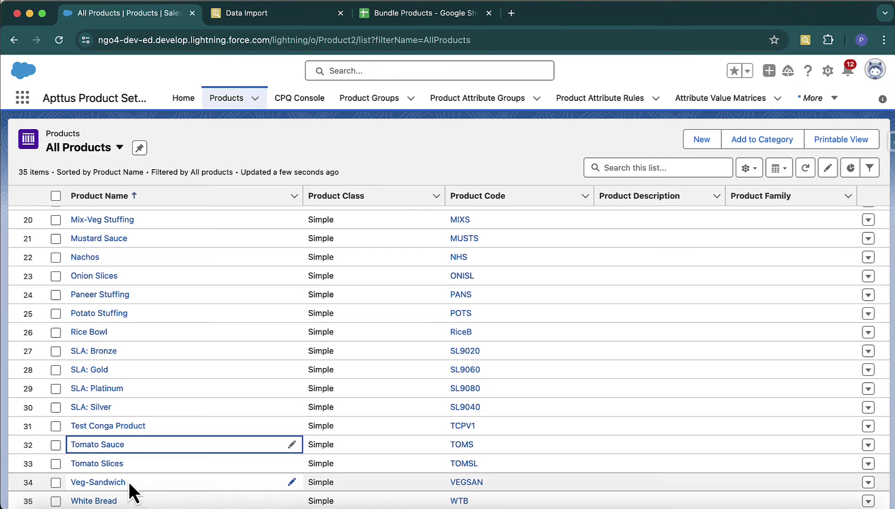
{"action": "double_click", "coordinate": [127, 482]}
{"action": "scroll", "coordinate": [143, 393], "scroll_direction": "up", "scroll_amount": 10}
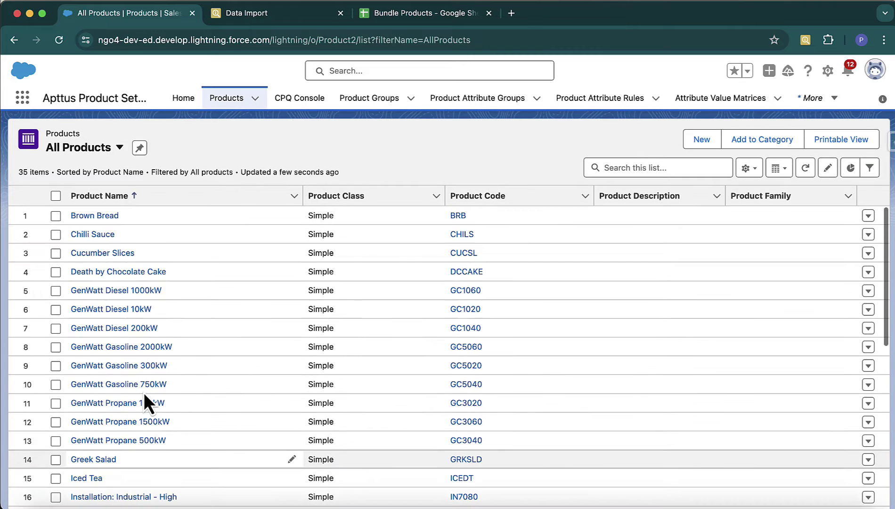
{"action": "scroll", "coordinate": [143, 393], "scroll_direction": "up", "scroll_amount": 1}
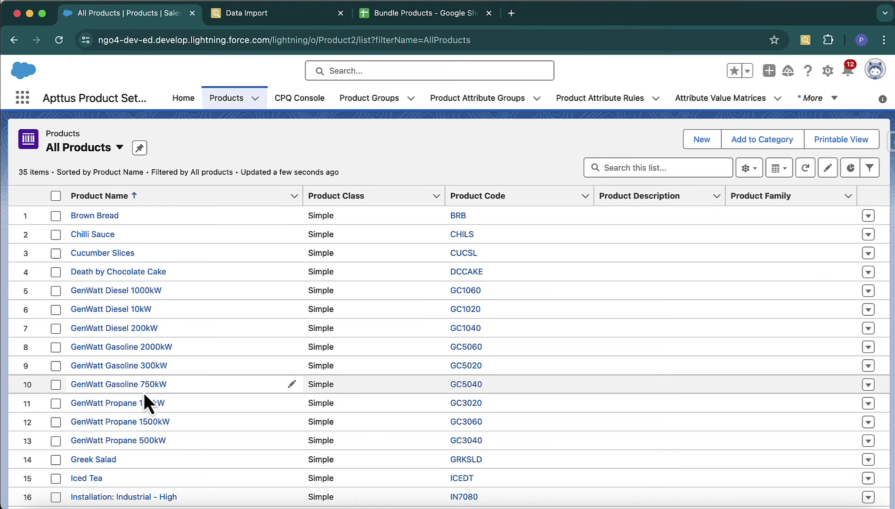
Open the Brown Bread product and check the price lists related to it
{"action": "left_click", "coordinate": [104, 218]}
{"action": "left_click", "coordinate": [50, 231]}
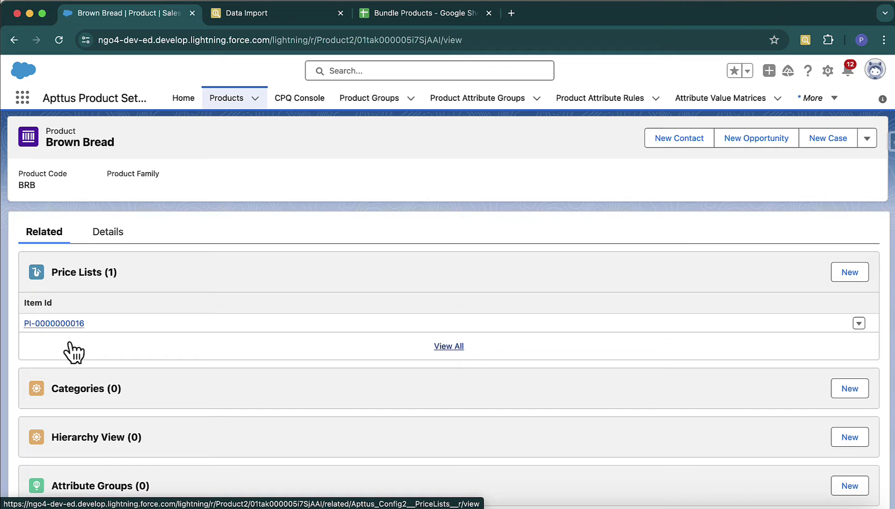
{"action": "left_click", "coordinate": [14, 40]}
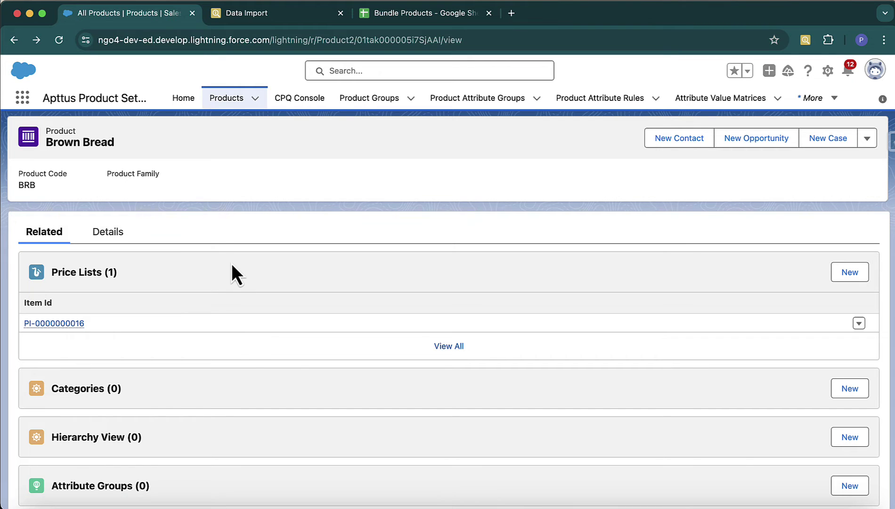
Open the Veg-Sandwich product from the products list and check its configuration type
{"action": "left_click", "coordinate": [222, 98]}
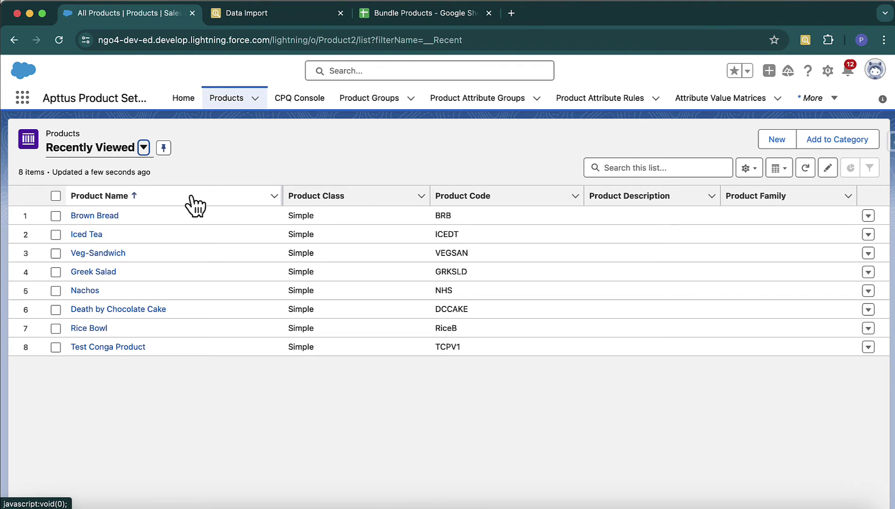
{"action": "left_click", "coordinate": [111, 253]}
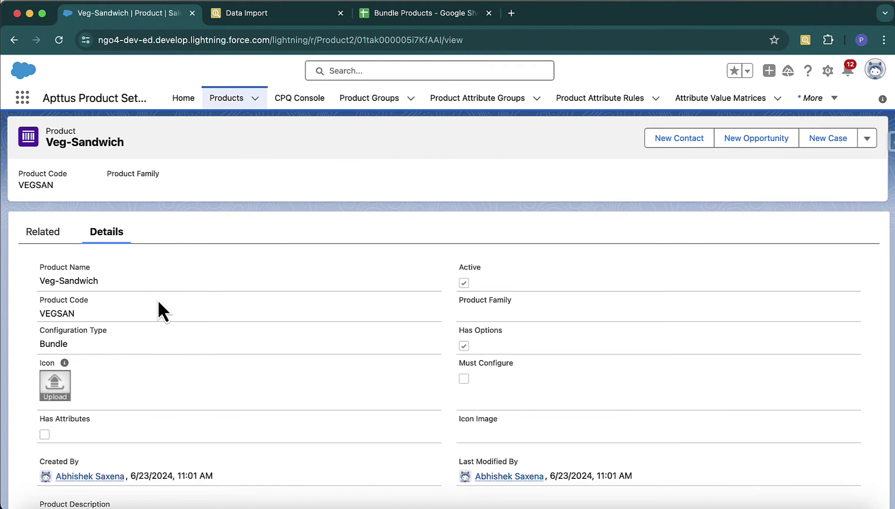
{"action": "scroll", "coordinate": [158, 300], "scroll_direction": "down", "scroll_amount": 1}
{"action": "left_click_drag", "start_coordinate": [81, 301], "coordinate": [44, 300]}
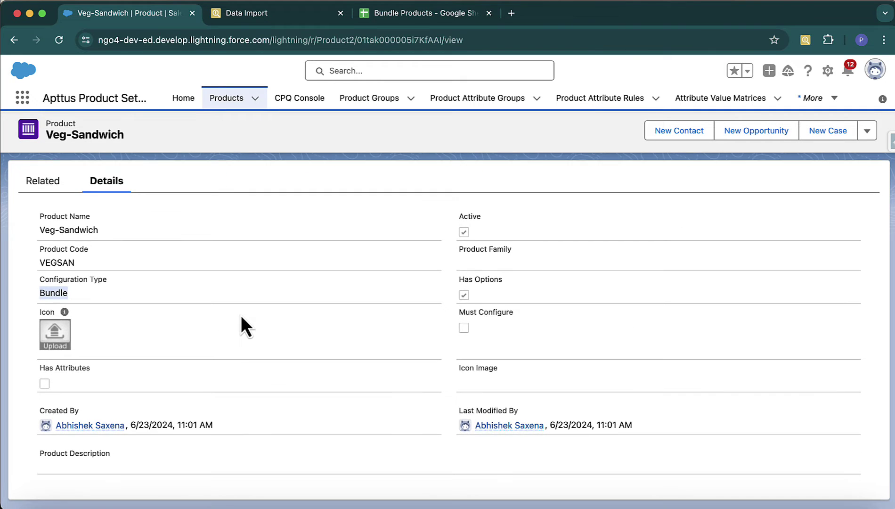
{"action": "left_click", "coordinate": [295, 374]}
{"action": "scroll", "coordinate": [295, 374], "scroll_direction": "up", "scroll_amount": 2}
Open the Product Console for Veg-Sandwich and go to Manage Bundles/Options in its catalog section
{"action": "left_click", "coordinate": [867, 138]}
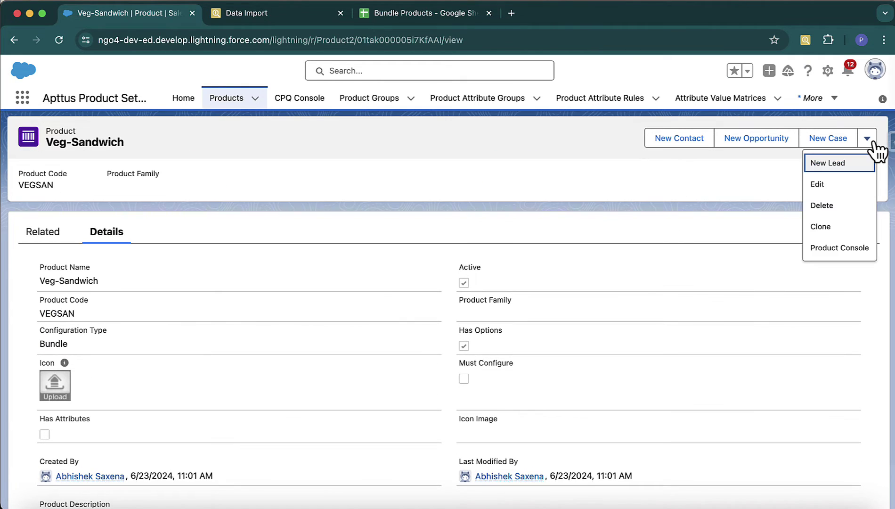
{"action": "left_click", "coordinate": [832, 257]}
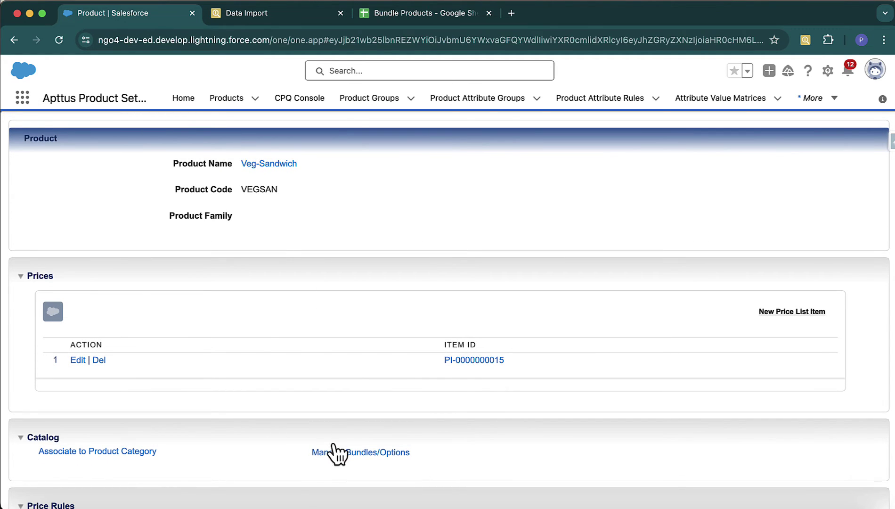
{"action": "scroll", "coordinate": [331, 464], "scroll_direction": "down", "scroll_amount": 3}
{"action": "scroll", "coordinate": [326, 464], "scroll_direction": "down", "scroll_amount": 4}
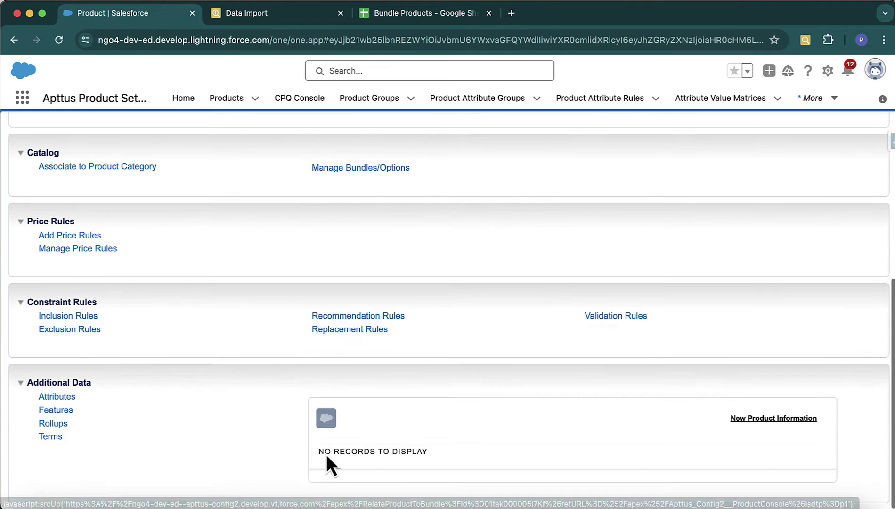
{"action": "scroll", "coordinate": [349, 463], "scroll_direction": "up", "scroll_amount": 6}
{"action": "left_click", "coordinate": [366, 452]}
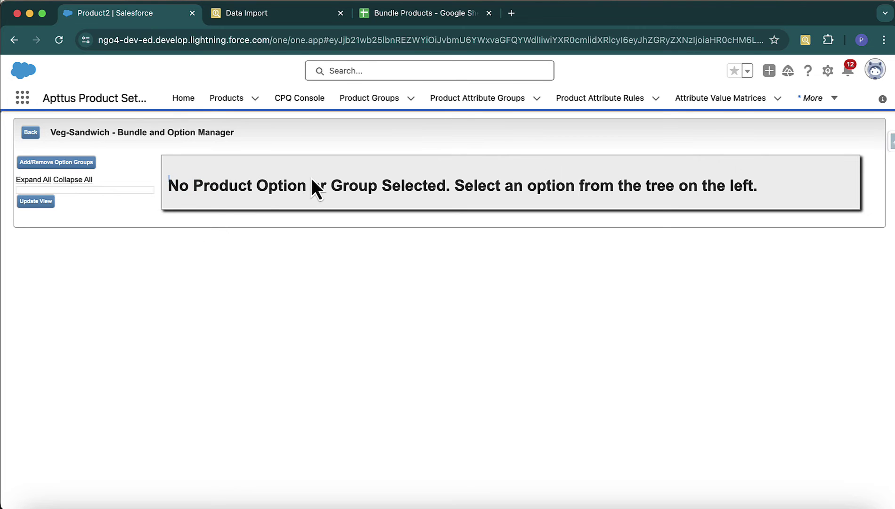
Open adding and removing of option groups for the Veg-Sandwich bundle, and switch to the handwritten Conga CPQ notes
{"action": "left_click_drag", "start_coordinate": [312, 179], "coordinate": [553, 206]}
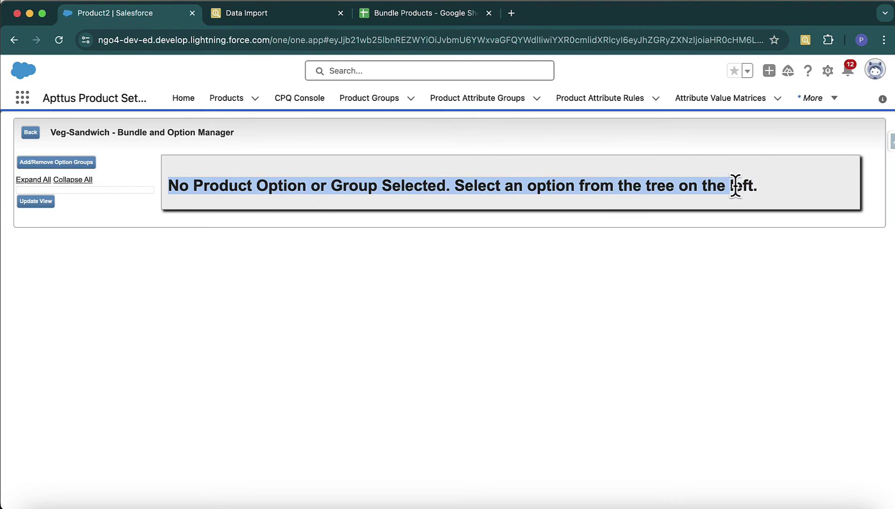
{"action": "left_click", "coordinate": [418, 255]}
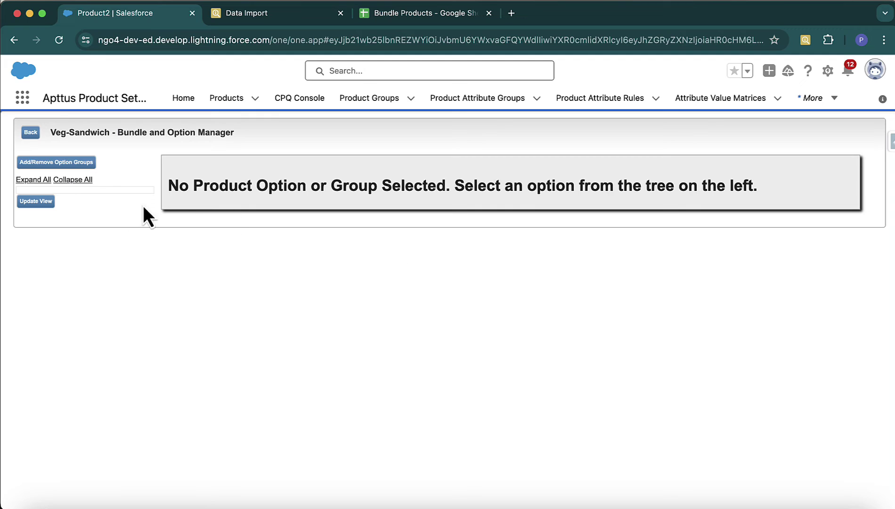
{"action": "left_click", "coordinate": [73, 162]}
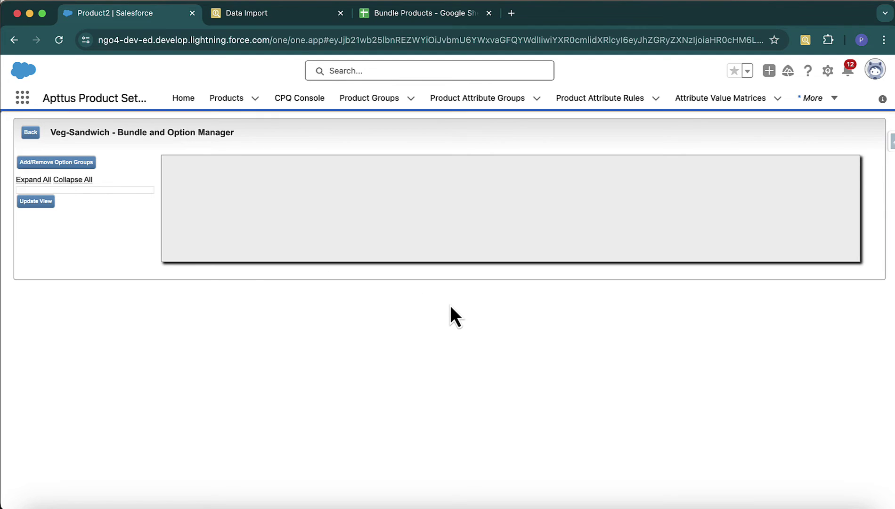
{"action": "key", "text": "super+Tab"}
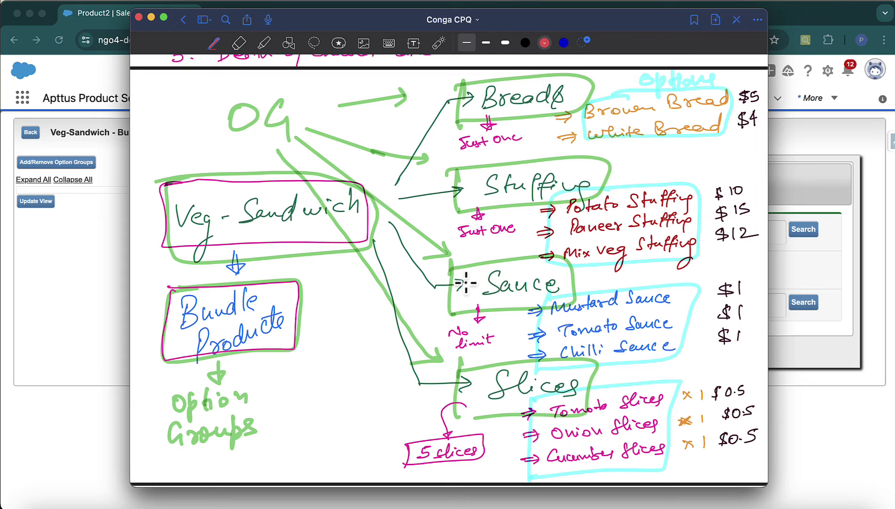
Switch back to Salesforce and create an option group named Bread for the Veg-Sandwich bundle, with no parent category
{"action": "left_click", "coordinate": [100, 295]}
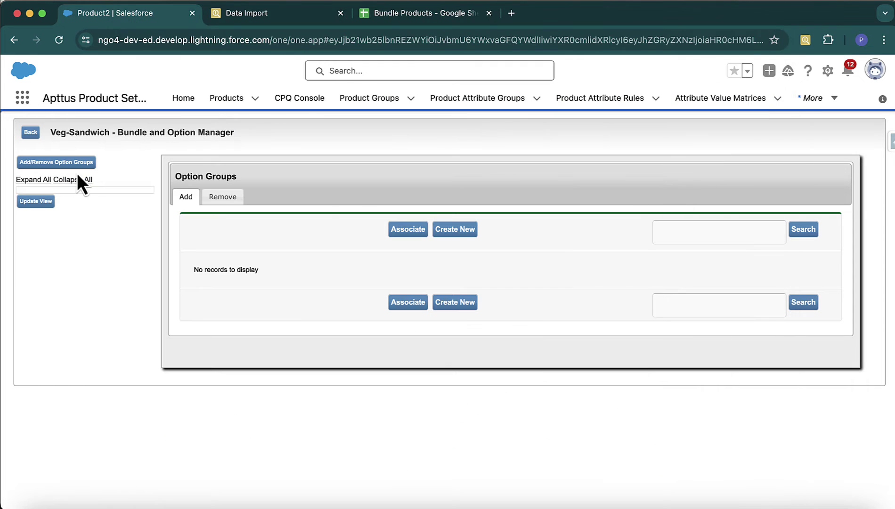
{"action": "left_click", "coordinate": [465, 229]}
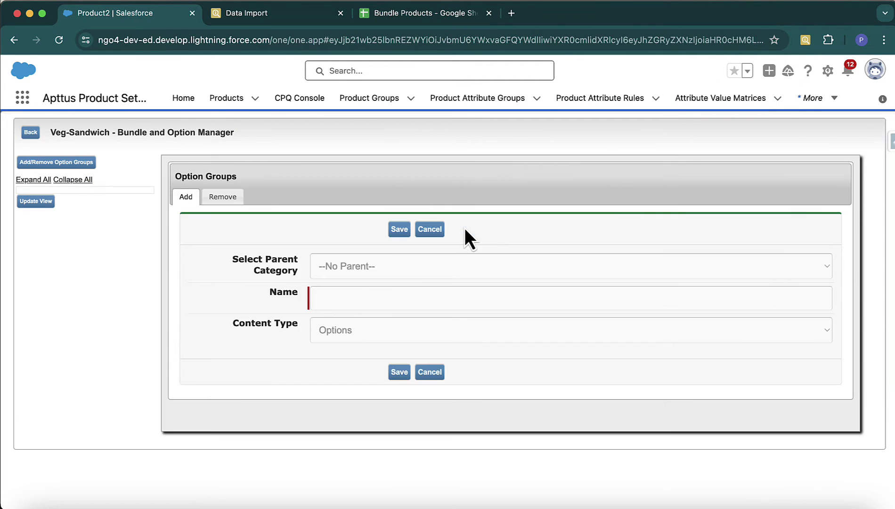
{"action": "left_click", "coordinate": [393, 296]}
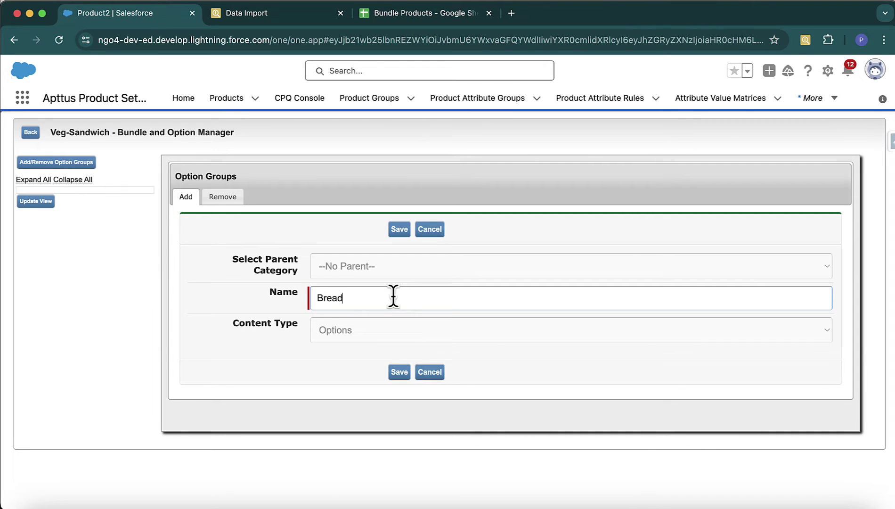
{"action": "left_click", "coordinate": [402, 230]}
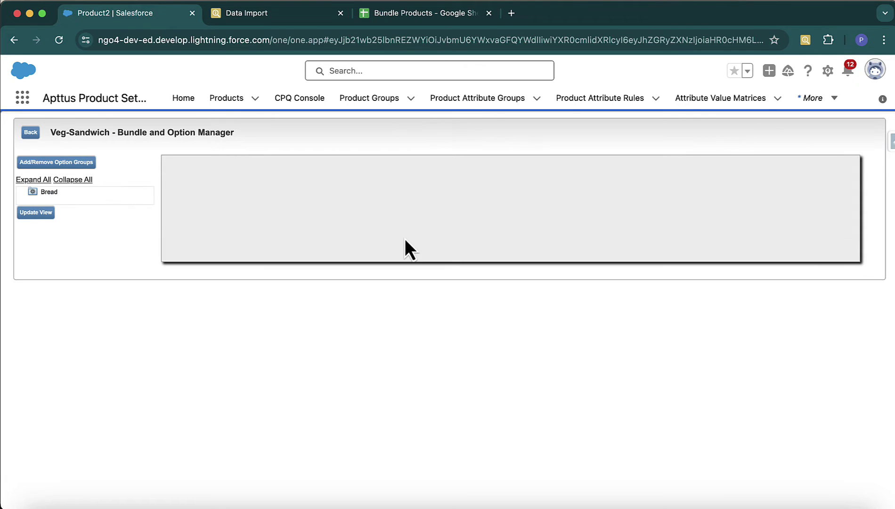
{"action": "left_click", "coordinate": [49, 192]}
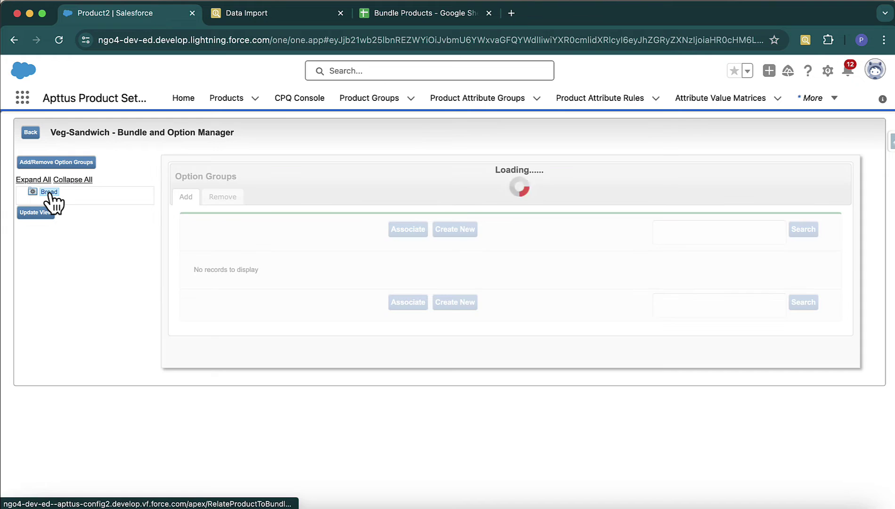
Check the handwritten notes for the second group and create an option group named Stuffing for the bundle
{"action": "left_click", "coordinate": [85, 164]}
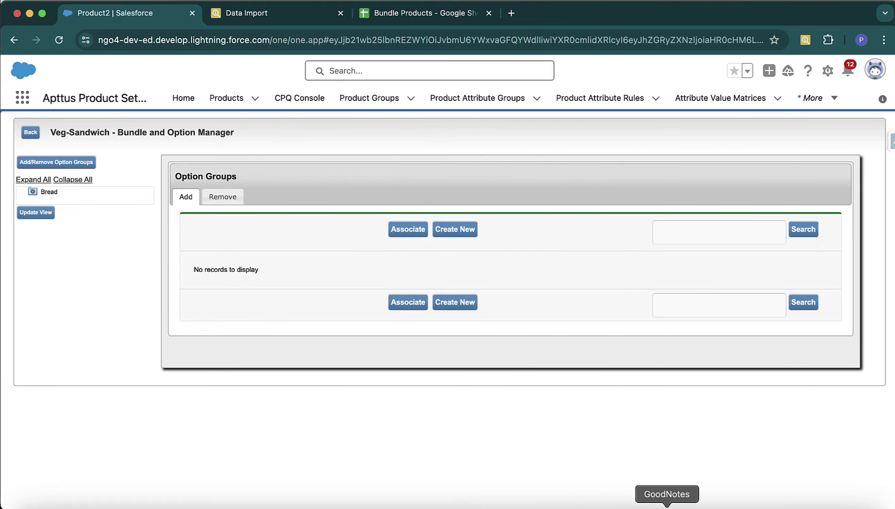
{"action": "left_click", "coordinate": [657, 500]}
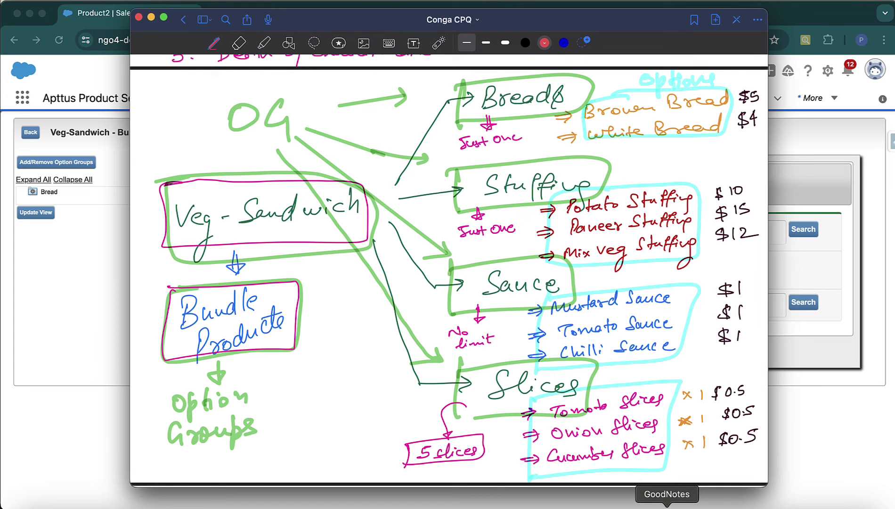
{"action": "left_click", "coordinate": [55, 331]}
{"action": "left_click", "coordinate": [457, 230]}
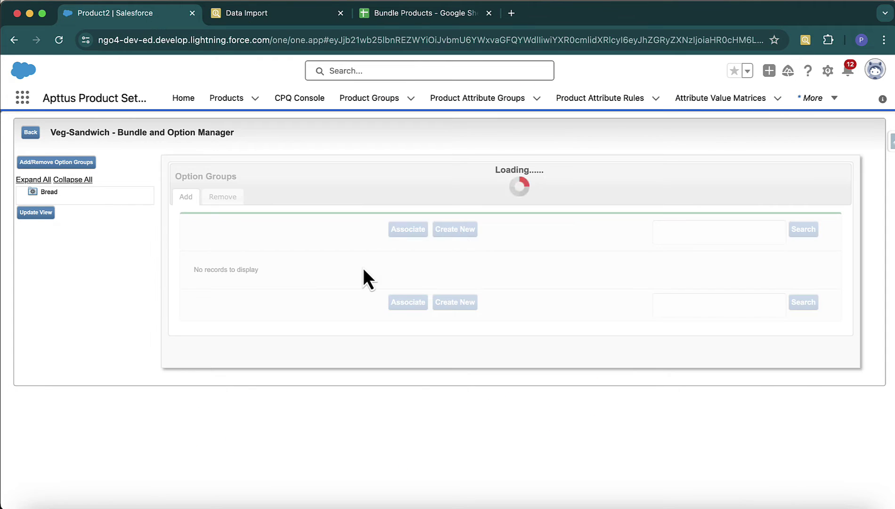
{"action": "left_click", "coordinate": [350, 290]}
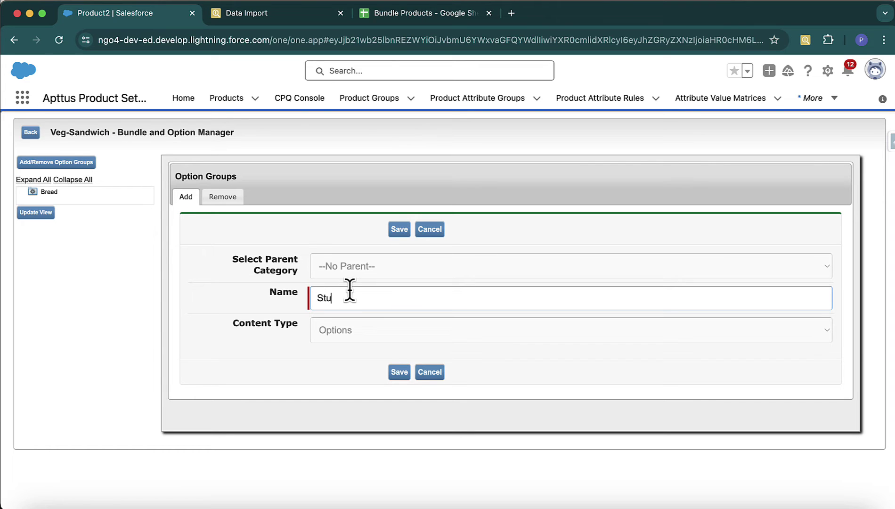
{"action": "type", "text": "Stuffing"}
{"action": "left_click", "coordinate": [399, 372]}
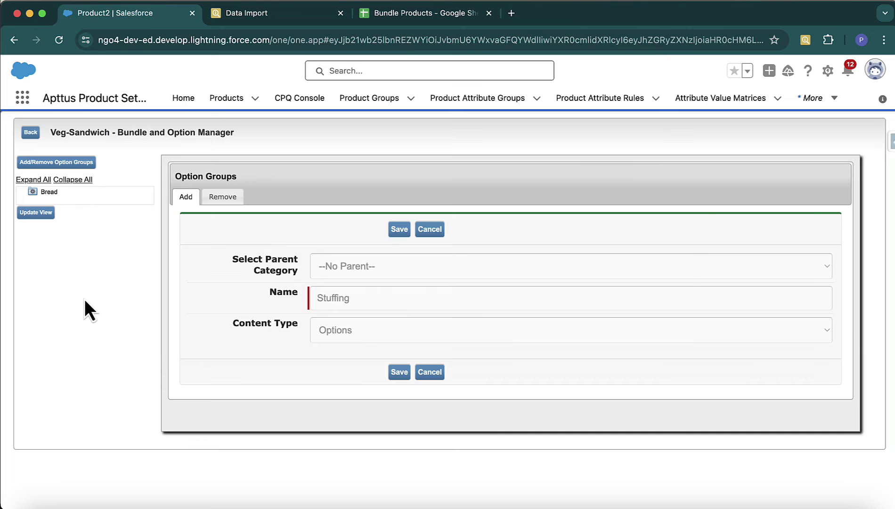
Consult the handwritten notes for the third group and create an option group named Sauce
{"action": "left_click", "coordinate": [70, 163]}
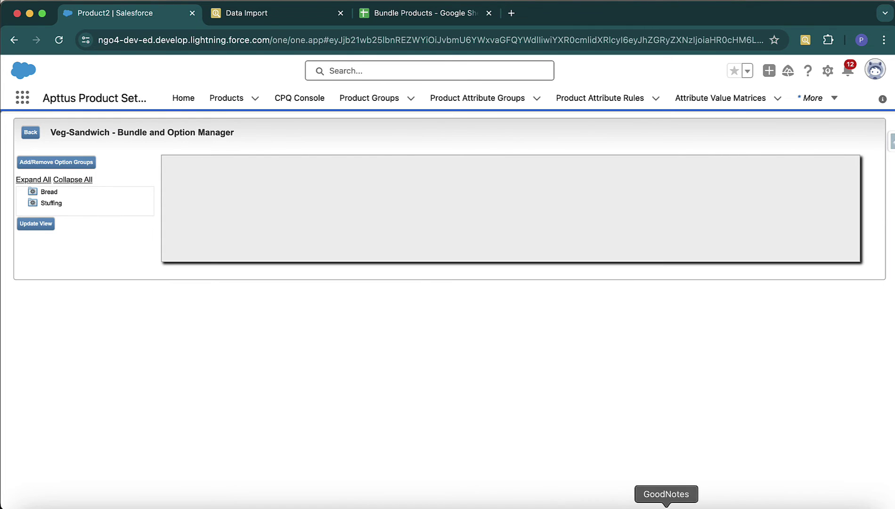
{"action": "left_click", "coordinate": [665, 503]}
{"action": "left_click", "coordinate": [807, 403]}
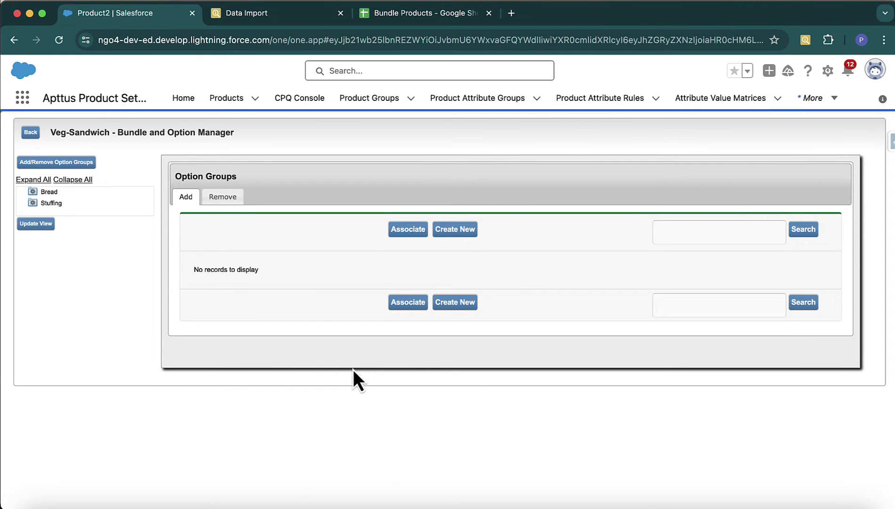
{"action": "left_click", "coordinate": [456, 230]}
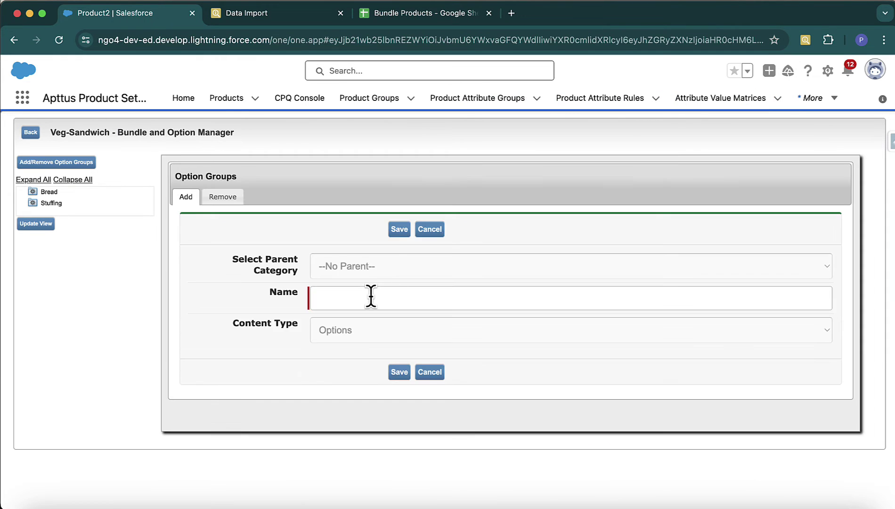
{"action": "left_click", "coordinate": [367, 296]}
{"action": "type", "text": "Sauce"}
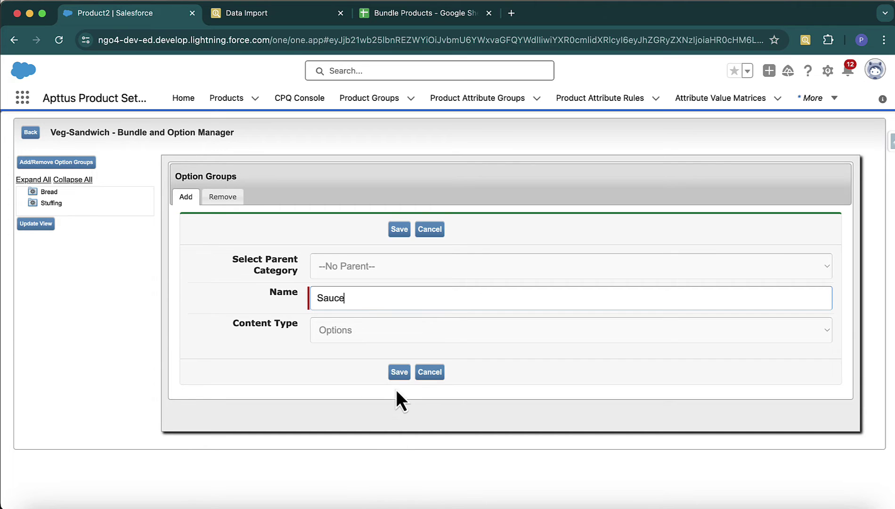
{"action": "left_click", "coordinate": [399, 372]}
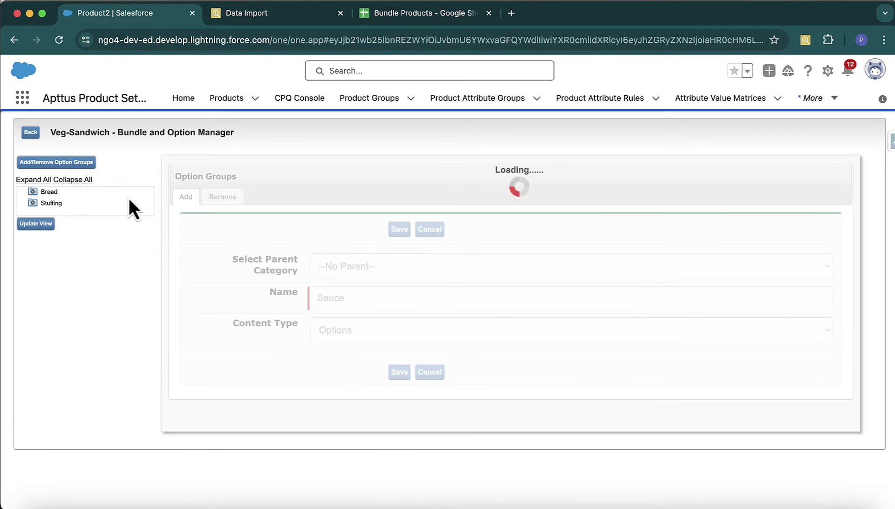
Create an option group named Slices for the Veg-Sandwich bundle
{"action": "left_click", "coordinate": [89, 165]}
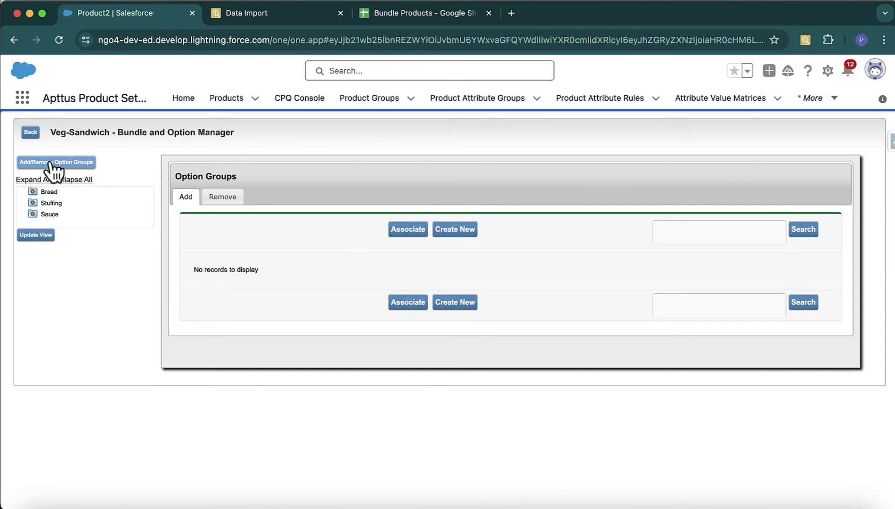
{"action": "left_click", "coordinate": [461, 231]}
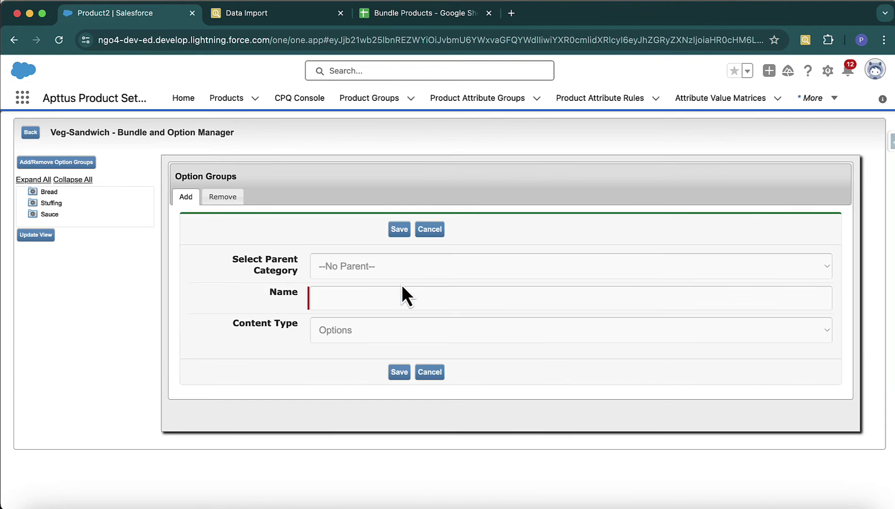
{"action": "left_click", "coordinate": [371, 295]}
{"action": "type", "text": "Slices"}
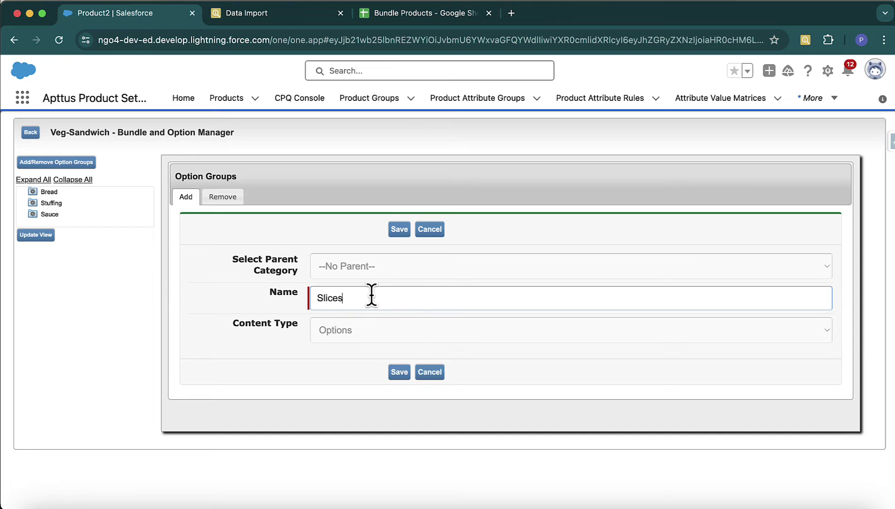
{"action": "left_click", "coordinate": [401, 231]}
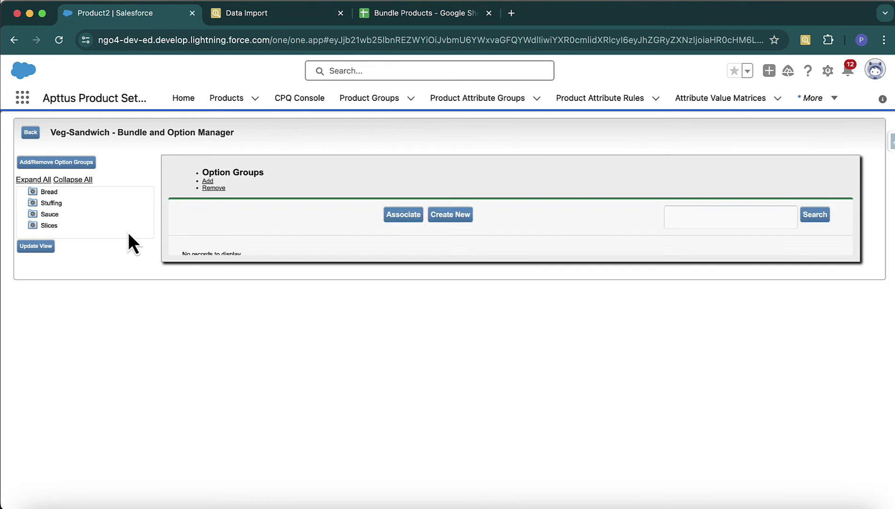
Open the Bread option group, review the products available to add, and search the page for "bread"
{"action": "left_click", "coordinate": [49, 192]}
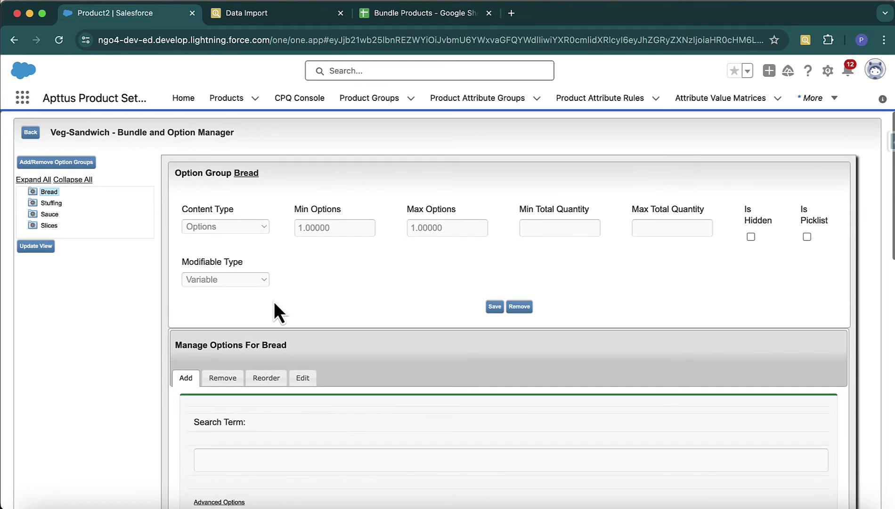
{"action": "scroll", "coordinate": [274, 304], "scroll_direction": "down", "scroll_amount": 2}
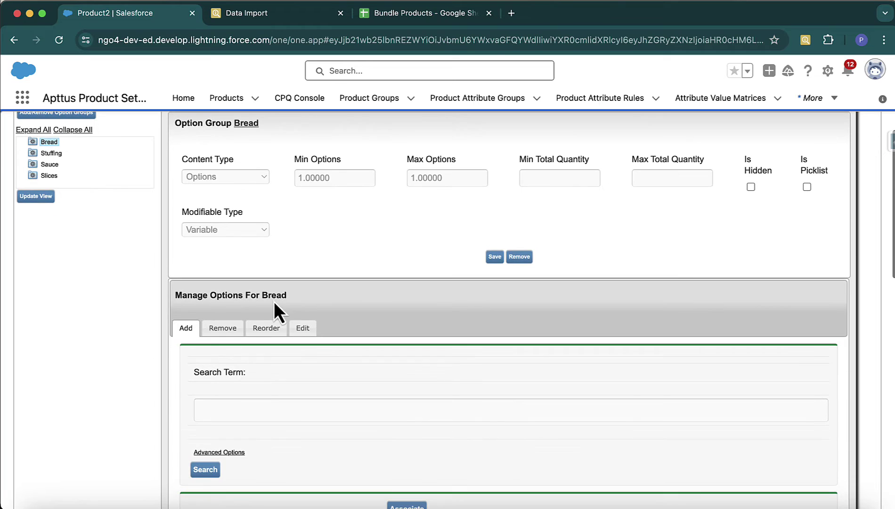
{"action": "scroll", "coordinate": [274, 304], "scroll_direction": "down", "scroll_amount": 20}
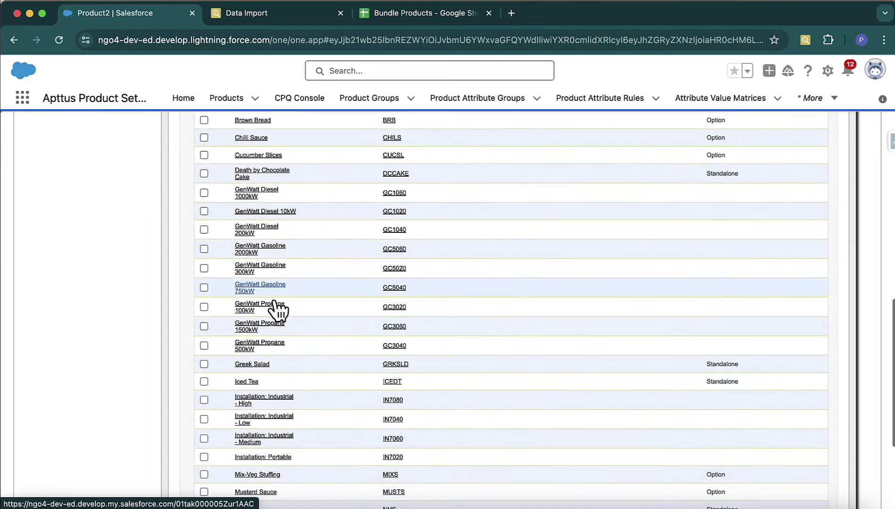
{"action": "scroll", "coordinate": [248, 339], "scroll_direction": "up", "scroll_amount": 10}
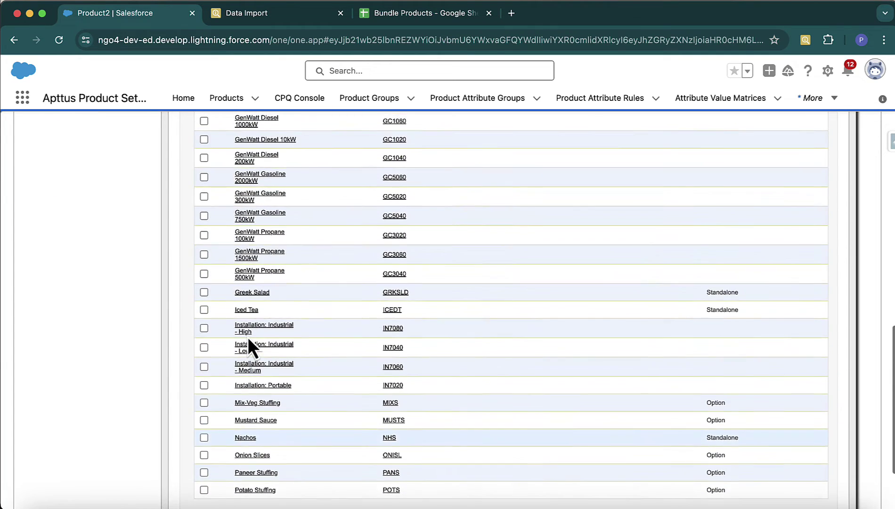
{"action": "scroll", "coordinate": [247, 337], "scroll_direction": "up", "scroll_amount": 3}
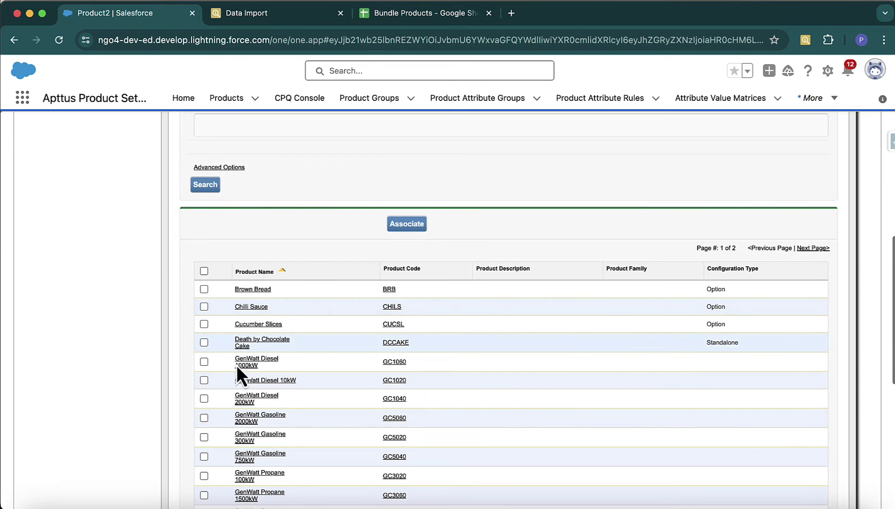
{"action": "scroll", "coordinate": [291, 275], "scroll_direction": "down", "scroll_amount": 11}
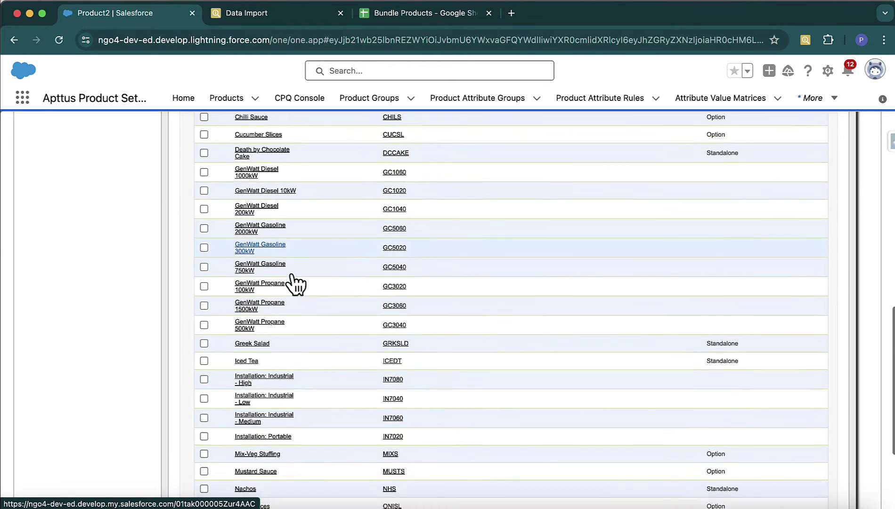
{"action": "scroll", "coordinate": [291, 275], "scroll_direction": "up", "scroll_amount": 7}
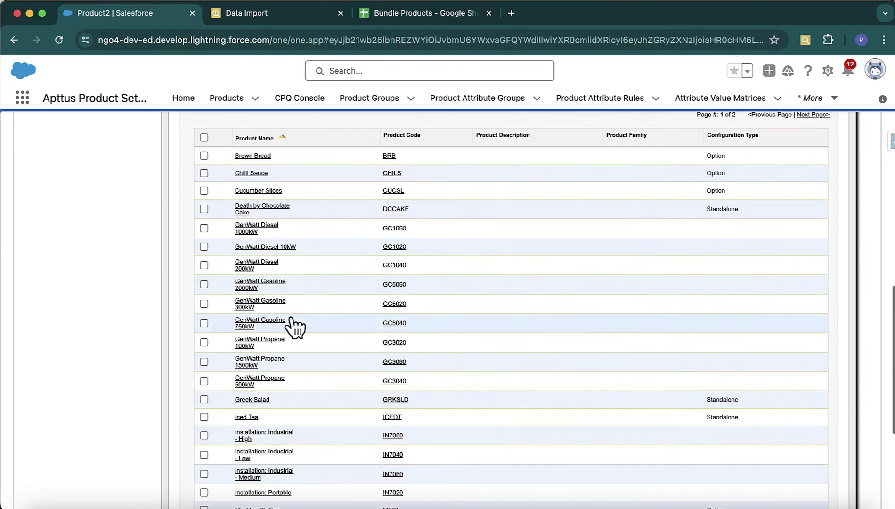
{"action": "key", "text": "ctrl+f"}
{"action": "type", "text": "bread"}
{"action": "key", "text": "Return"}
{"action": "key", "text": "Return"}
{"action": "key", "text": "Return"}
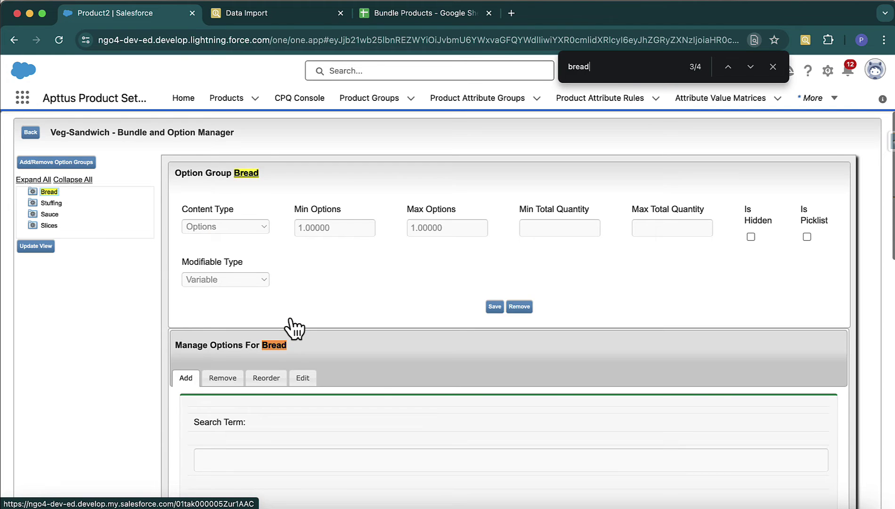
Associate Brown Bread and White Bread with the Bread option group and save the group
{"action": "scroll", "coordinate": [254, 311], "scroll_direction": "down", "scroll_amount": 1}
{"action": "left_click", "coordinate": [204, 289]}
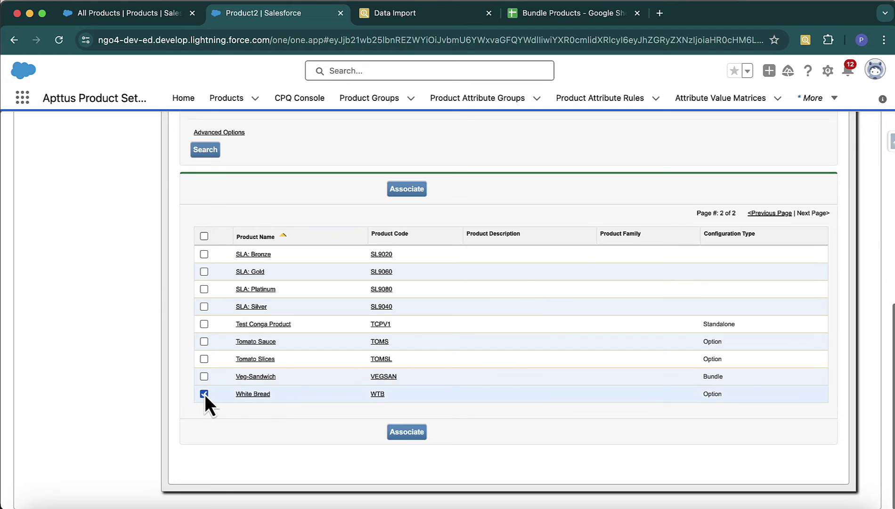
{"action": "left_click", "coordinate": [204, 394]}
{"action": "scroll", "coordinate": [455, 311], "scroll_direction": "up", "scroll_amount": 1}
{"action": "left_click", "coordinate": [407, 220]}
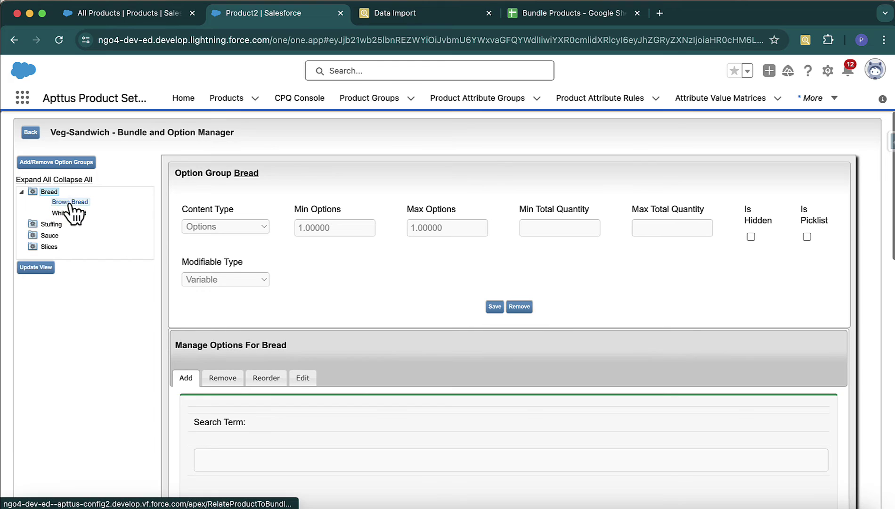
{"action": "left_click", "coordinate": [495, 307]}
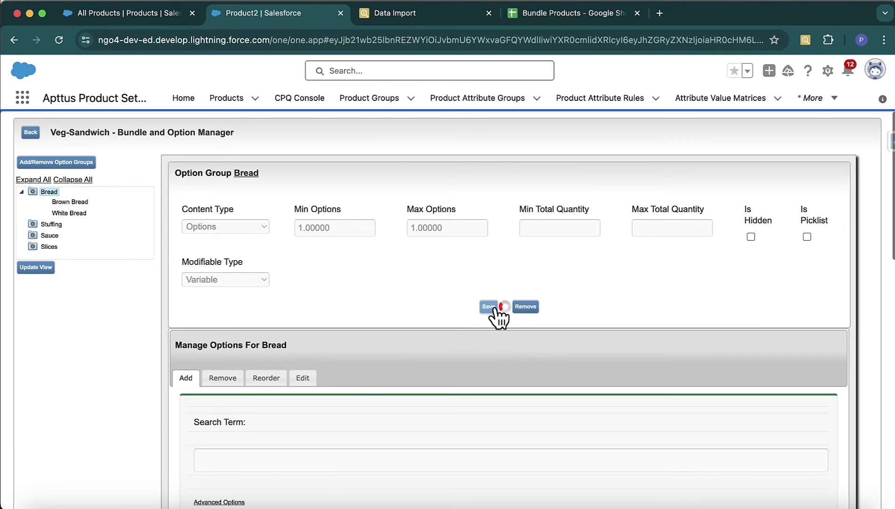
Associate Paneer Stuffing, Potato Stuffing and Mix-Veg Stuffing with the Stuffing option group
{"action": "left_click", "coordinate": [50, 224]}
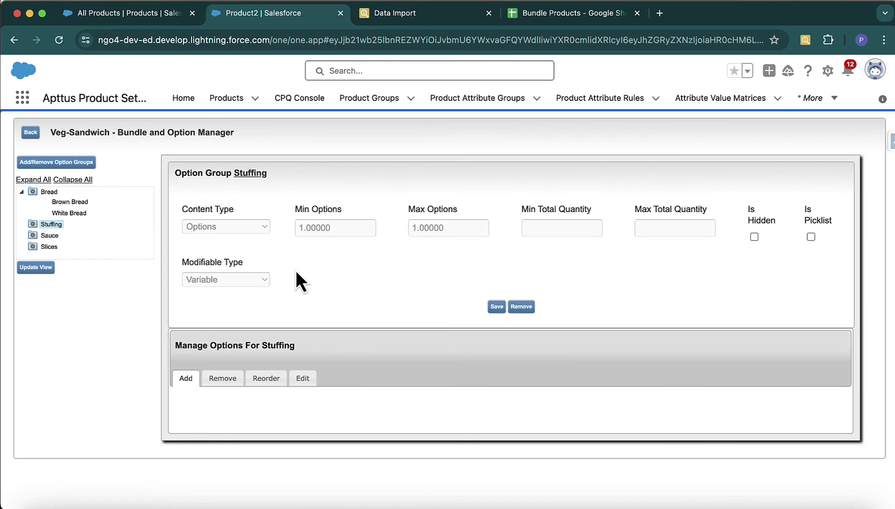
{"action": "scroll", "coordinate": [385, 268], "scroll_direction": "down", "scroll_amount": 1}
{"action": "scroll", "coordinate": [385, 278], "scroll_direction": "down", "scroll_amount": 15}
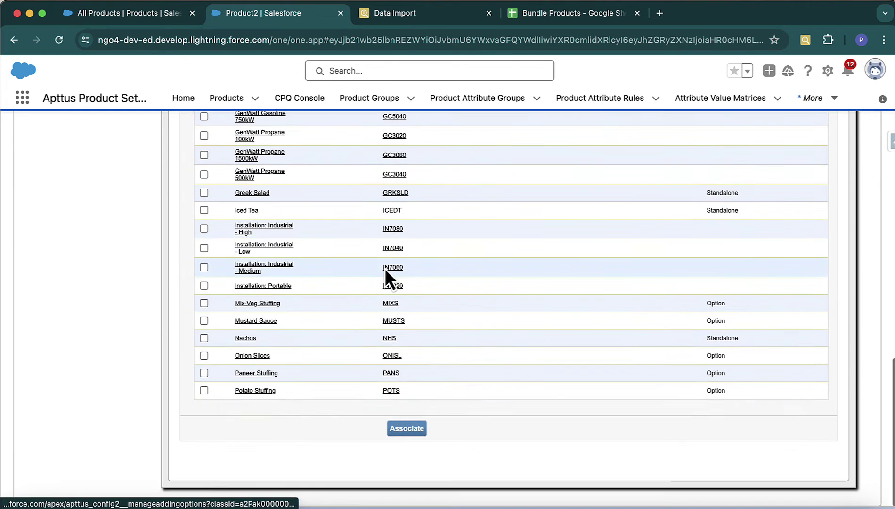
{"action": "left_click", "coordinate": [206, 380]}
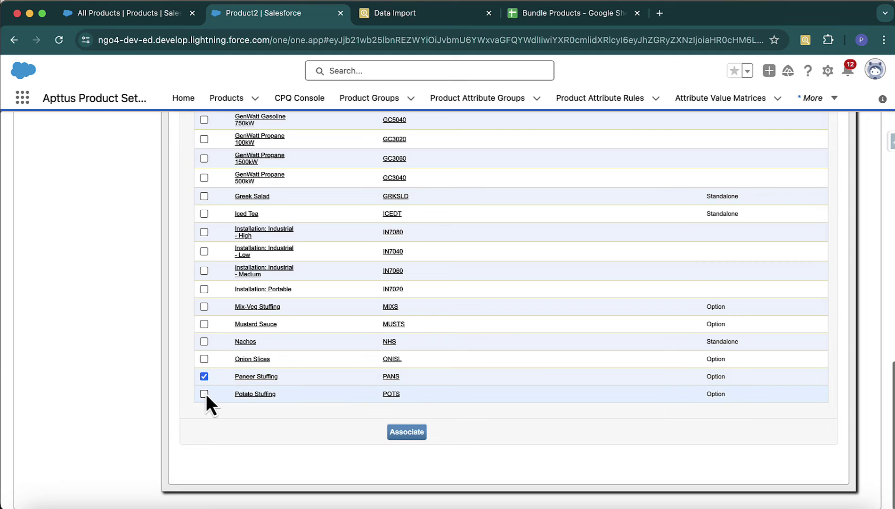
{"action": "left_click", "coordinate": [206, 394]}
{"action": "scroll", "coordinate": [328, 320], "scroll_direction": "up", "scroll_amount": 1}
{"action": "left_click", "coordinate": [204, 315]}
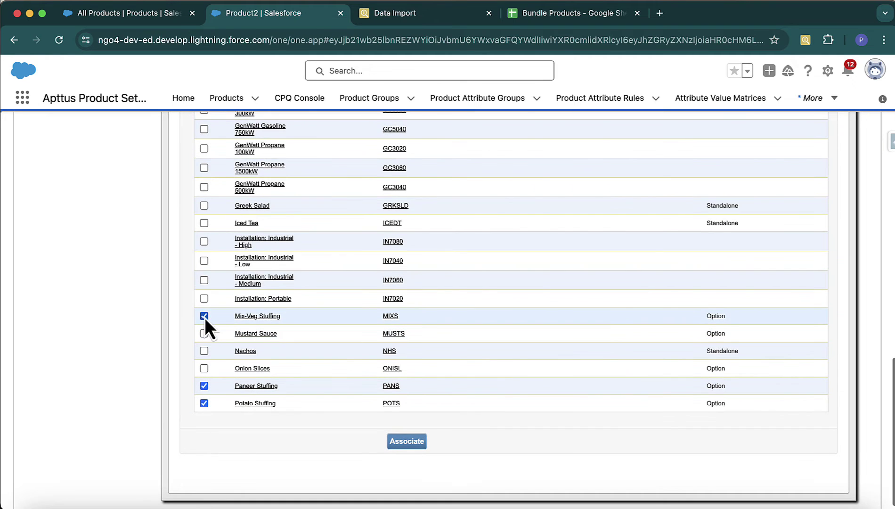
{"action": "left_click", "coordinate": [406, 440]}
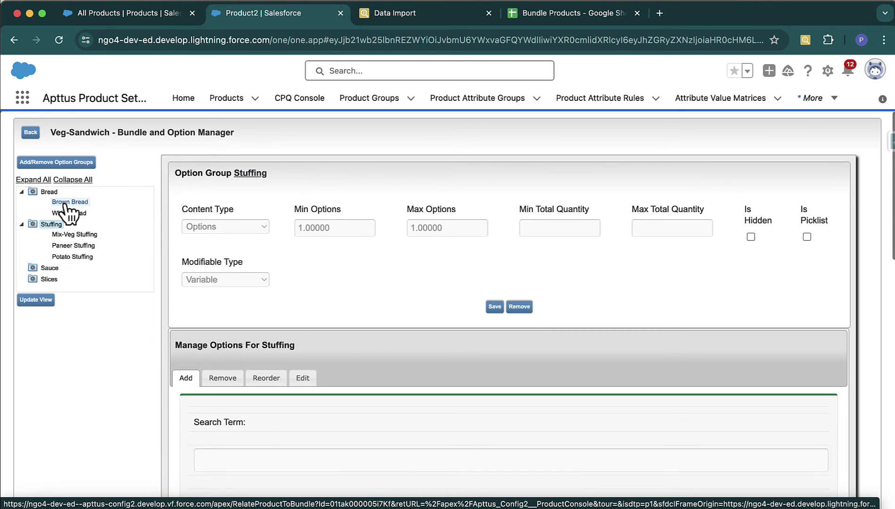
Associate Chilli Sauce and Mustard Sauce with the Sauce option group, finding them by searching the page for "sauce"
{"action": "left_click", "coordinate": [49, 267]}
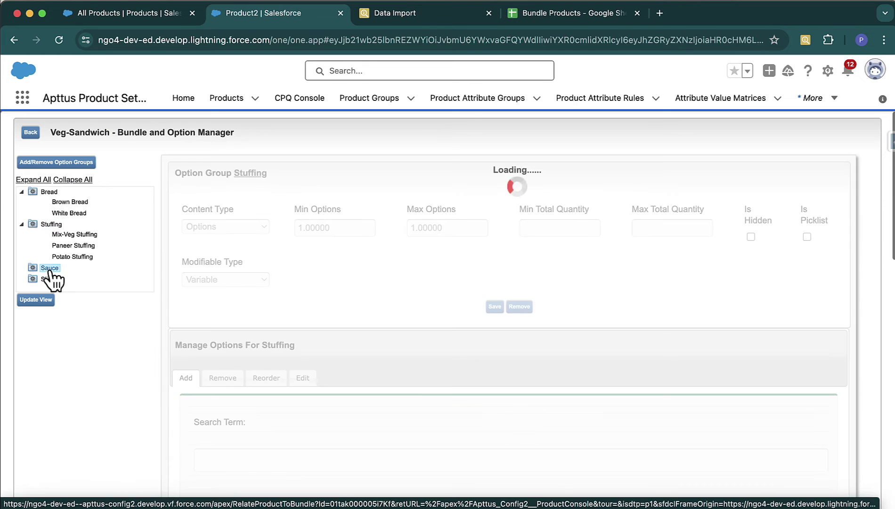
{"action": "scroll", "coordinate": [297, 384], "scroll_direction": "down", "scroll_amount": 10}
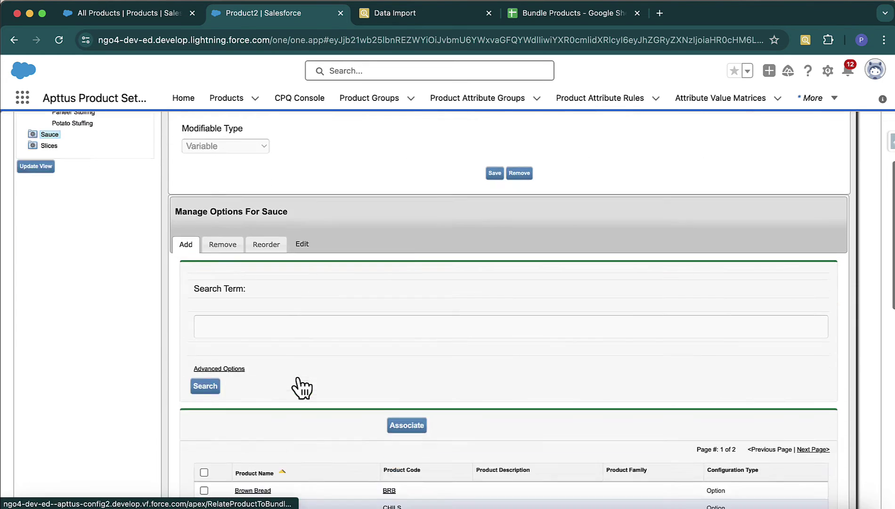
{"action": "left_click", "coordinate": [204, 237]}
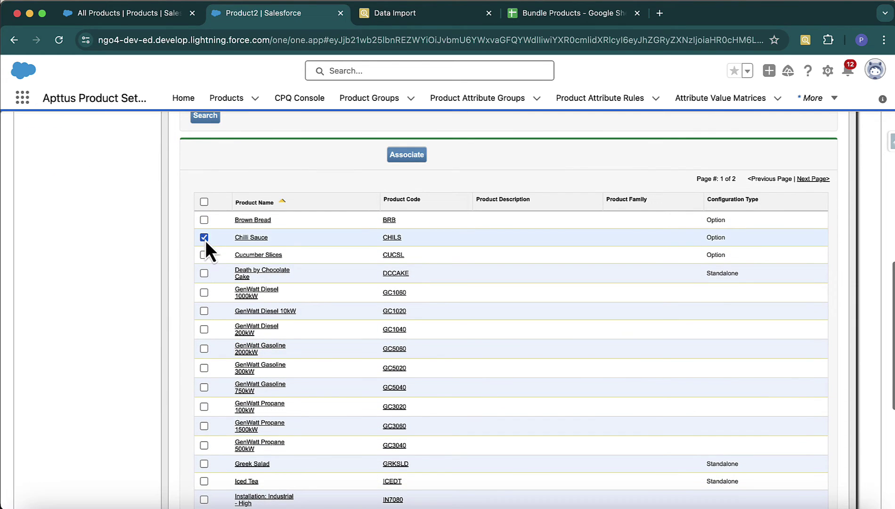
{"action": "key", "text": "super+f"}
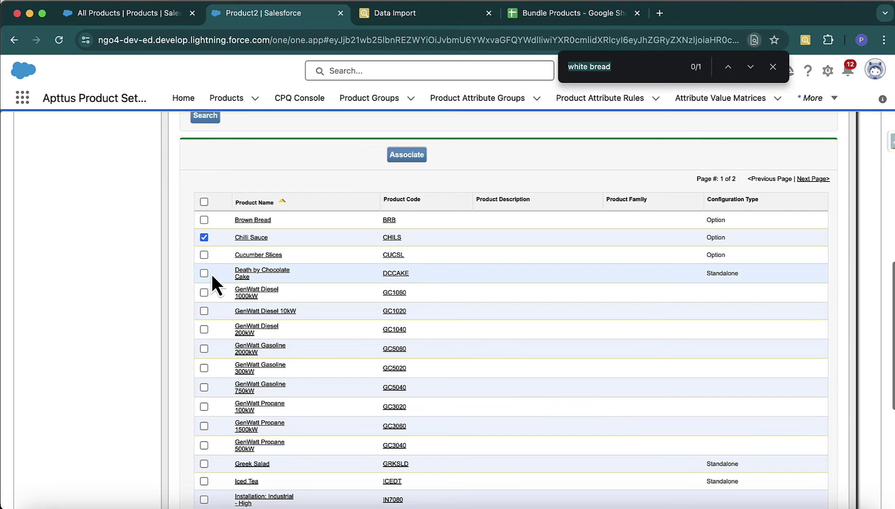
{"action": "type", "text": "sauce"}
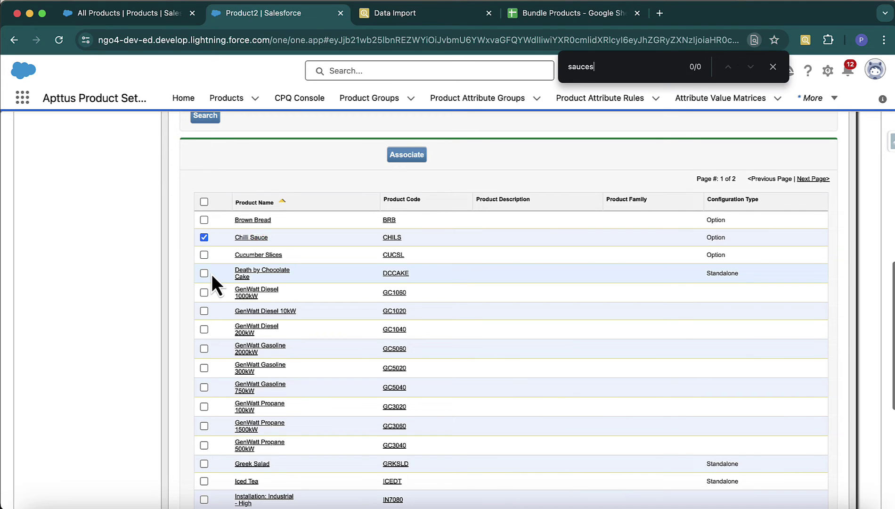
{"action": "key", "text": "Return"}
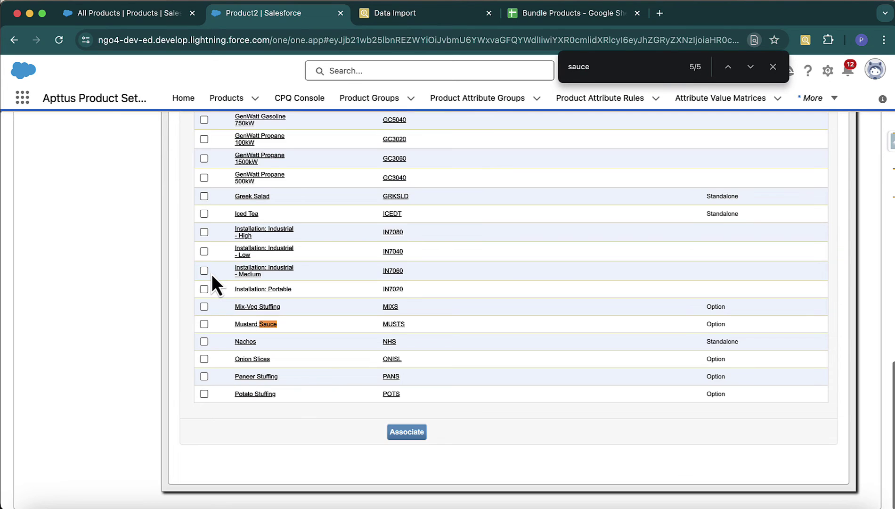
{"action": "left_click", "coordinate": [204, 325]}
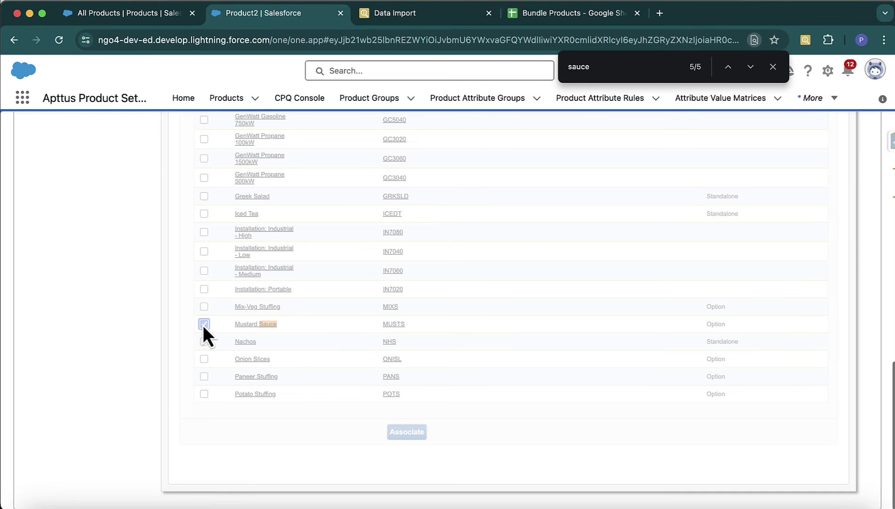
{"action": "scroll", "coordinate": [462, 313], "scroll_direction": "up", "scroll_amount": 5}
{"action": "scroll", "coordinate": [462, 313], "scroll_direction": "up", "scroll_amount": 3}
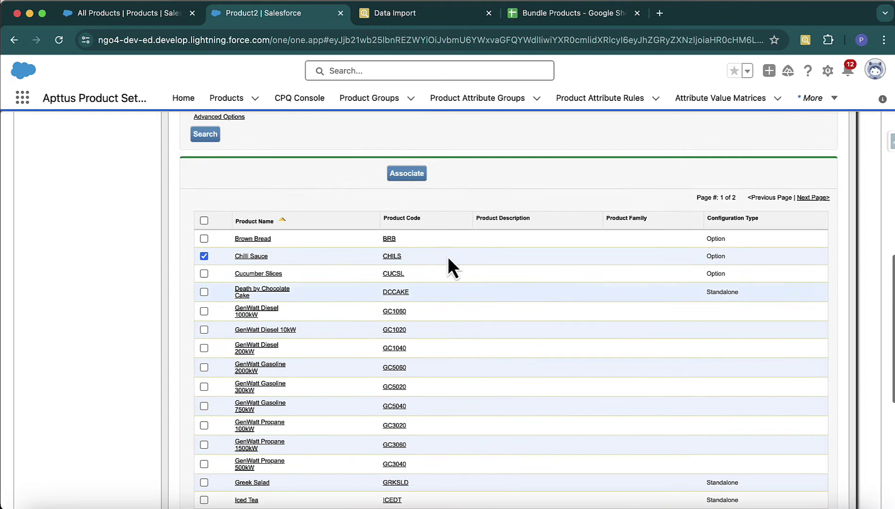
{"action": "left_click", "coordinate": [405, 174]}
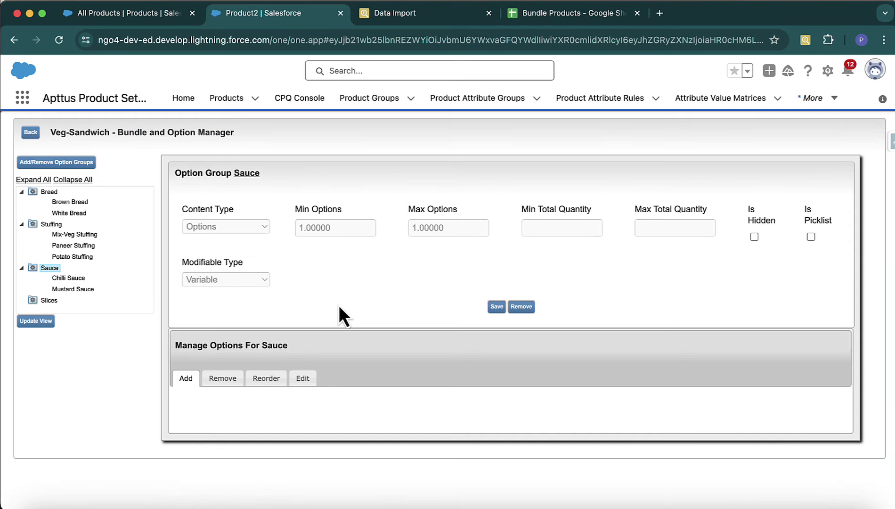
Associate Tomato Sauce from the second page of products with the Sauce option group
{"action": "scroll", "coordinate": [338, 305], "scroll_direction": "down", "scroll_amount": 3}
{"action": "scroll", "coordinate": [338, 305], "scroll_direction": "down", "scroll_amount": 10}
{"action": "scroll", "coordinate": [338, 305], "scroll_direction": "up", "scroll_amount": 3}
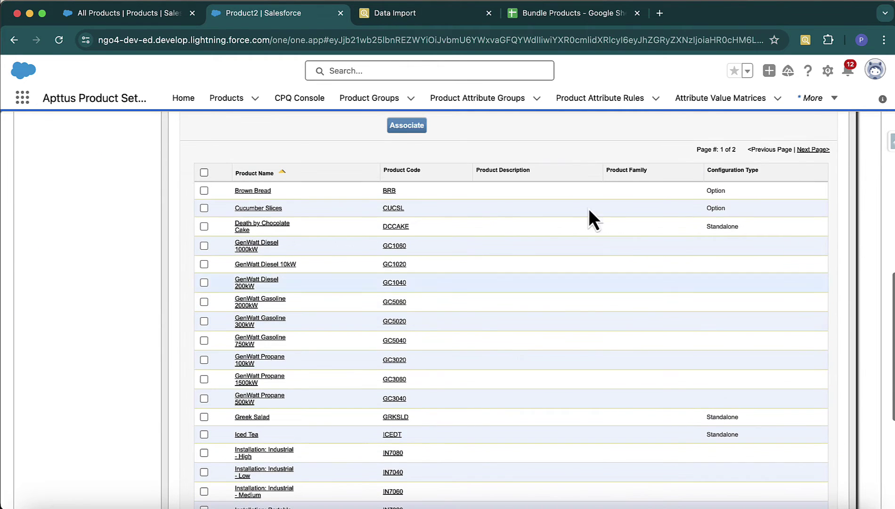
{"action": "left_click", "coordinate": [814, 150]}
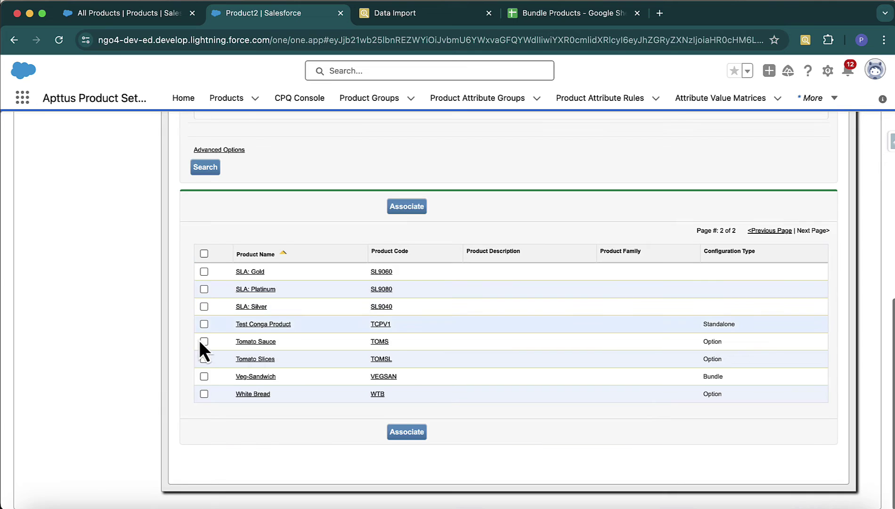
{"action": "left_click", "coordinate": [204, 341]}
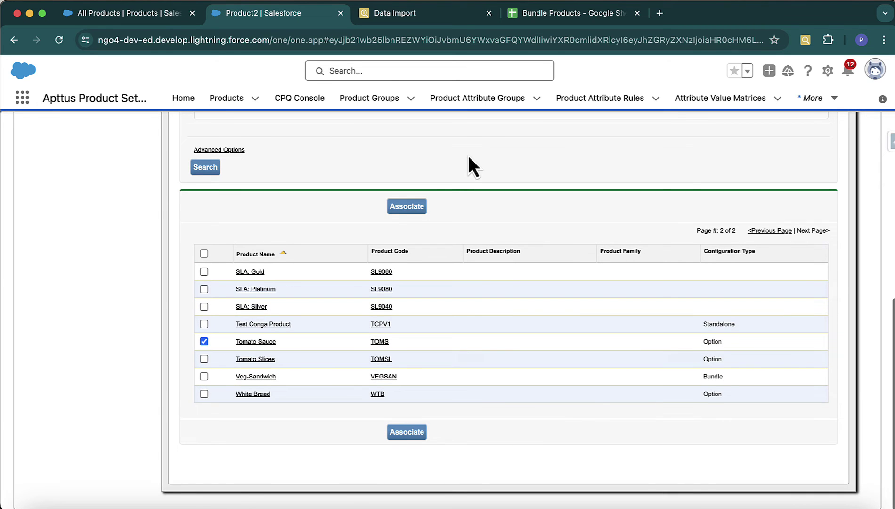
{"action": "left_click", "coordinate": [409, 206]}
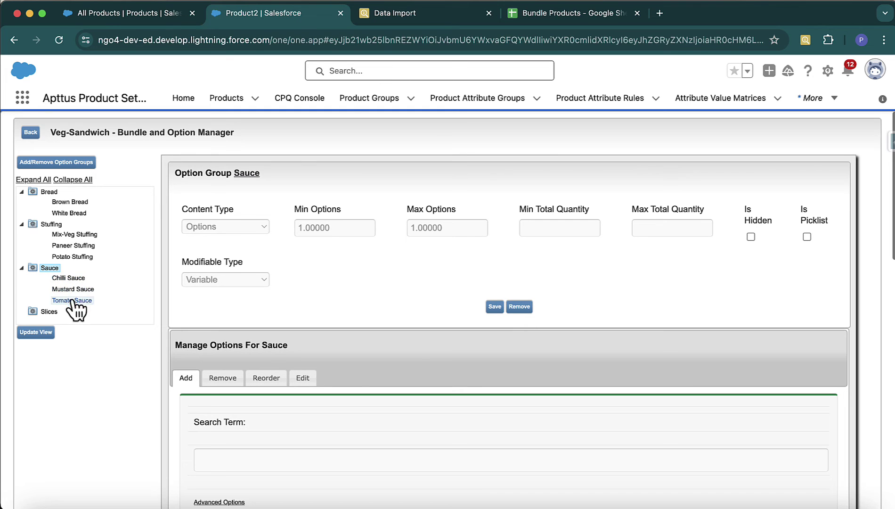
Associate Cucumber Slices and Onion Slices with the Slices option group, finding them by searching the page for "slices"
{"action": "left_click", "coordinate": [50, 311]}
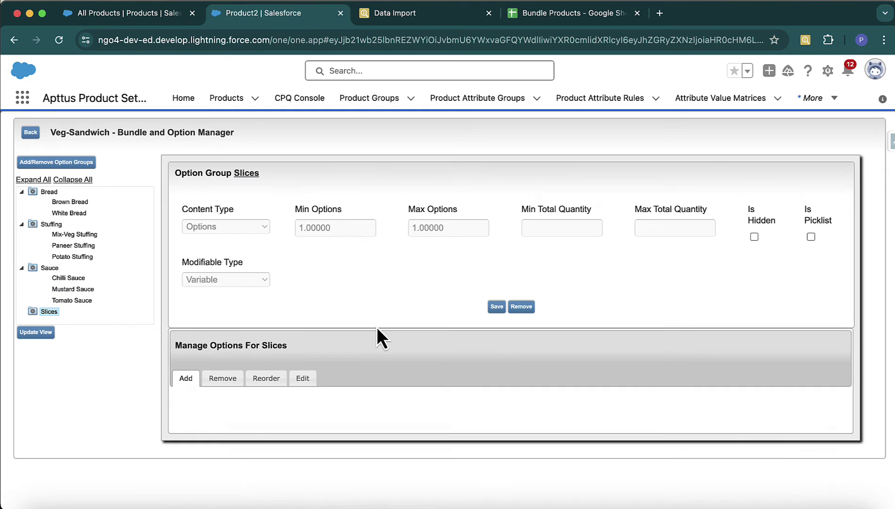
{"action": "scroll", "coordinate": [377, 328], "scroll_direction": "down", "scroll_amount": 10}
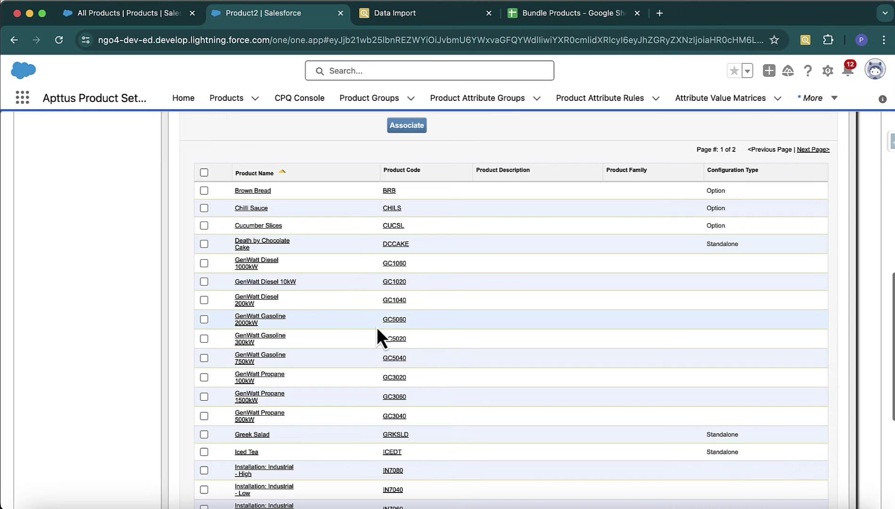
{"action": "scroll", "coordinate": [377, 328], "scroll_direction": "up", "scroll_amount": 2}
{"action": "key", "text": "super+f"}
{"action": "left_click", "coordinate": [204, 311]}
{"action": "scroll", "coordinate": [204, 312], "scroll_direction": "down", "scroll_amount": 5}
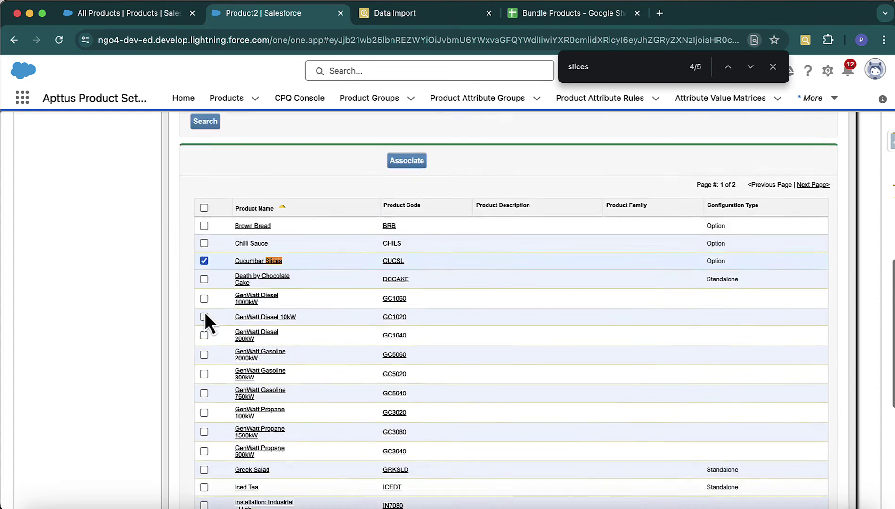
{"action": "scroll", "coordinate": [204, 312], "scroll_direction": "down", "scroll_amount": 3}
{"action": "left_click", "coordinate": [204, 435]}
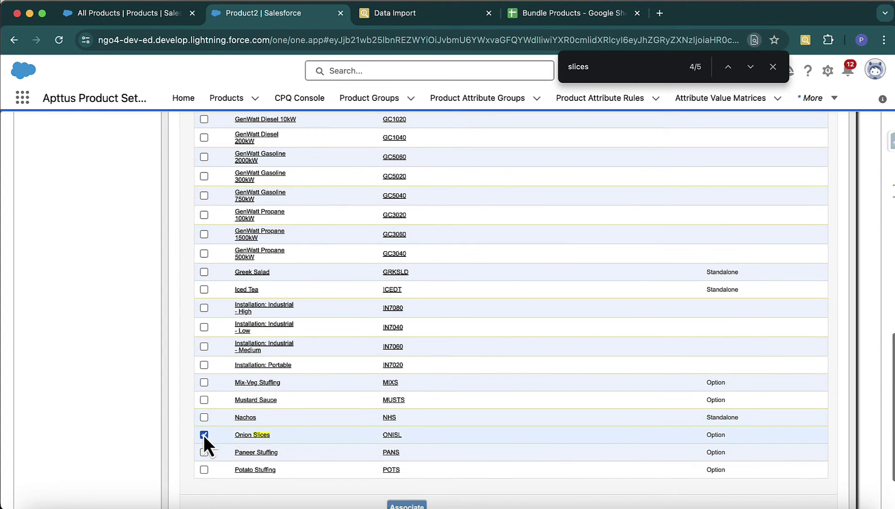
{"action": "scroll", "coordinate": [524, 276], "scroll_direction": "up", "scroll_amount": 1}
{"action": "scroll", "coordinate": [524, 275], "scroll_direction": "up", "scroll_amount": 2}
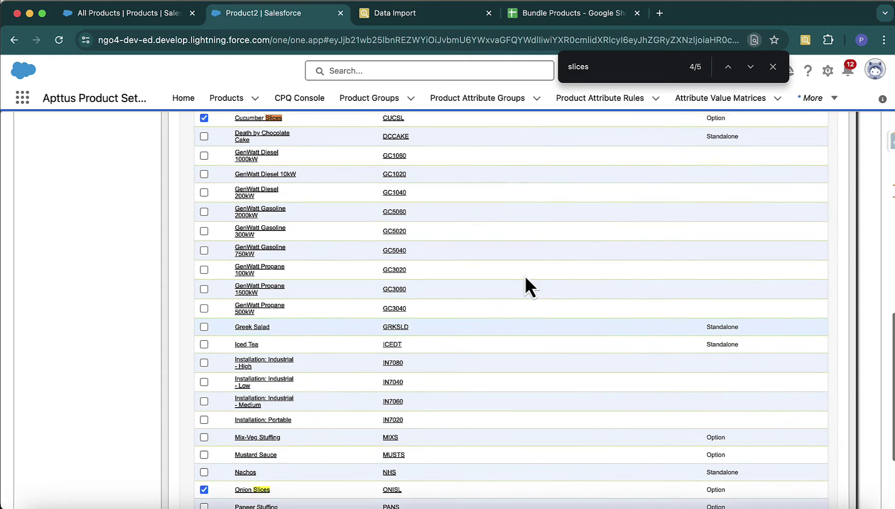
{"action": "scroll", "coordinate": [525, 276], "scroll_direction": "down", "scroll_amount": 1}
{"action": "scroll", "coordinate": [524, 276], "scroll_direction": "up", "scroll_amount": 3}
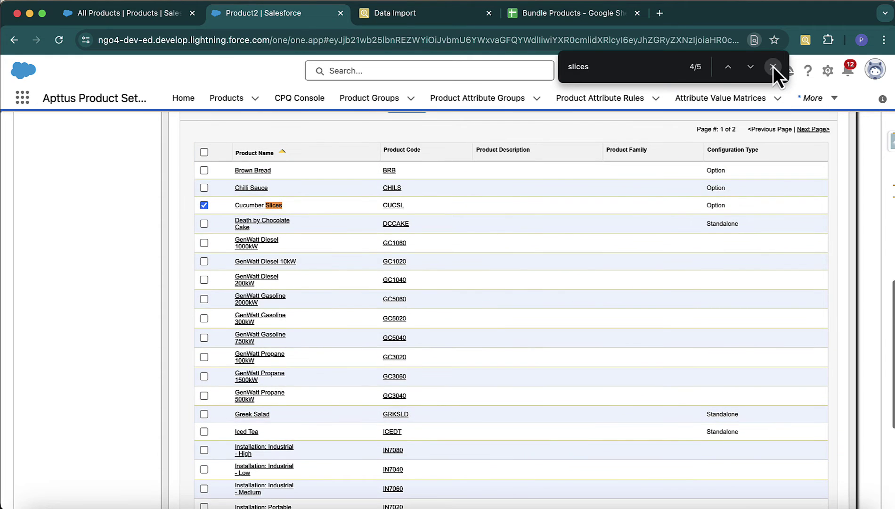
{"action": "left_click", "coordinate": [773, 67]}
{"action": "scroll", "coordinate": [575, 246], "scroll_direction": "up", "scroll_amount": 1}
{"action": "scroll", "coordinate": [575, 247], "scroll_direction": "down", "scroll_amount": 5}
{"action": "left_click", "coordinate": [407, 433]}
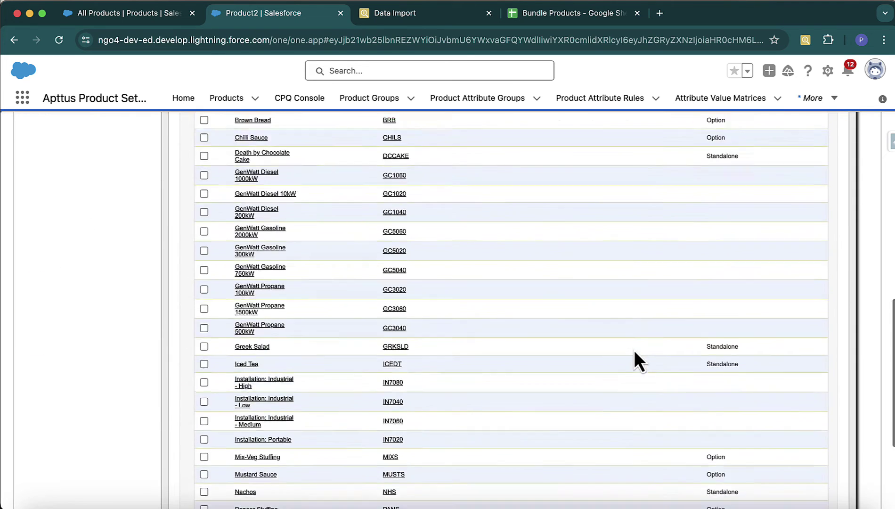
Associate Tomato Slices from the second page of products with the Slices option group
{"action": "scroll", "coordinate": [635, 350], "scroll_direction": "up", "scroll_amount": 3}
{"action": "left_click", "coordinate": [815, 219]}
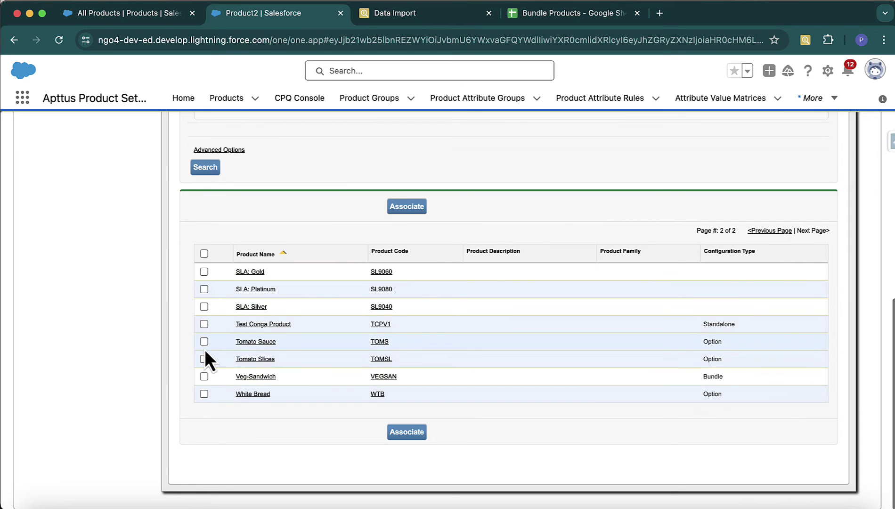
{"action": "left_click", "coordinate": [418, 207]}
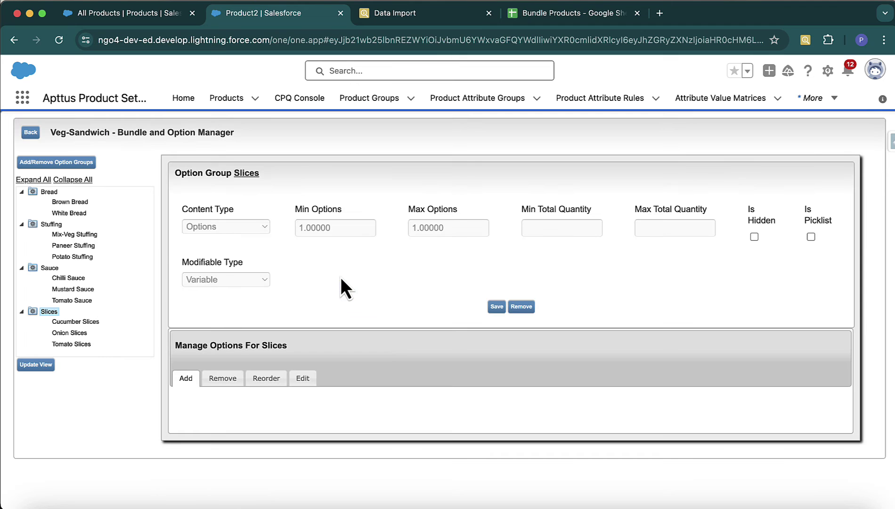
Examine the advanced search options for adding products to the Slices group, including a second filter row
{"action": "scroll", "coordinate": [341, 277], "scroll_direction": "down", "scroll_amount": 6}
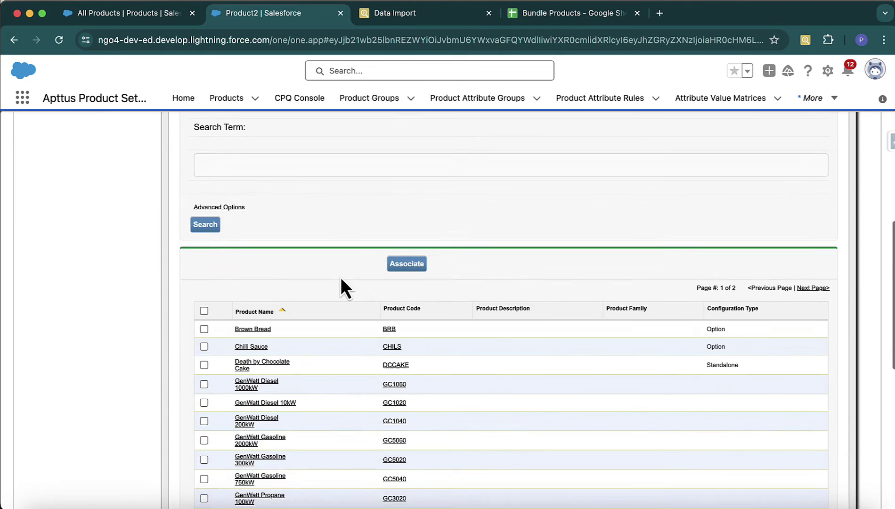
{"action": "scroll", "coordinate": [340, 277], "scroll_direction": "up", "scroll_amount": 1}
{"action": "left_click", "coordinate": [243, 238]}
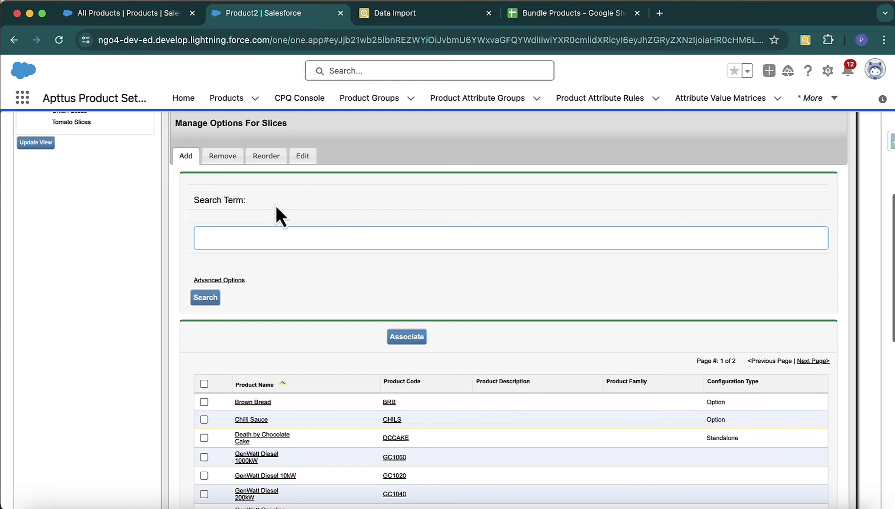
{"action": "left_click", "coordinate": [235, 280]}
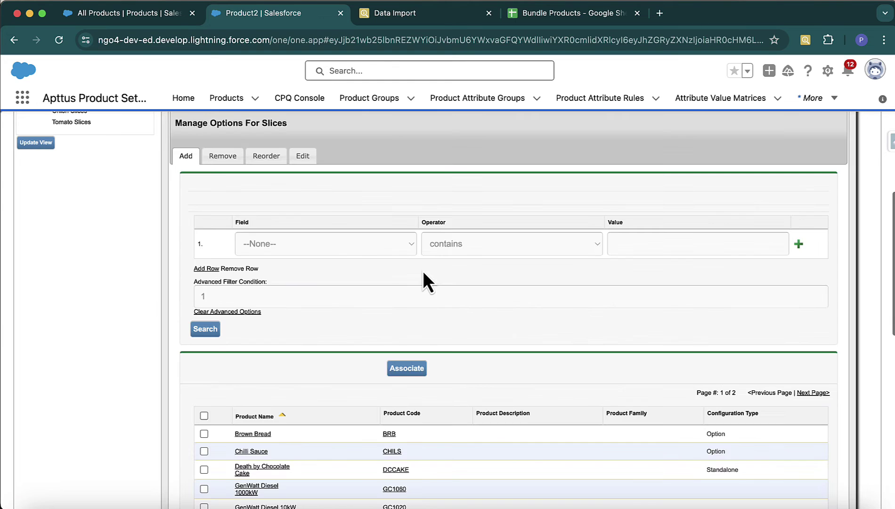
{"action": "left_click", "coordinate": [208, 269]}
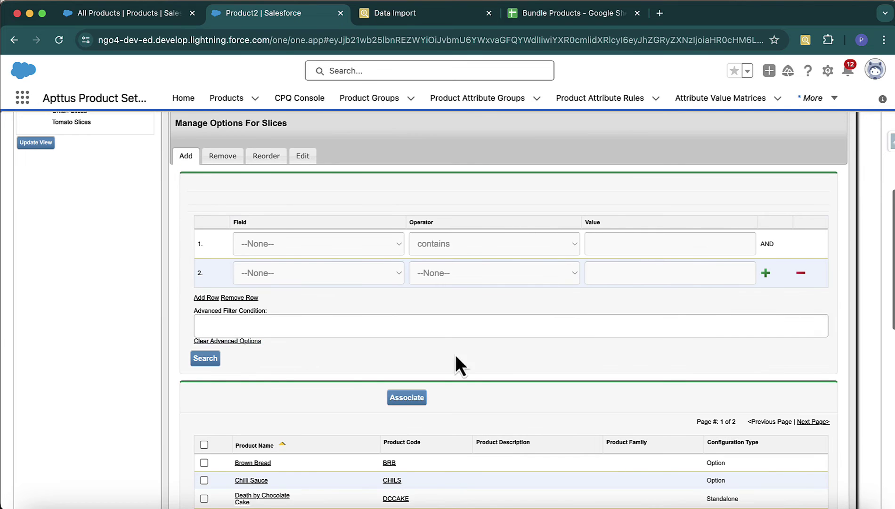
{"action": "scroll", "coordinate": [365, 298], "scroll_direction": "up", "scroll_amount": 5}
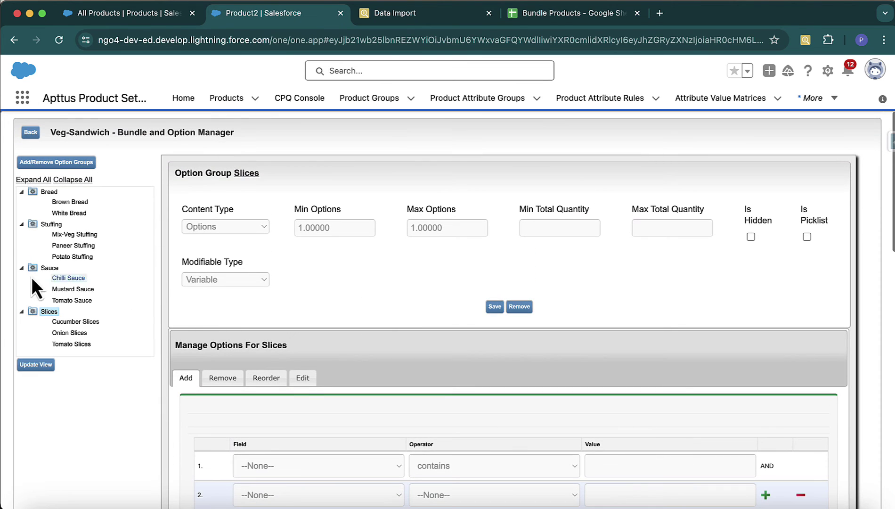
Review the Bread and Slices option groups and update the view of the Veg-Sandwich bundle
{"action": "left_click", "coordinate": [49, 192]}
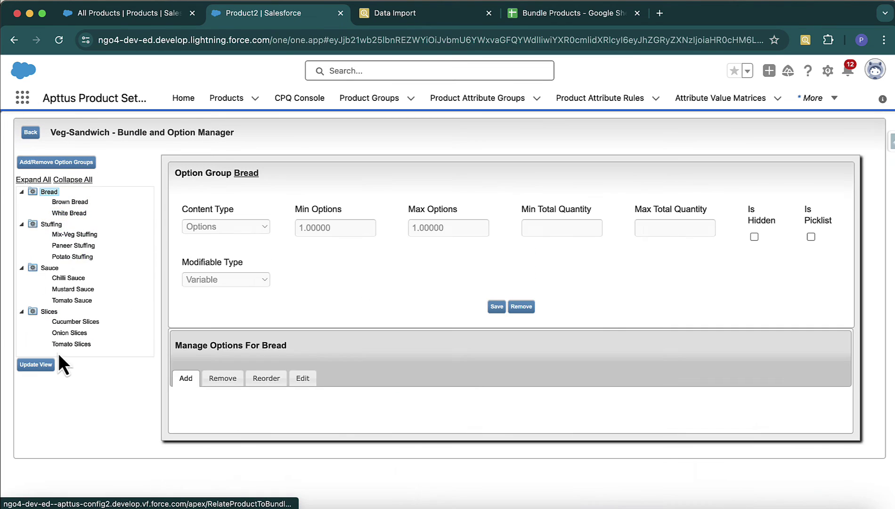
{"action": "left_click", "coordinate": [49, 312]}
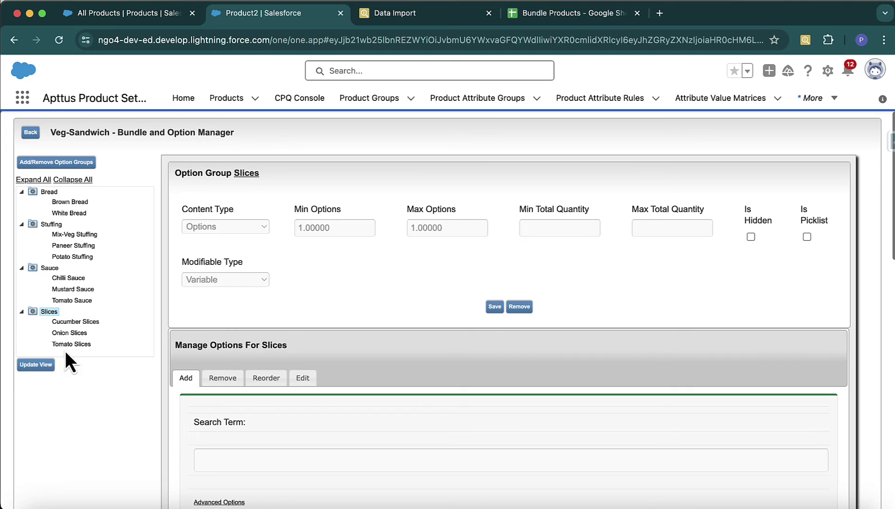
{"action": "left_click", "coordinate": [23, 363]}
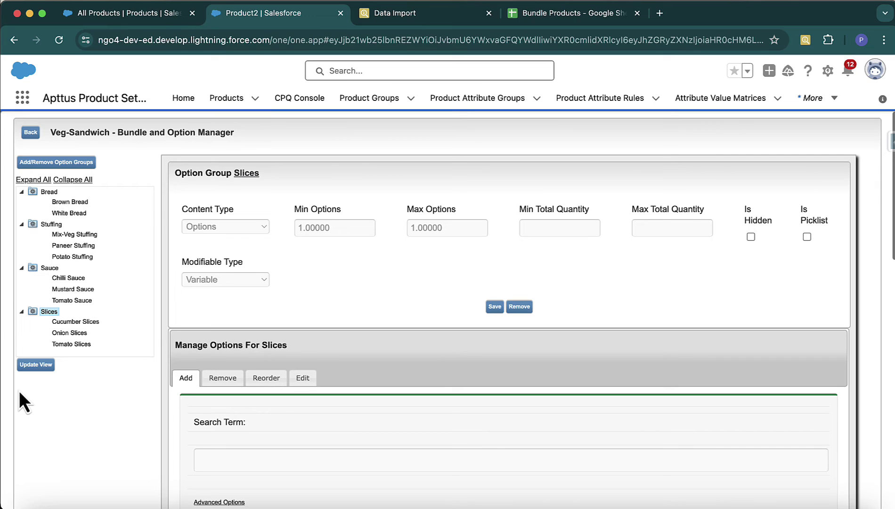
{"action": "left_click_drag", "start_coordinate": [114, 131], "coordinate": [49, 133]}
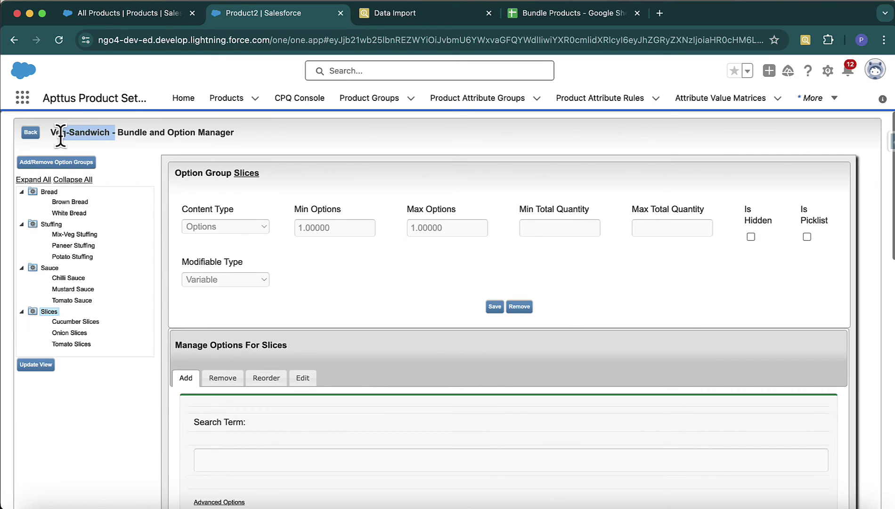
{"action": "left_click", "coordinate": [58, 415]}
{"action": "left_click", "coordinate": [48, 368]}
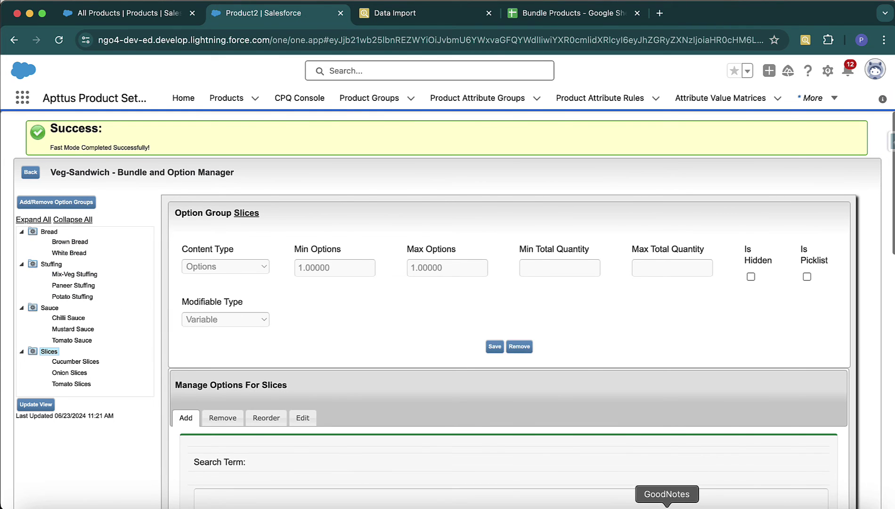
Check the Veg-Sandwich bundle diagram in GoodNotes, and open the Veg-Sandwich product record in the browser
{"action": "left_click", "coordinate": [666, 507]}
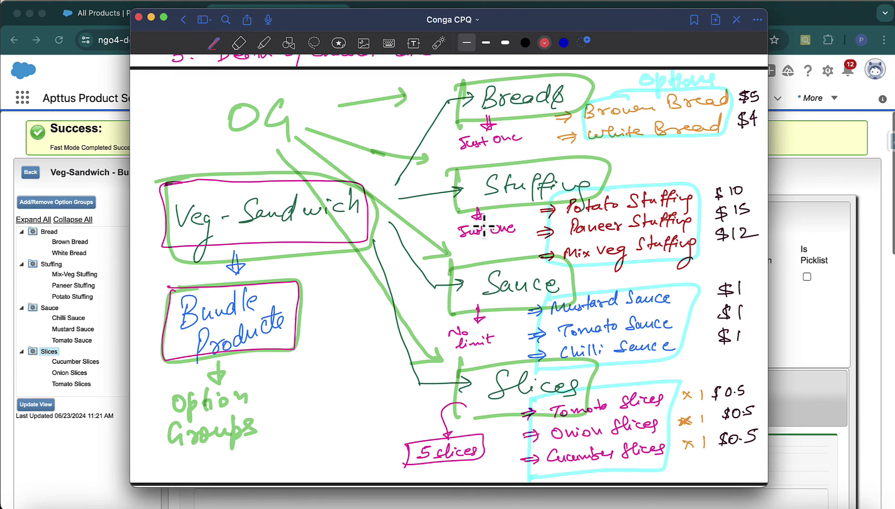
{"action": "left_click", "coordinate": [820, 265]}
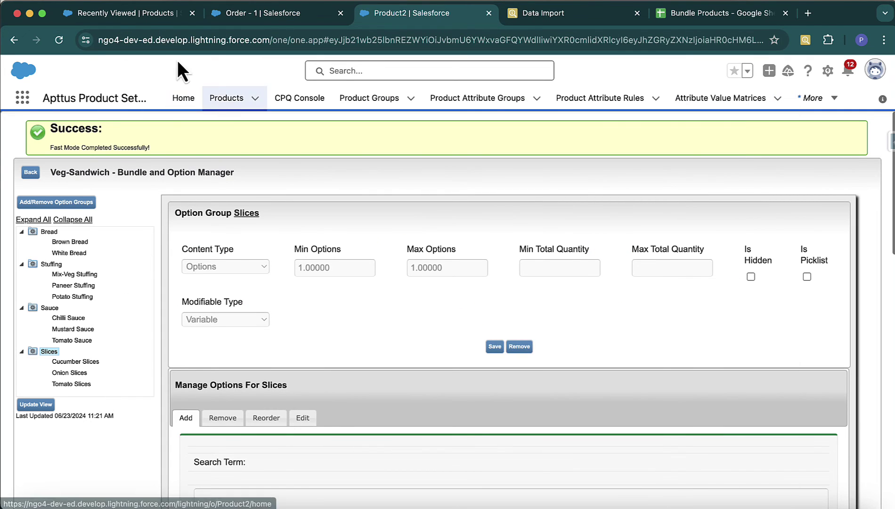
{"action": "left_click", "coordinate": [135, 16]}
{"action": "left_click", "coordinate": [114, 217]}
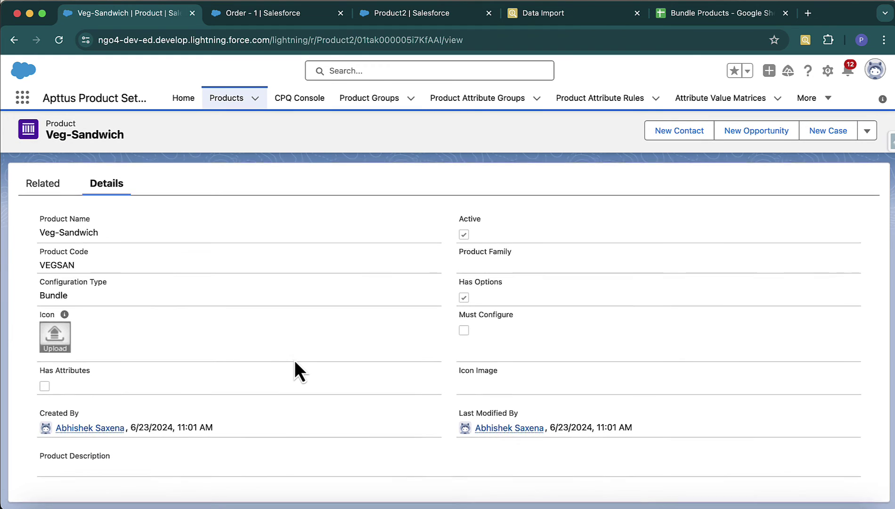
Review the related lists on the Veg-Sandwich product record, including its price lists and categories
{"action": "left_click", "coordinate": [62, 187]}
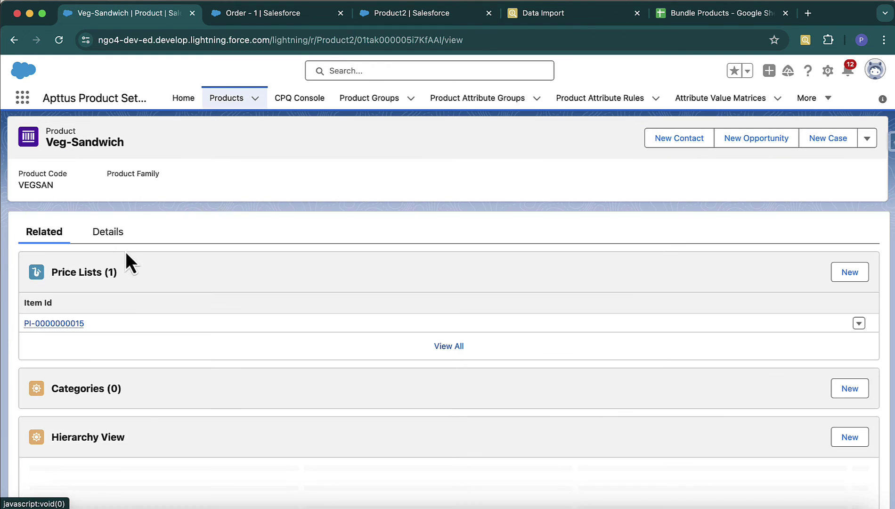
{"action": "double_click", "coordinate": [126, 152]}
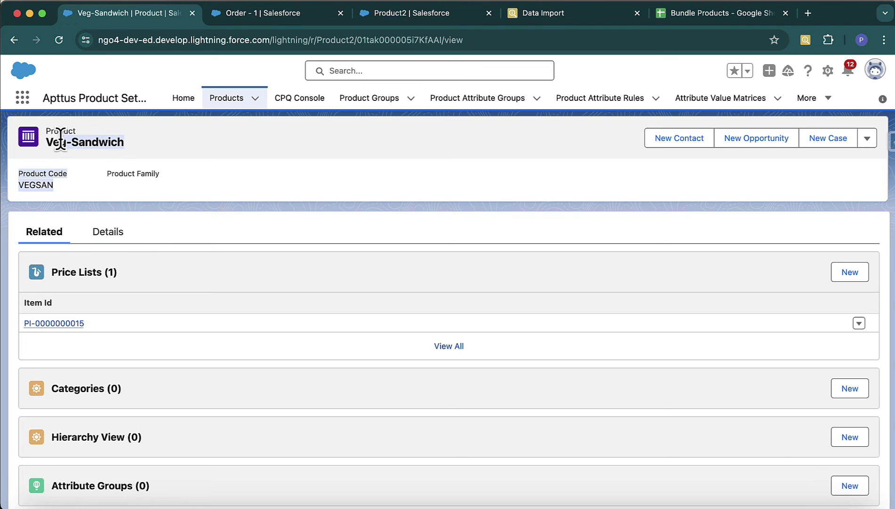
{"action": "left_click", "coordinate": [151, 155]}
{"action": "left_click_drag", "start_coordinate": [126, 145], "coordinate": [46, 144]}
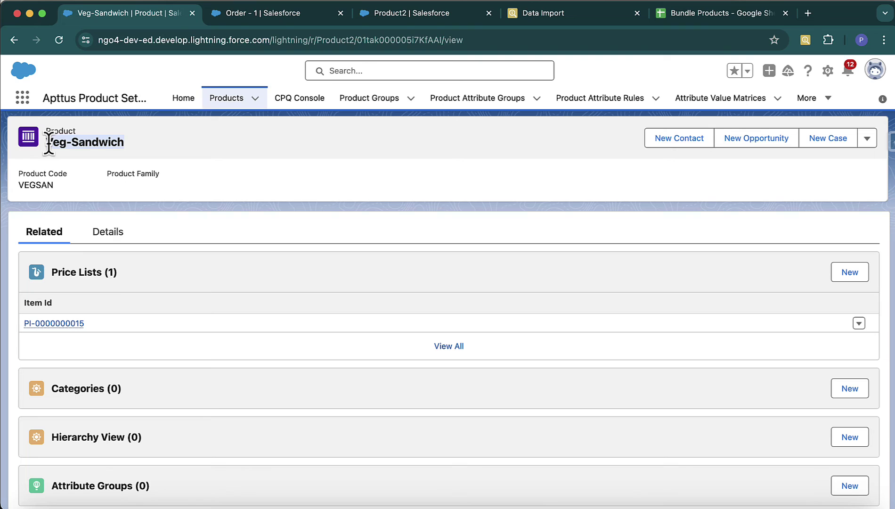
{"action": "left_click", "coordinate": [136, 144]}
{"action": "left_click_drag", "start_coordinate": [136, 144], "coordinate": [44, 144]}
{"action": "left_click", "coordinate": [318, 216]}
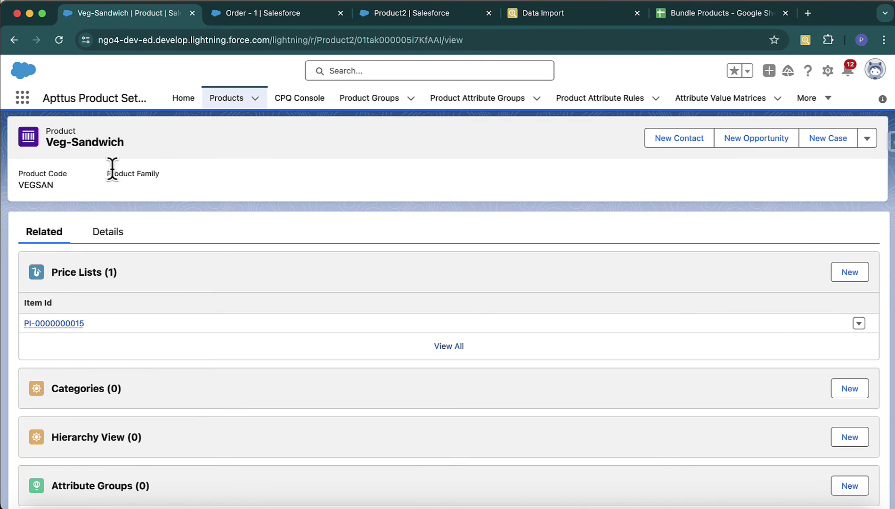
Open the Meals category record from the Categories list and launch its Hierarchy Manager
{"action": "left_click", "coordinate": [808, 99]}
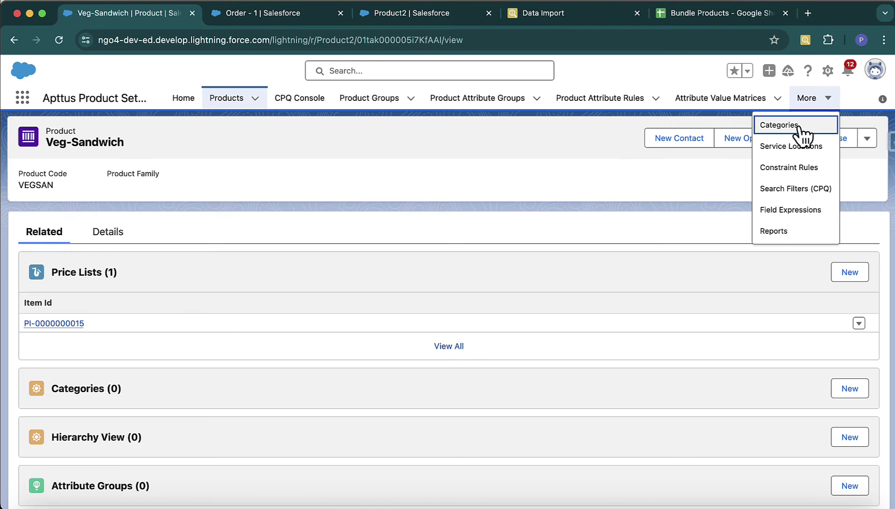
{"action": "left_click", "coordinate": [797, 125]}
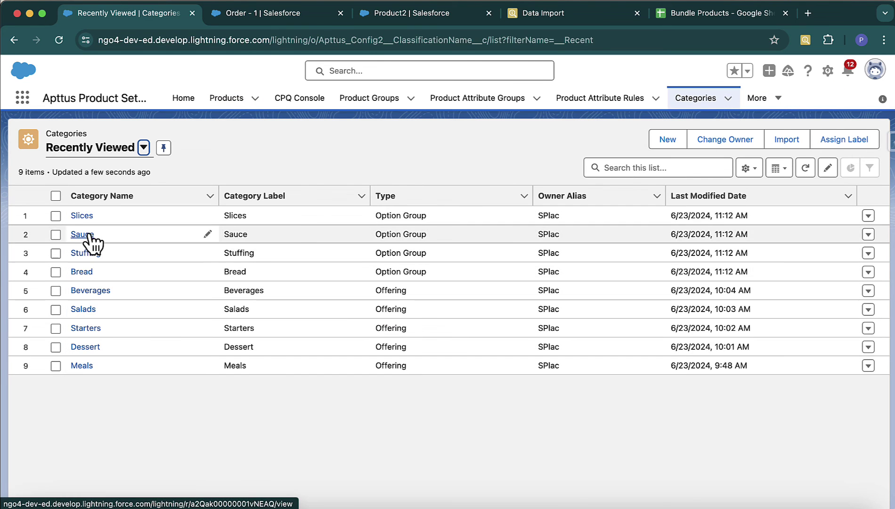
{"action": "left_click", "coordinate": [82, 366]}
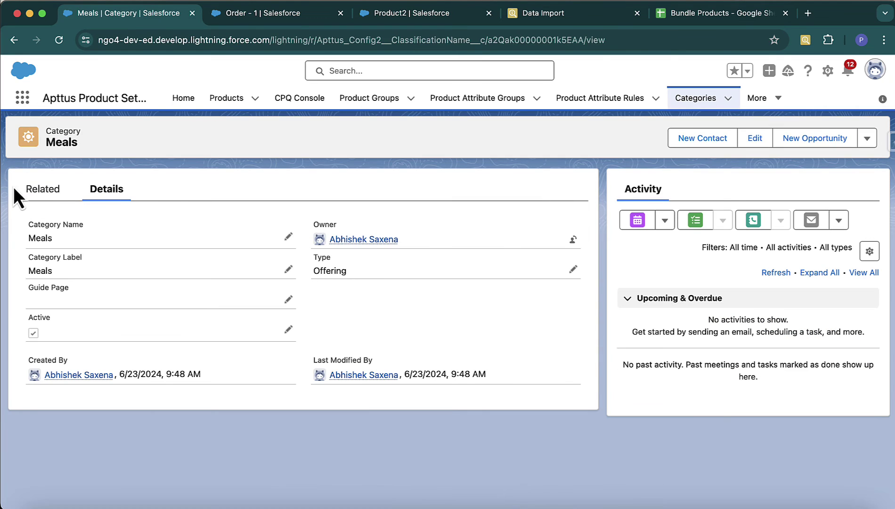
{"action": "left_click", "coordinate": [867, 138]}
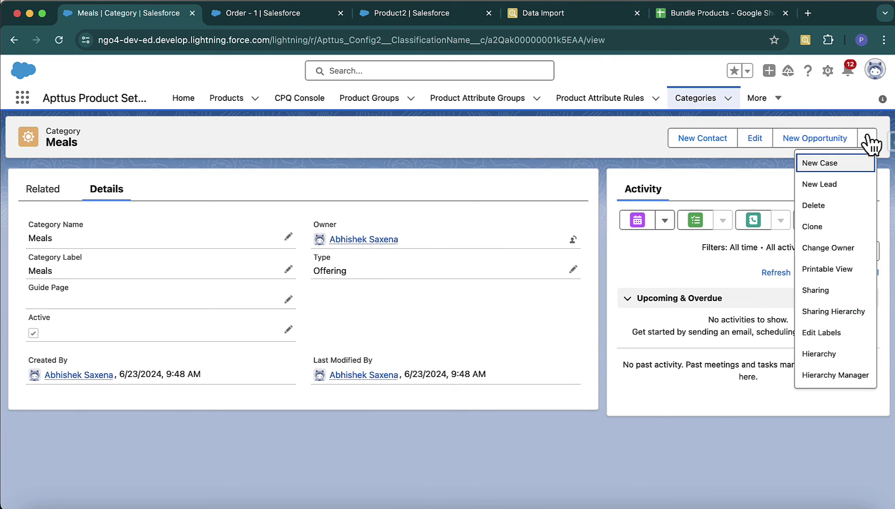
{"action": "left_click", "coordinate": [832, 379]}
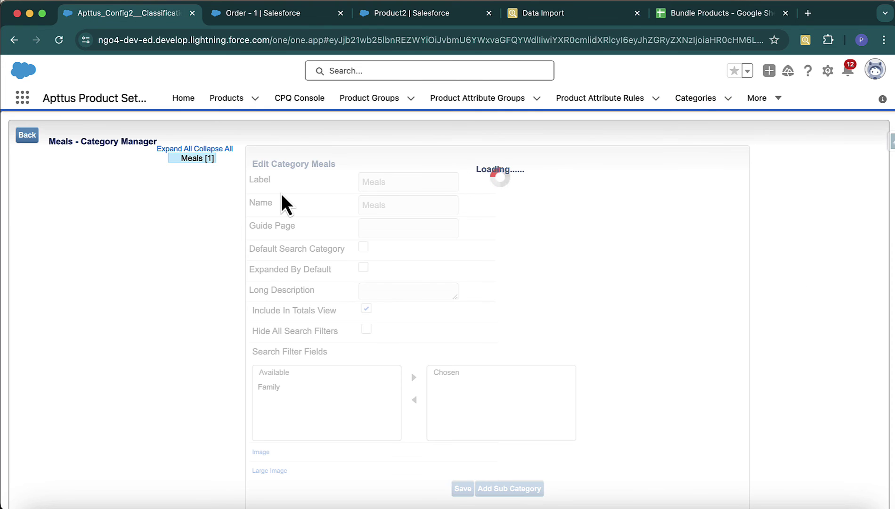
Associate the Veg-Sandwich bundle from the second page of products with the Meals category, and reload that category in the hierarchy
{"action": "scroll", "coordinate": [226, 287], "scroll_direction": "down", "scroll_amount": 10}
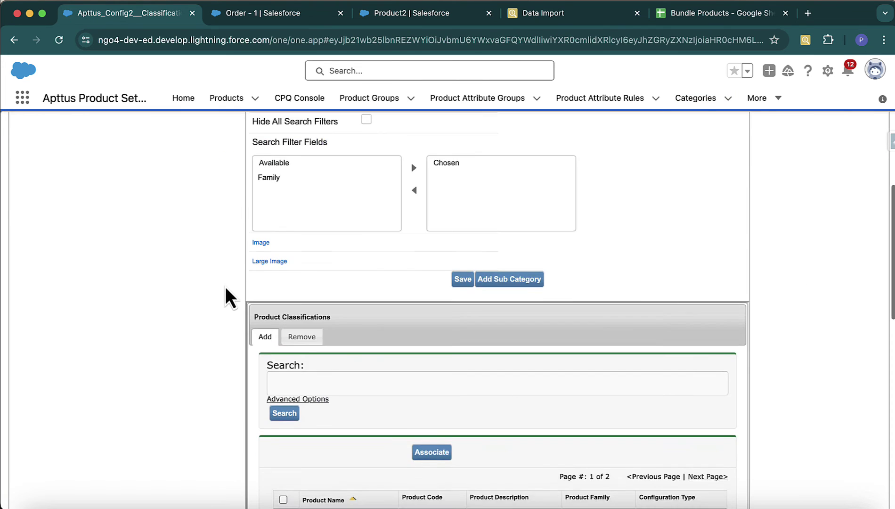
{"action": "scroll", "coordinate": [391, 292], "scroll_direction": "down", "scroll_amount": 6}
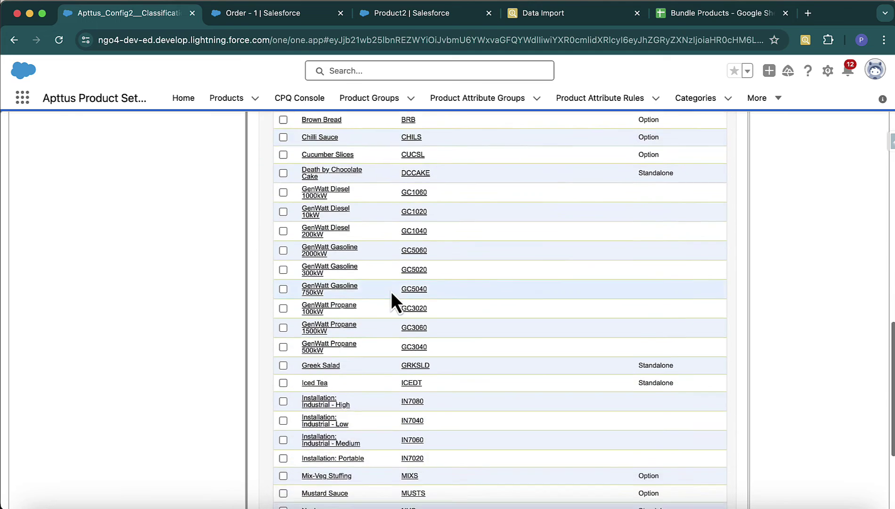
{"action": "scroll", "coordinate": [391, 302], "scroll_direction": "up", "scroll_amount": 5}
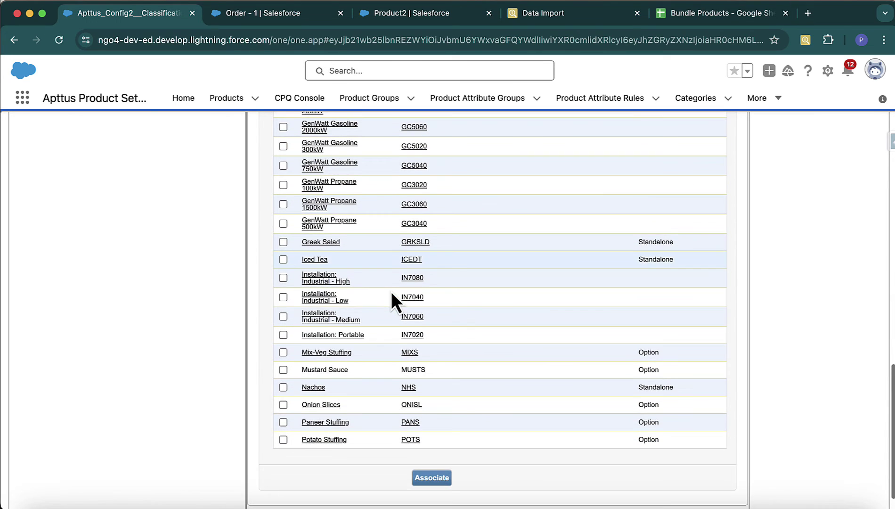
{"action": "scroll", "coordinate": [392, 294], "scroll_direction": "up", "scroll_amount": 2}
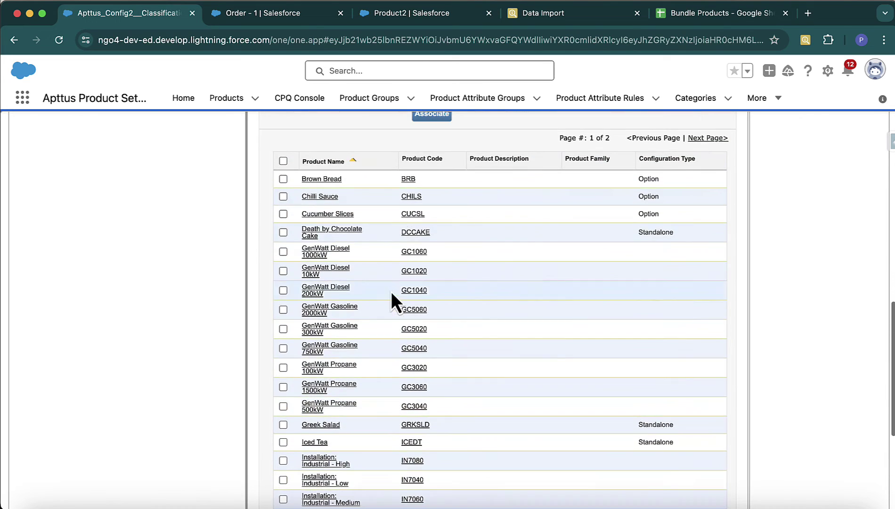
{"action": "left_click", "coordinate": [705, 138]}
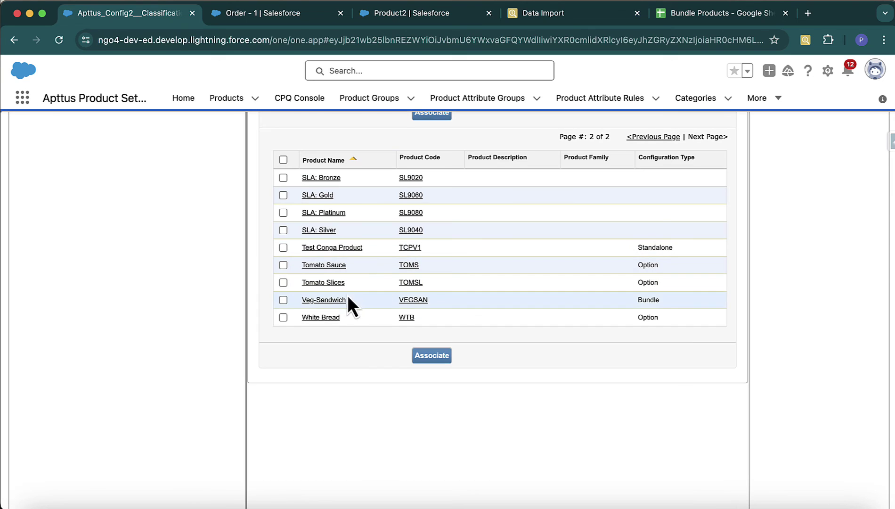
{"action": "left_click", "coordinate": [283, 300]}
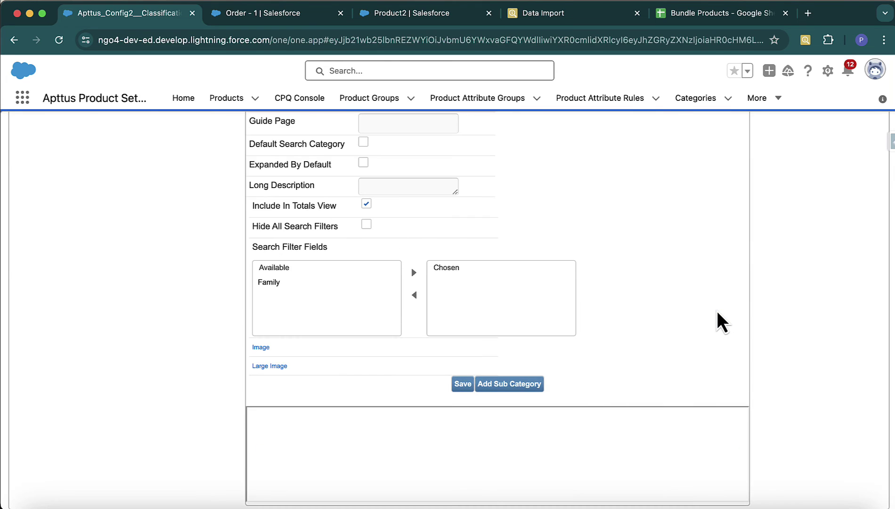
{"action": "left_click", "coordinate": [464, 373]}
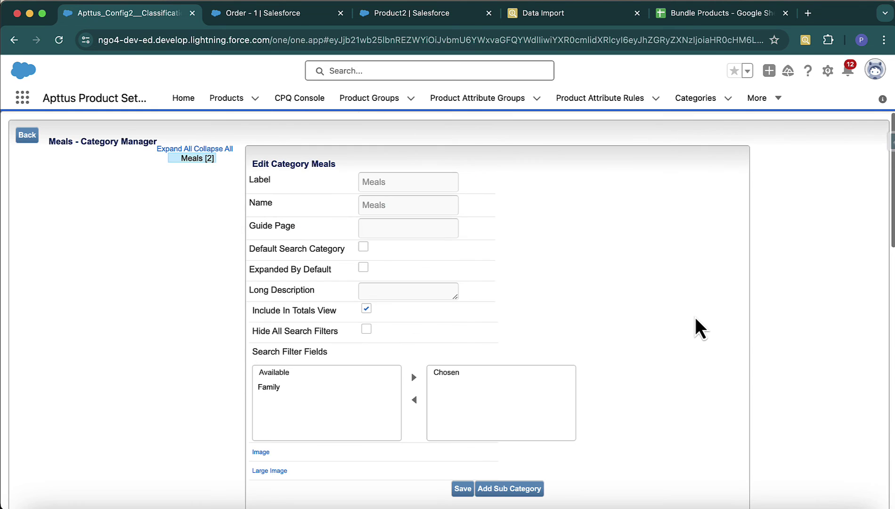
{"action": "left_click", "coordinate": [208, 160]}
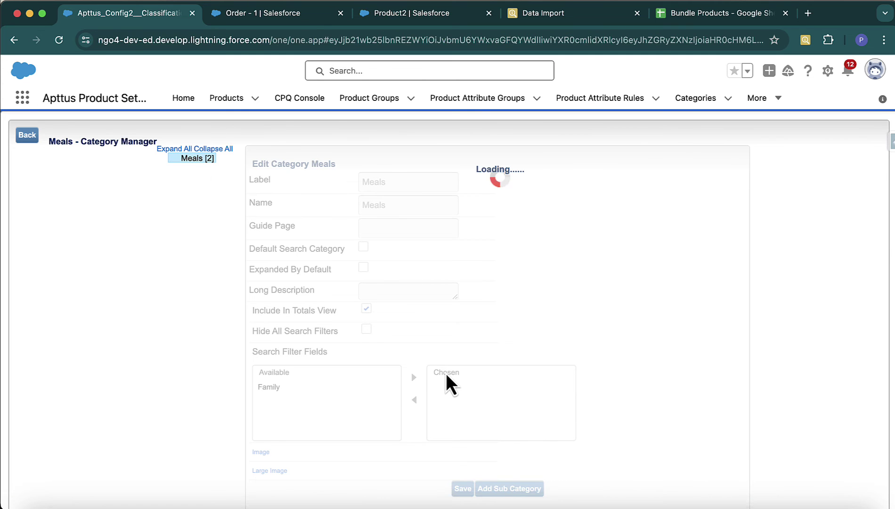
{"action": "scroll", "coordinate": [446, 377], "scroll_direction": "down", "scroll_amount": 15}
{"action": "scroll", "coordinate": [446, 377], "scroll_direction": "up", "scroll_amount": 15}
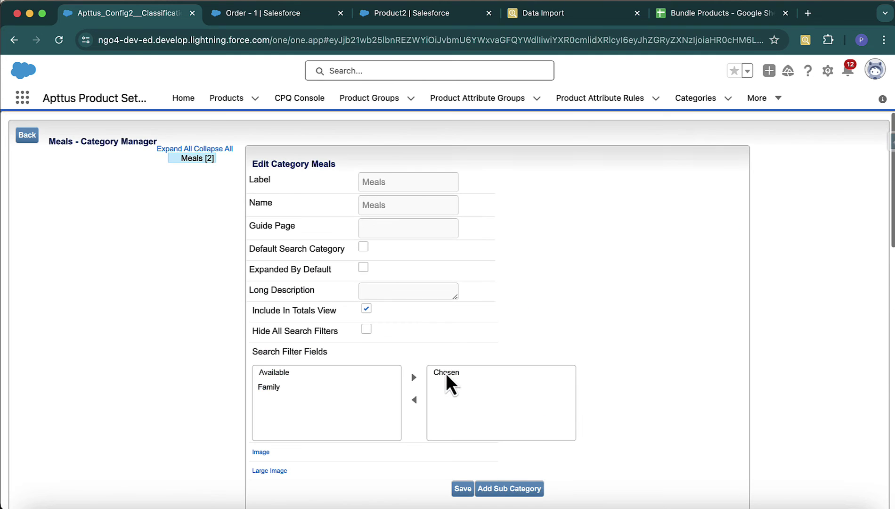
Switch to the Apttus Batch Updates app, update the hierarchy view for Meals in Category Maintenance, and refresh the batch jobs
{"action": "left_click", "coordinate": [23, 99]}
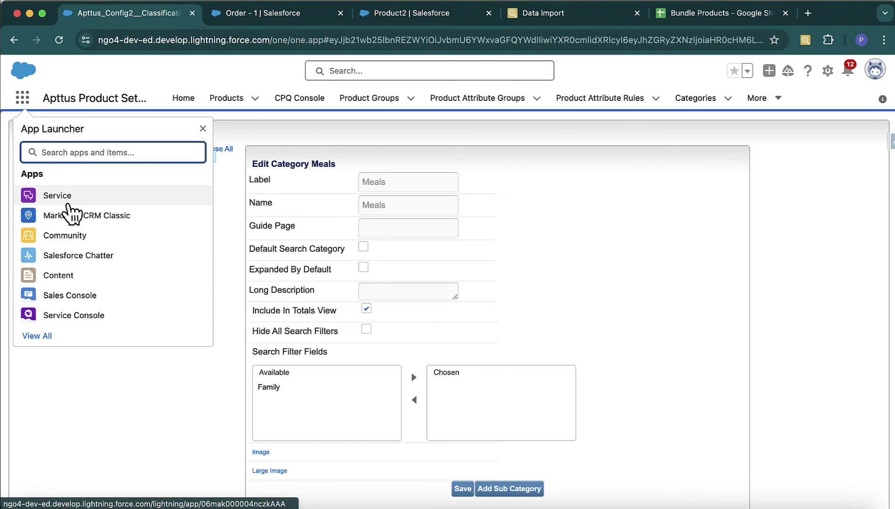
{"action": "type", "text": "bat"}
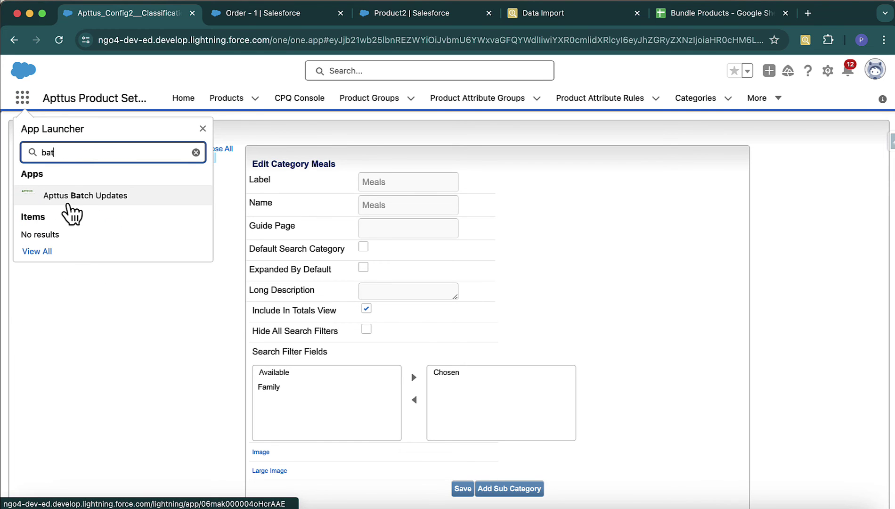
{"action": "left_click", "coordinate": [103, 197]}
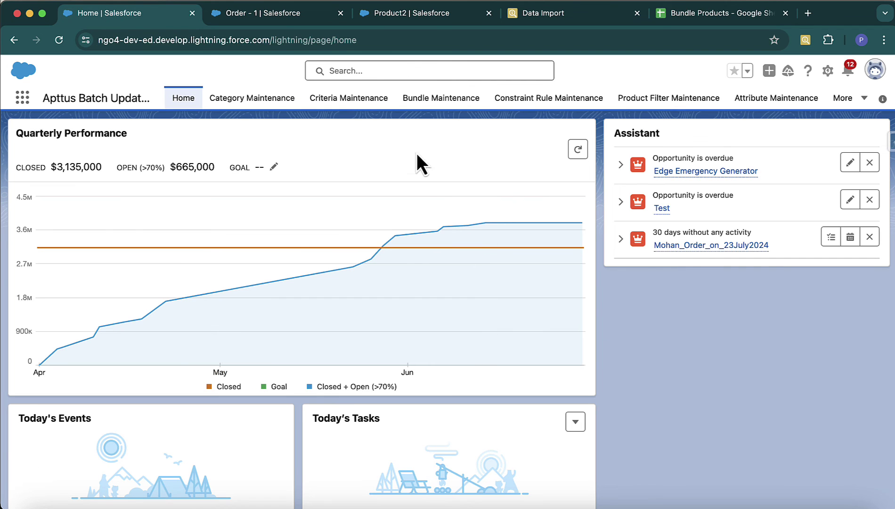
{"action": "left_click", "coordinate": [253, 108]}
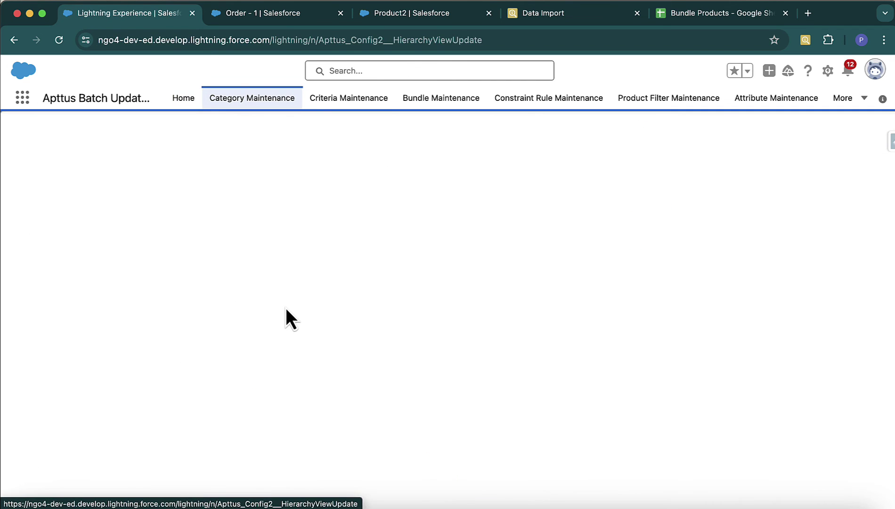
{"action": "left_click", "coordinate": [212, 234]}
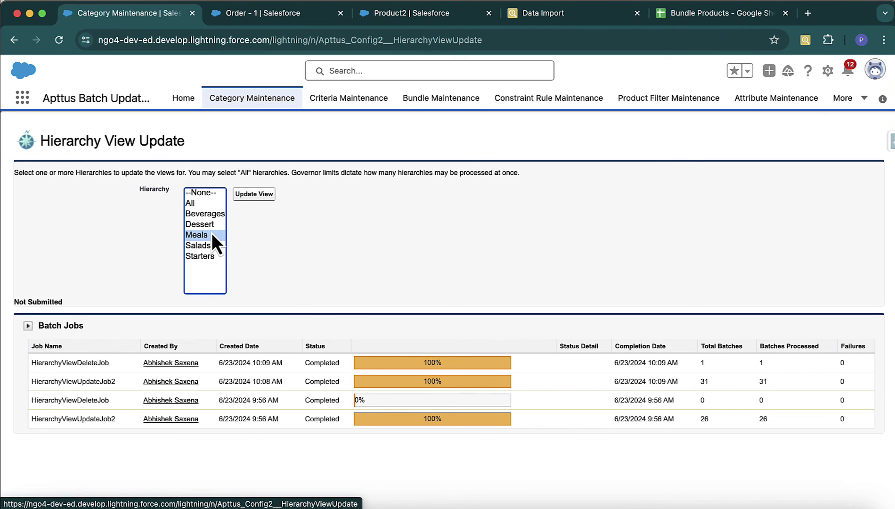
{"action": "left_click", "coordinate": [253, 194]}
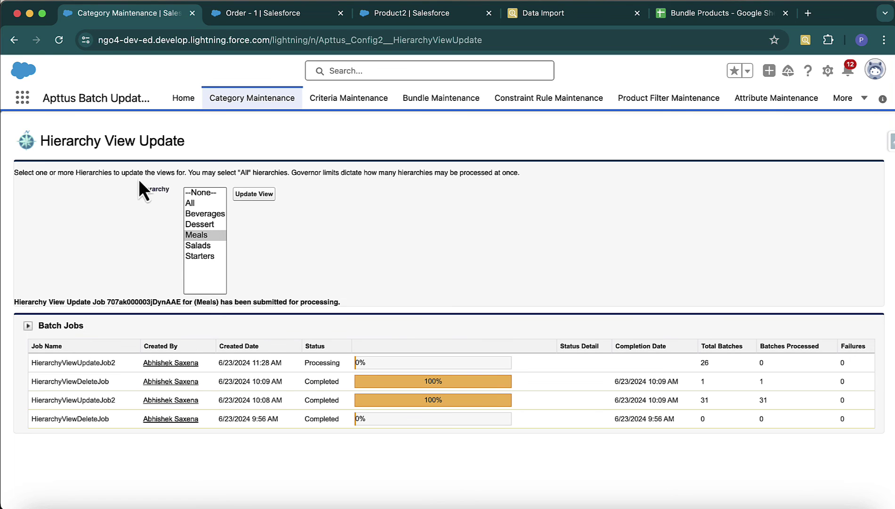
{"action": "left_click", "coordinate": [61, 48]}
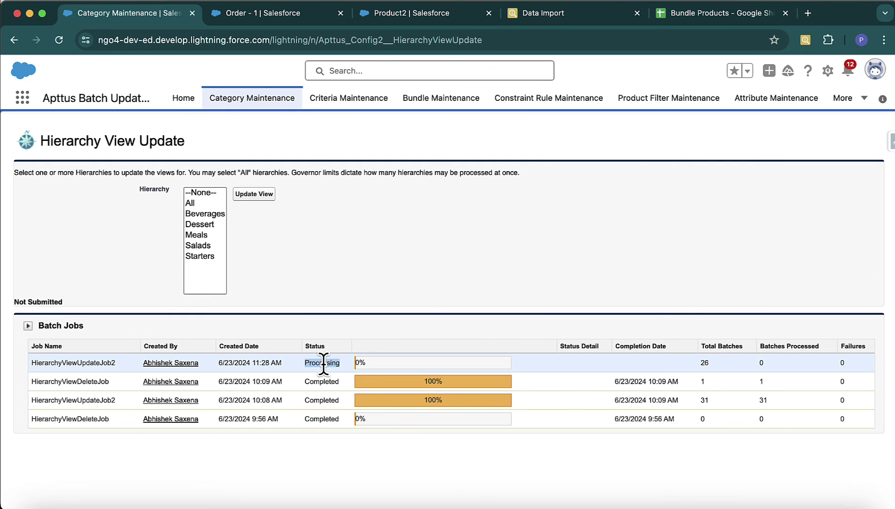
Open the Order - 1 proposal record and check the status of the Meals hierarchy view update job
{"action": "left_click", "coordinate": [311, 15]}
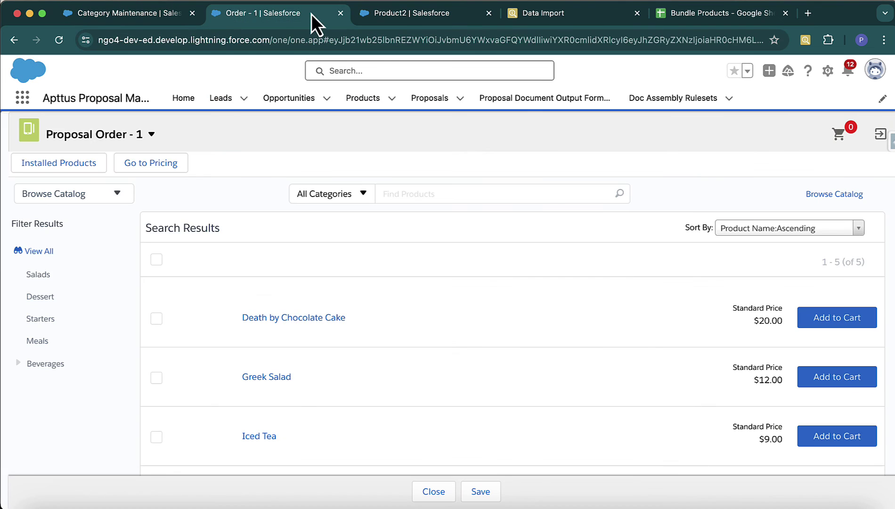
{"action": "left_click", "coordinate": [419, 103]}
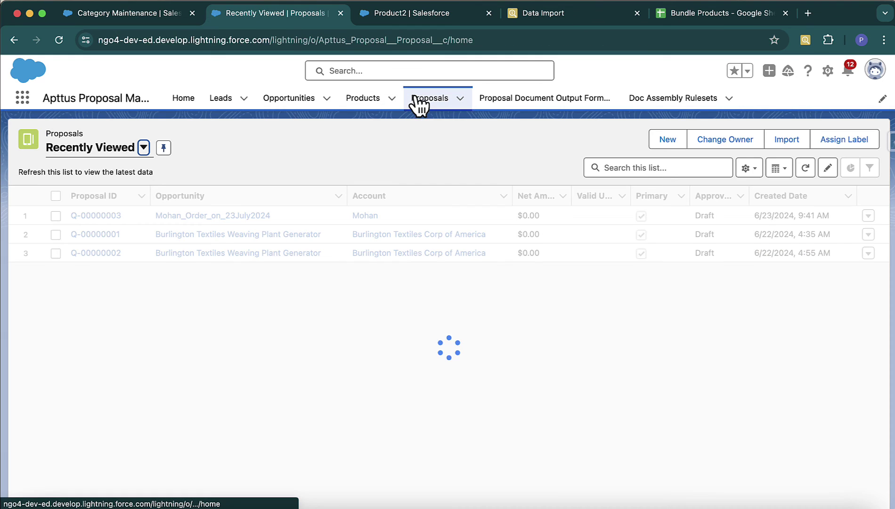
{"action": "left_click", "coordinate": [96, 216]}
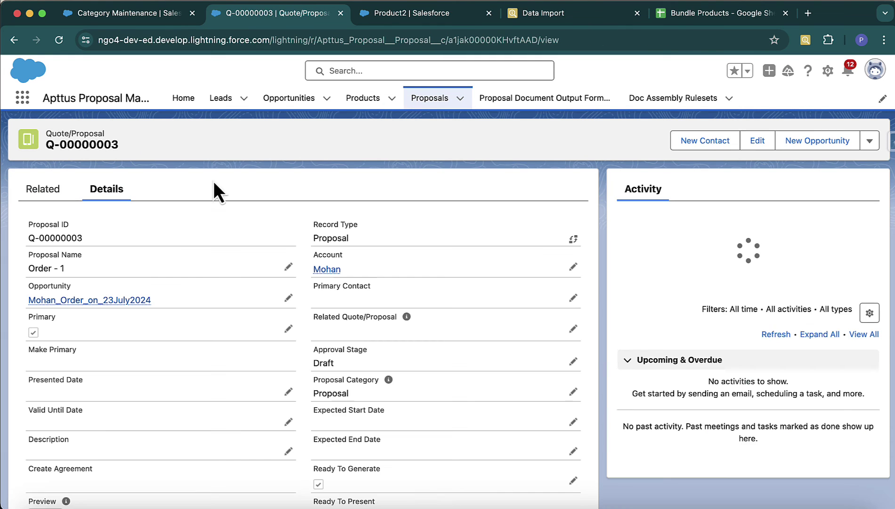
{"action": "left_click", "coordinate": [100, 14]}
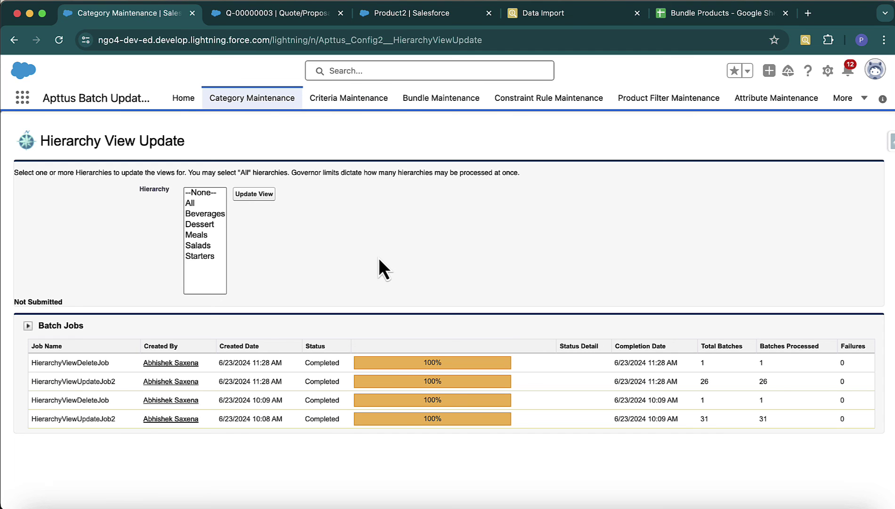
Launch Configure Products for the Order - 1 proposal and browse the Meals category in the product catalog
{"action": "left_click", "coordinate": [276, 14]}
{"action": "scroll", "coordinate": [475, 358], "scroll_direction": "down", "scroll_amount": 3}
{"action": "scroll", "coordinate": [474, 351], "scroll_direction": "down", "scroll_amount": 1}
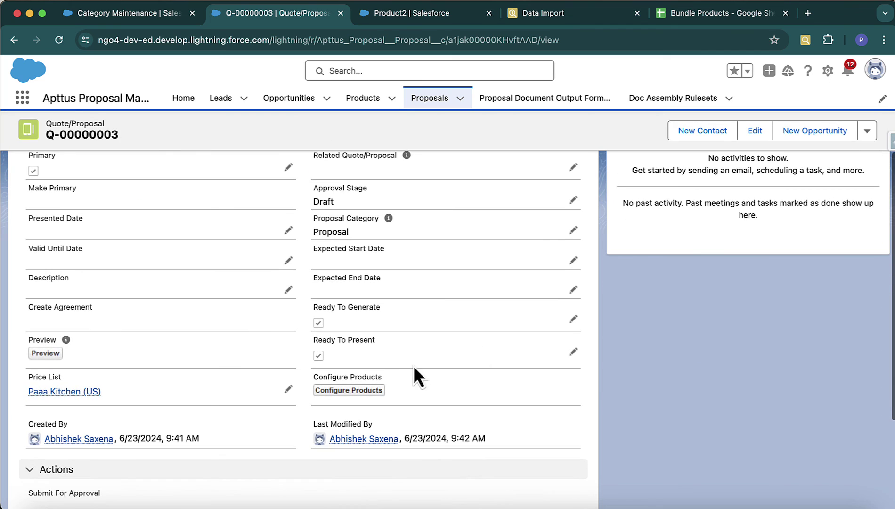
{"action": "left_click", "coordinate": [374, 392]}
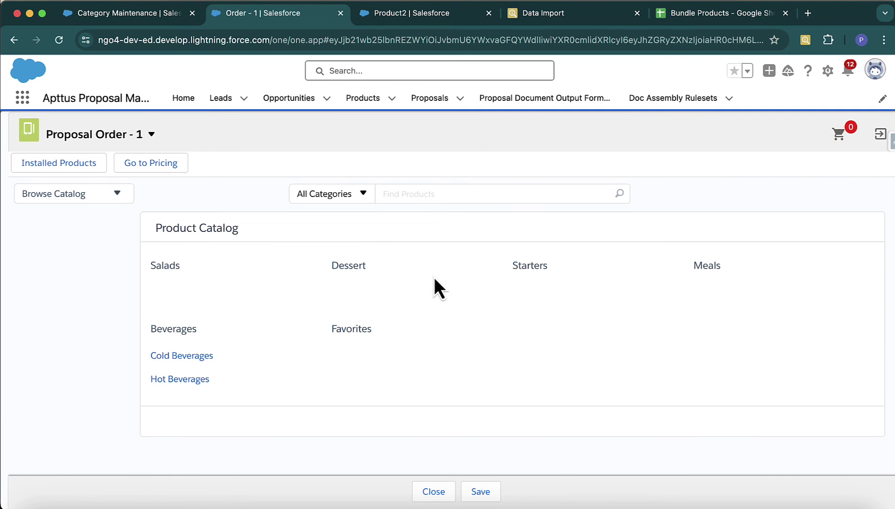
{"action": "left_click", "coordinate": [714, 269]}
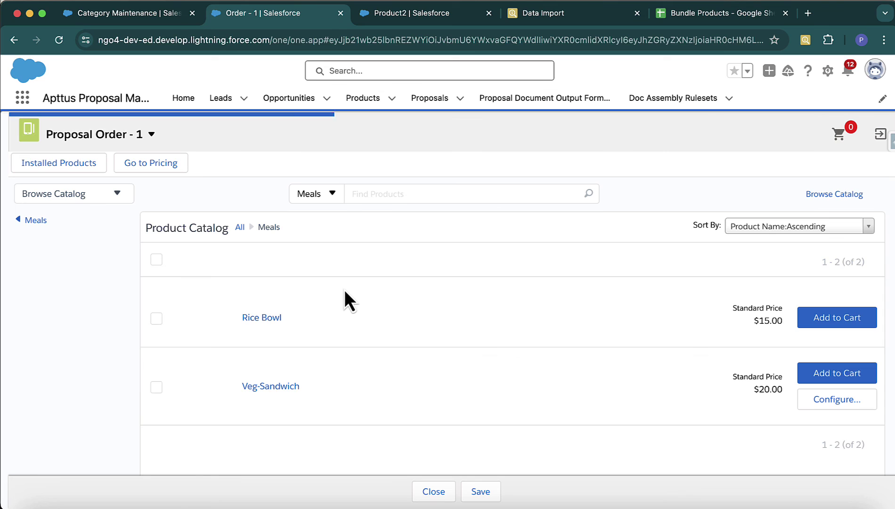
{"action": "scroll", "coordinate": [404, 345], "scroll_direction": "down", "scroll_amount": 1}
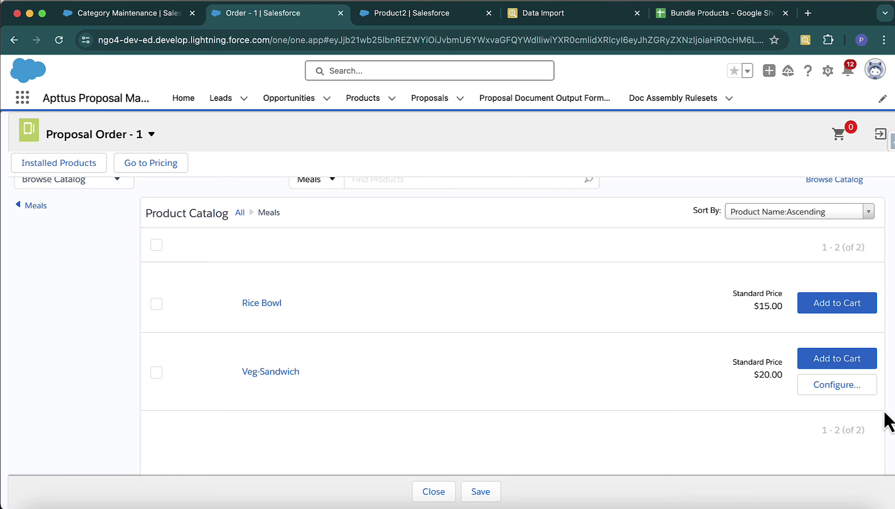
Switch to the Apttus Product Setup app and open the Veg-Sandwich product record to check its Must Configure setting
{"action": "left_click", "coordinate": [121, 11]}
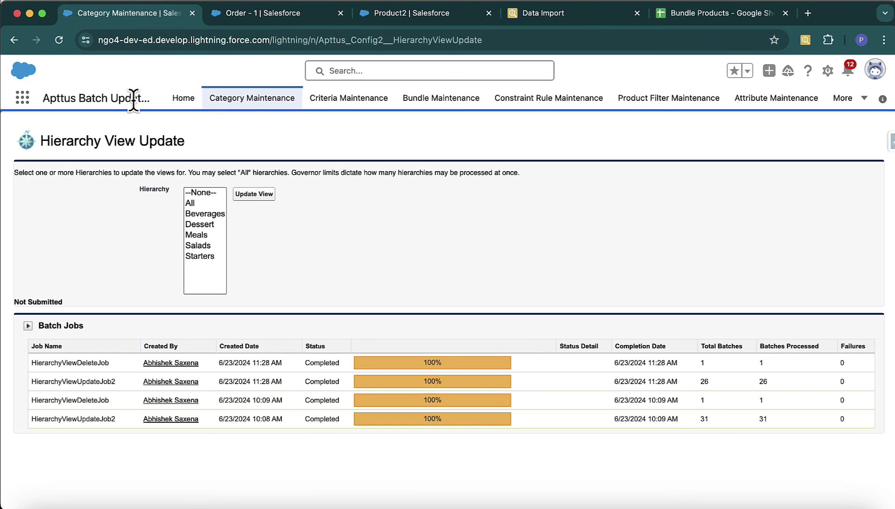
{"action": "left_click", "coordinate": [19, 97]}
{"action": "type", "text": "pro"}
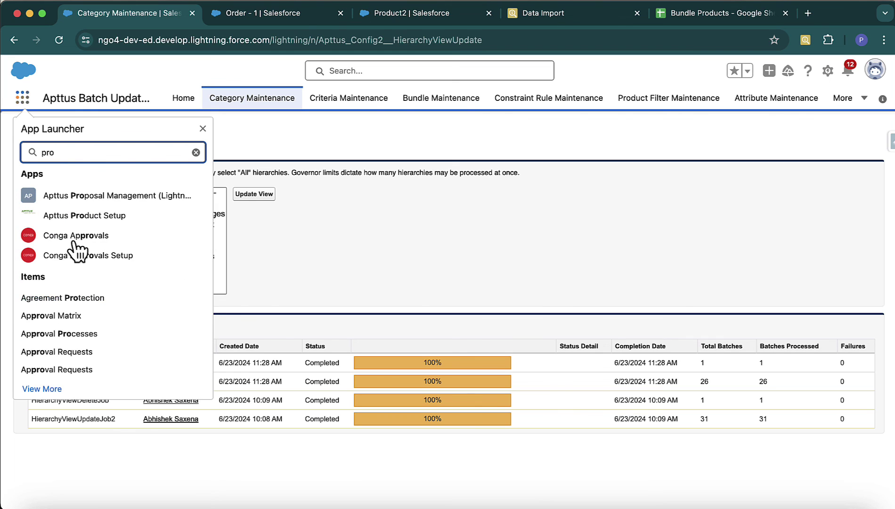
{"action": "type", "text": "duc"}
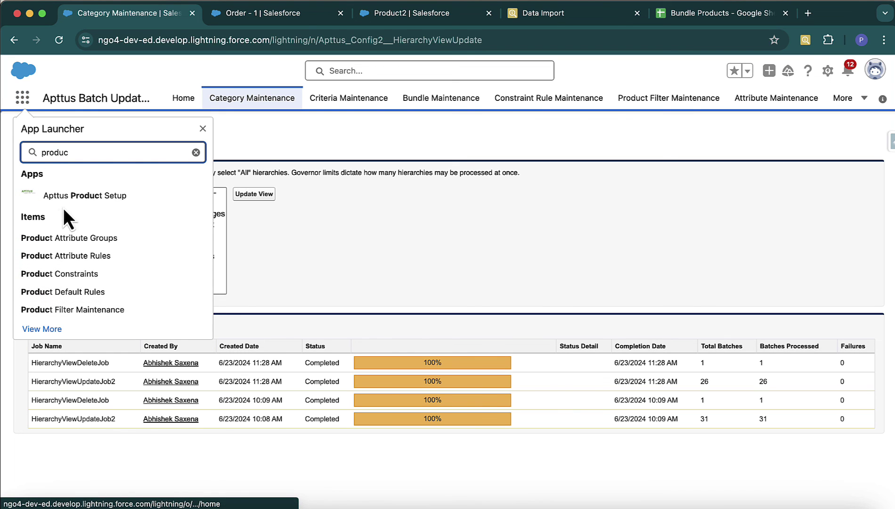
{"action": "left_click", "coordinate": [69, 203]}
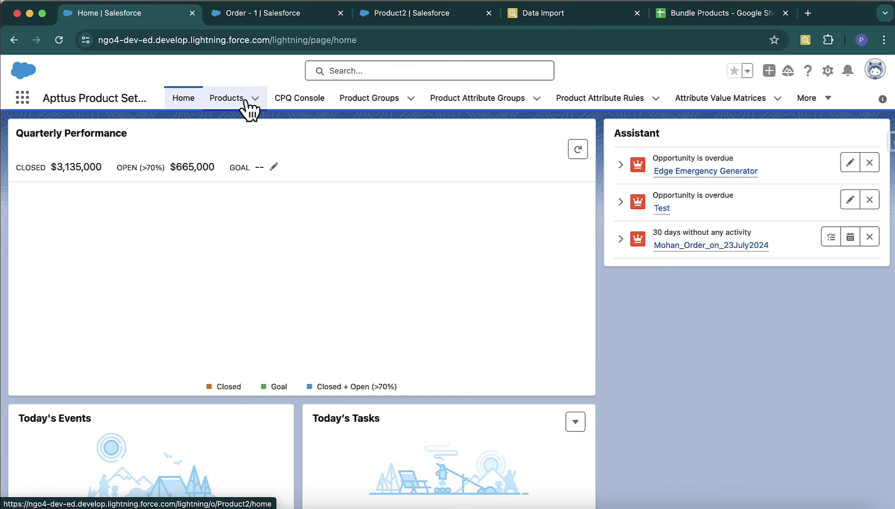
{"action": "left_click", "coordinate": [226, 97]}
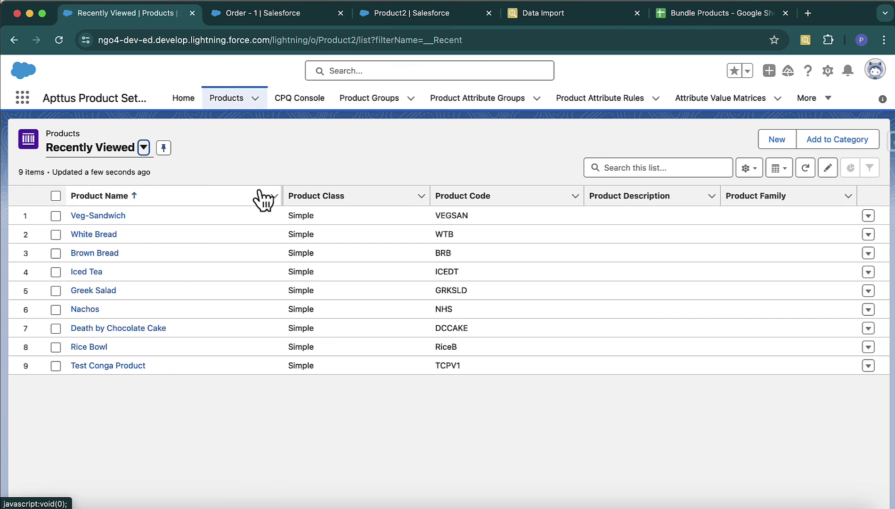
{"action": "left_click", "coordinate": [95, 216]}
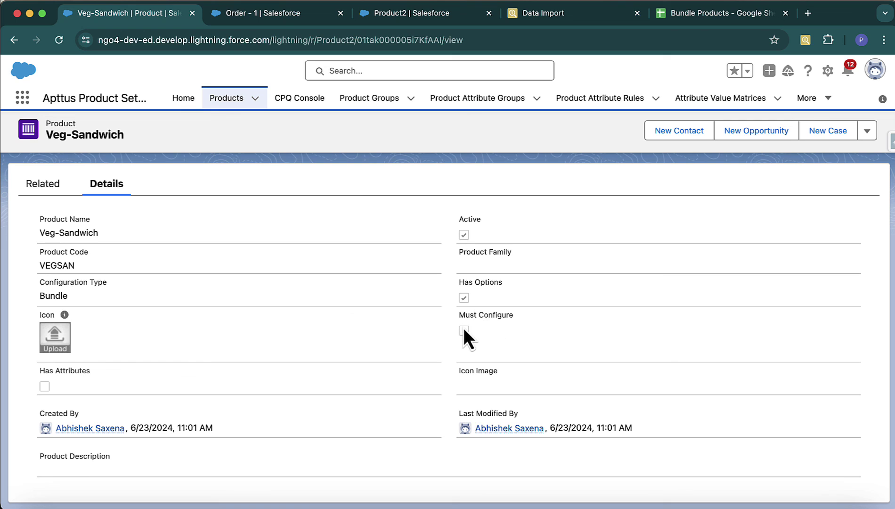
Configure Veg-Sandwich from the Order - 1 proposal's catalog and review its Bread, Stuffing, Sauce and Slices option groups
{"action": "left_click", "coordinate": [281, 14]}
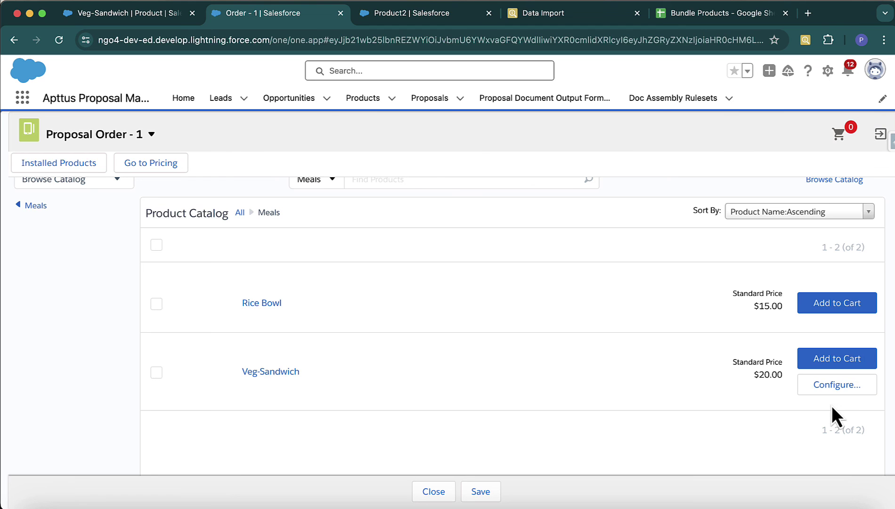
{"action": "left_click", "coordinate": [838, 390]}
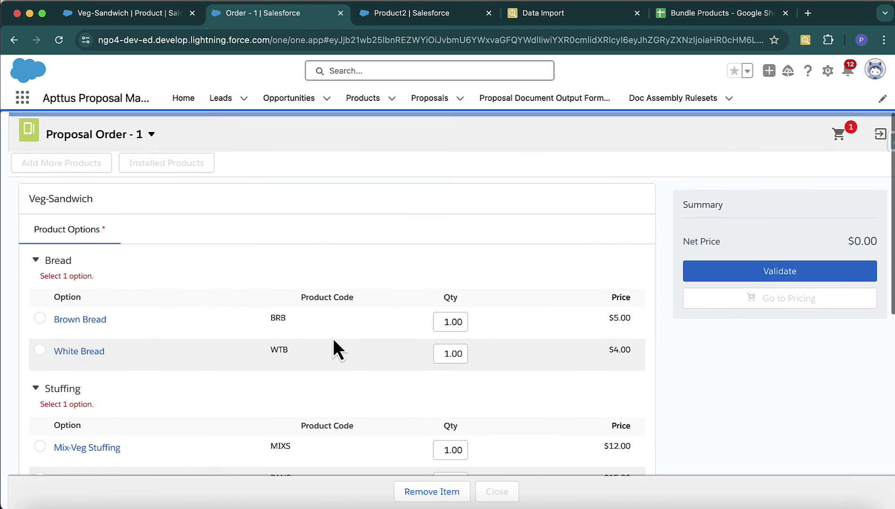
{"action": "scroll", "coordinate": [333, 339], "scroll_direction": "down", "scroll_amount": 7}
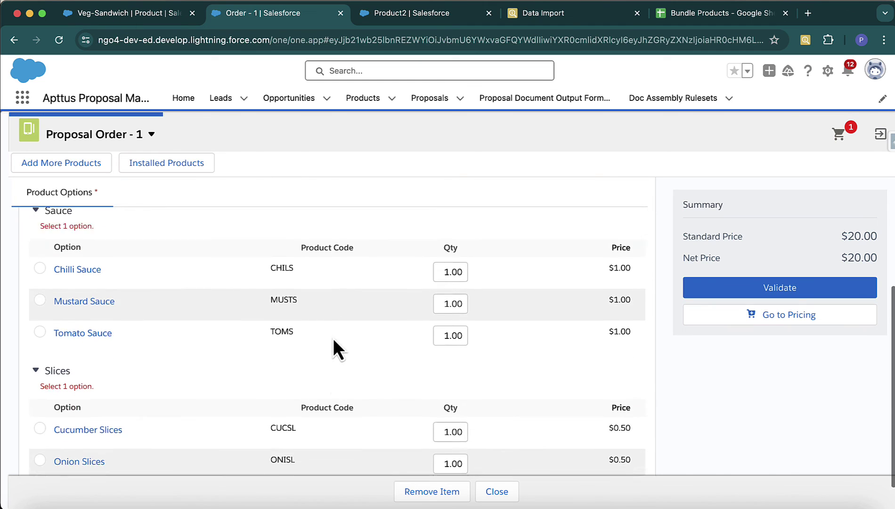
{"action": "scroll", "coordinate": [333, 338], "scroll_direction": "up", "scroll_amount": 7}
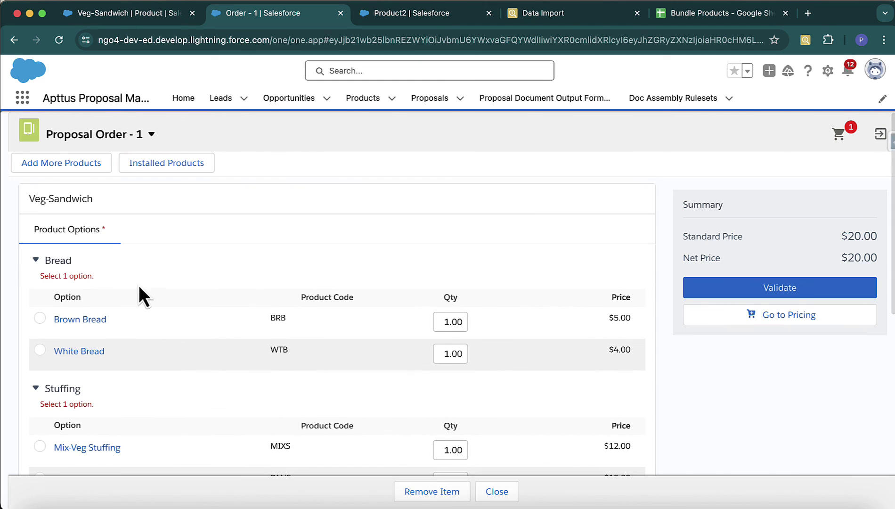
{"action": "scroll", "coordinate": [99, 328], "scroll_direction": "down", "scroll_amount": 3}
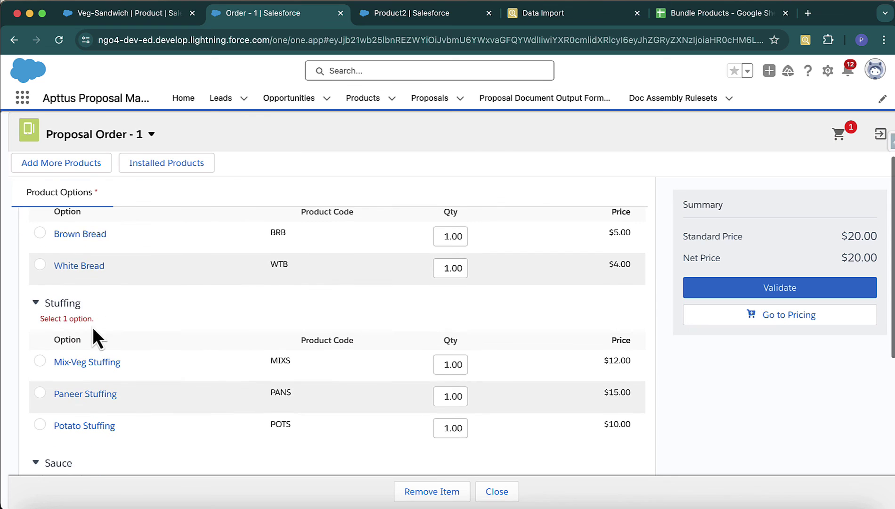
{"action": "scroll", "coordinate": [93, 304], "scroll_direction": "down", "scroll_amount": 5}
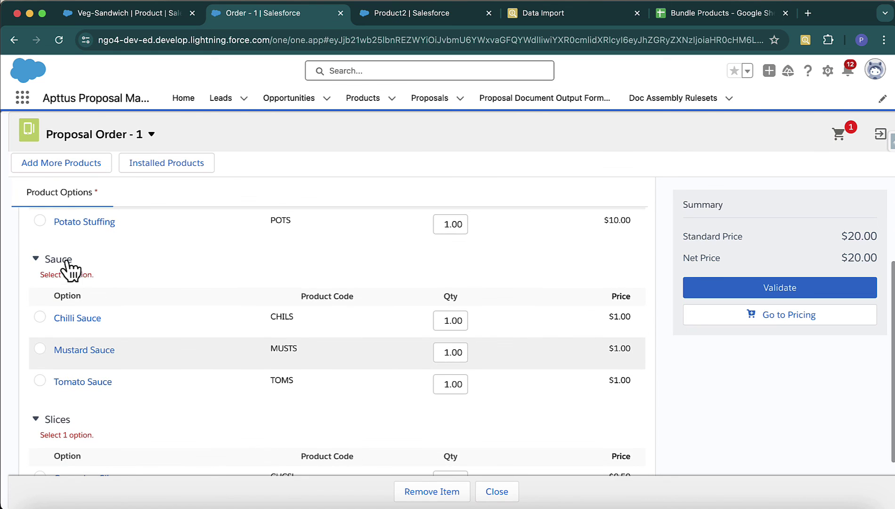
{"action": "scroll", "coordinate": [96, 424], "scroll_direction": "down", "scroll_amount": 3}
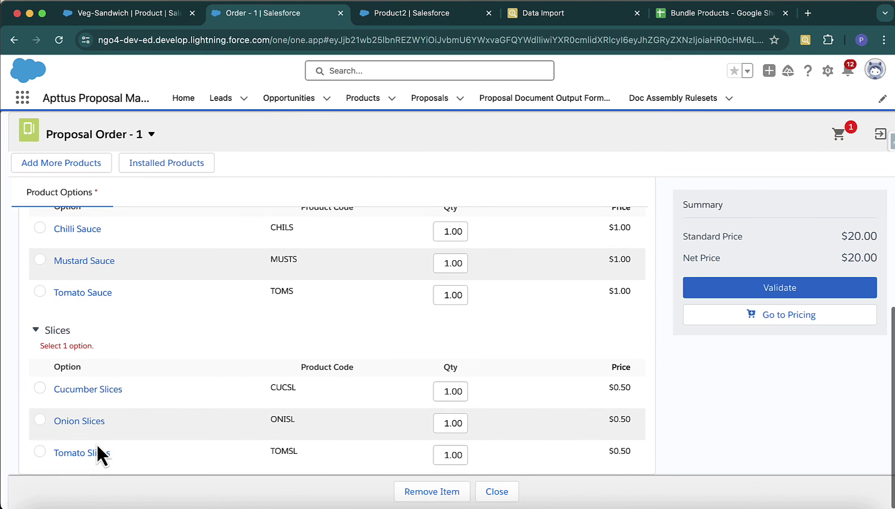